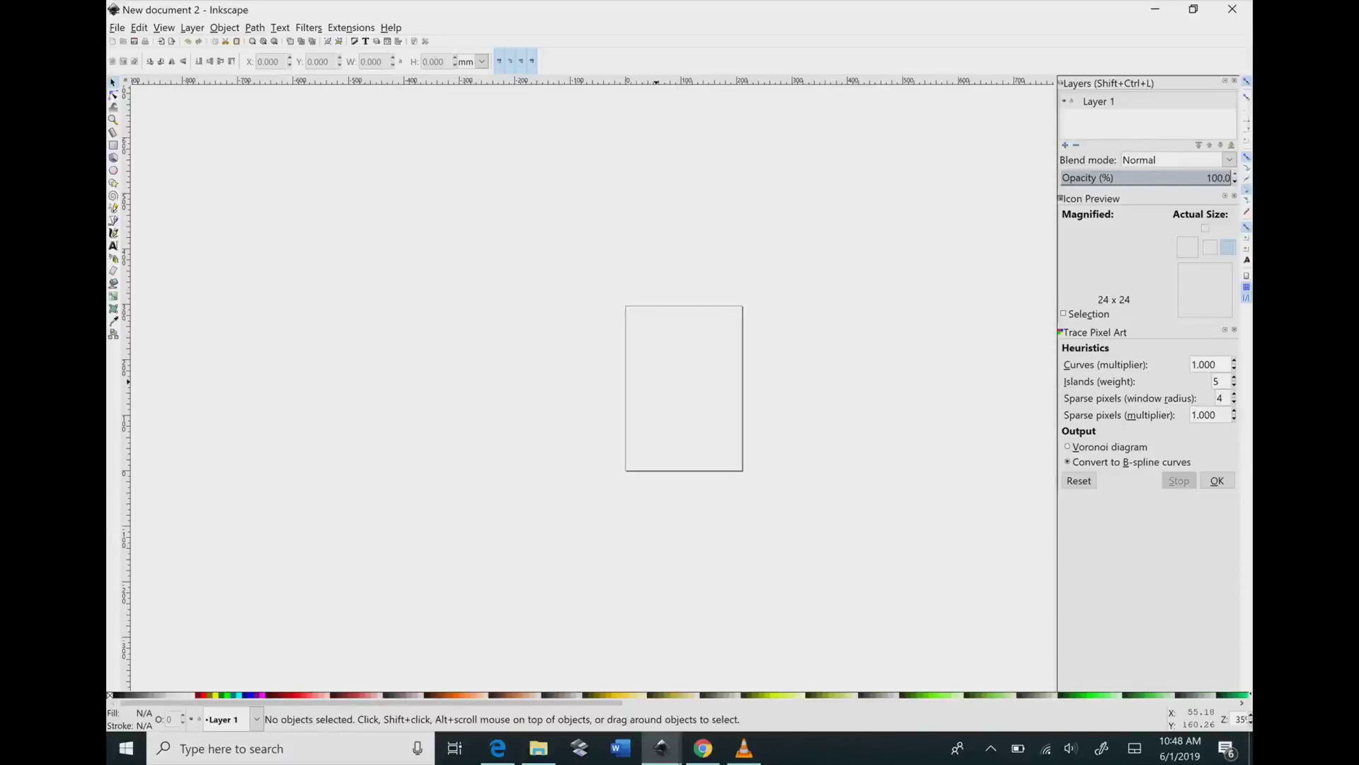
Step: Paste the copied Class of 2019 image into the new document and select it
right_click(655, 382)
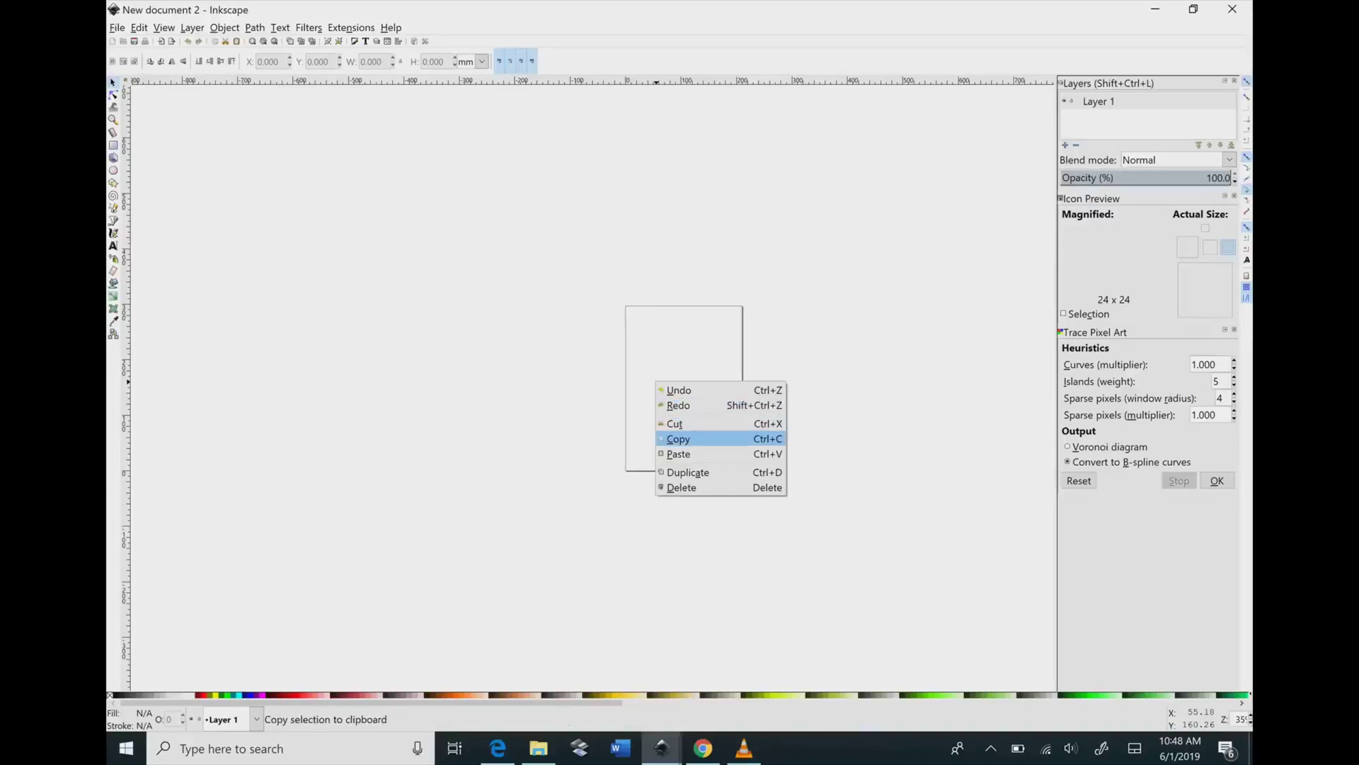
left_click(678, 454)
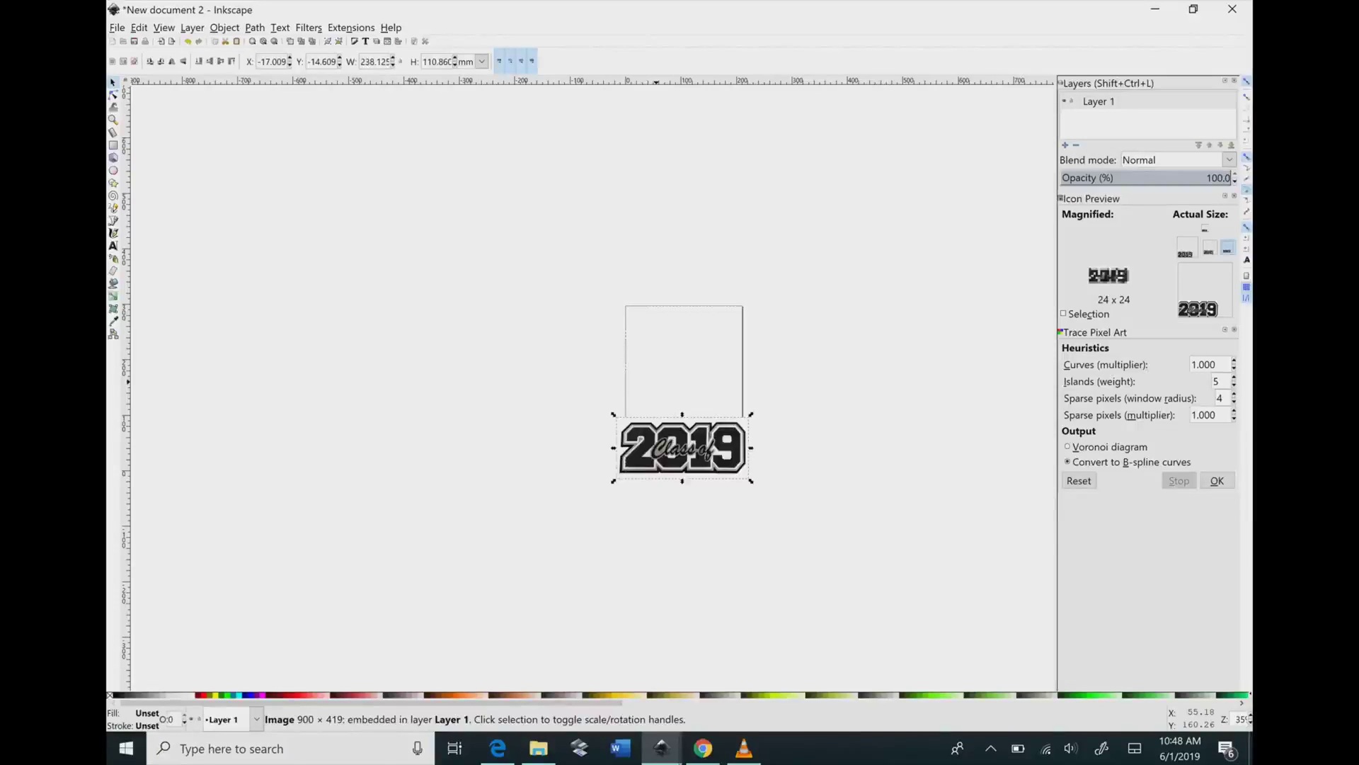
left_click(682, 448)
Step: Open Trace Bitmap for the selected image and turn on Live Preview
left_click(255, 27)
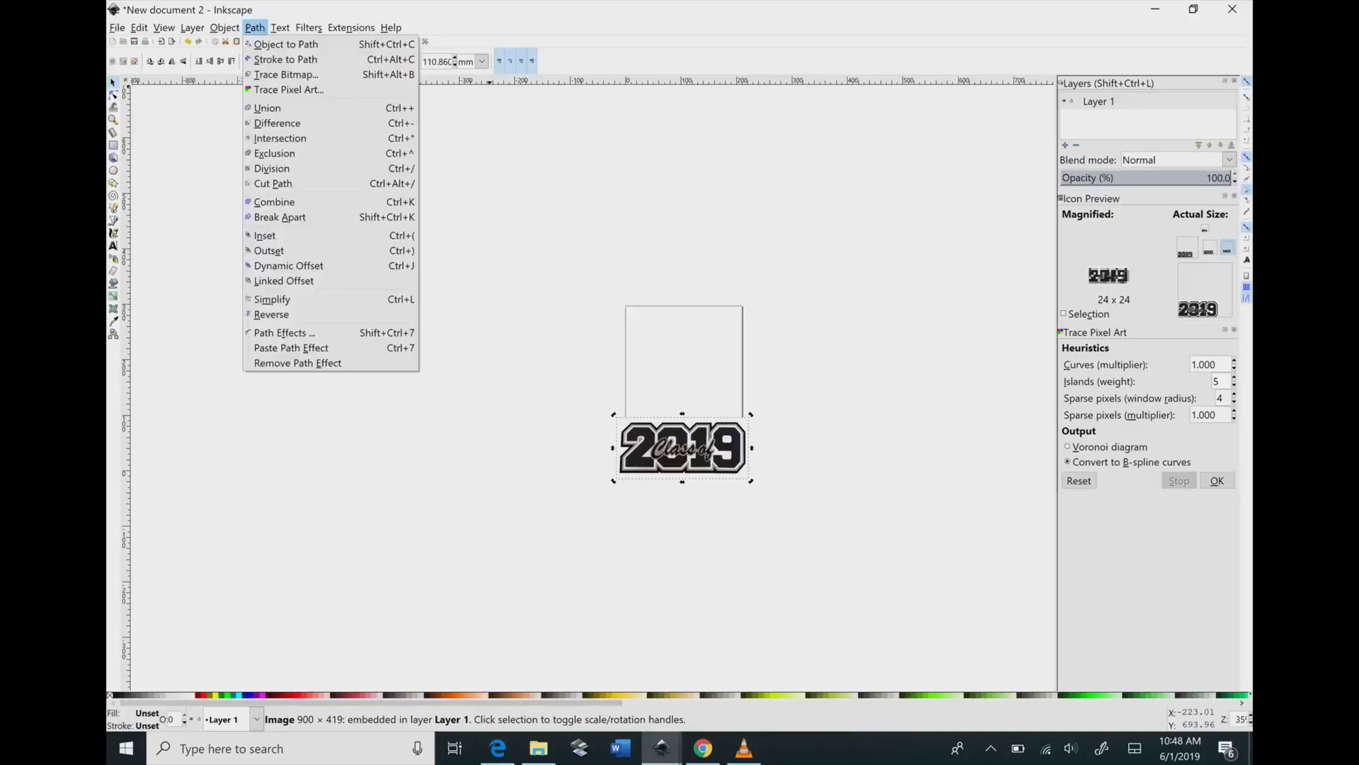
key("Down")
key("Down")
key("Down")
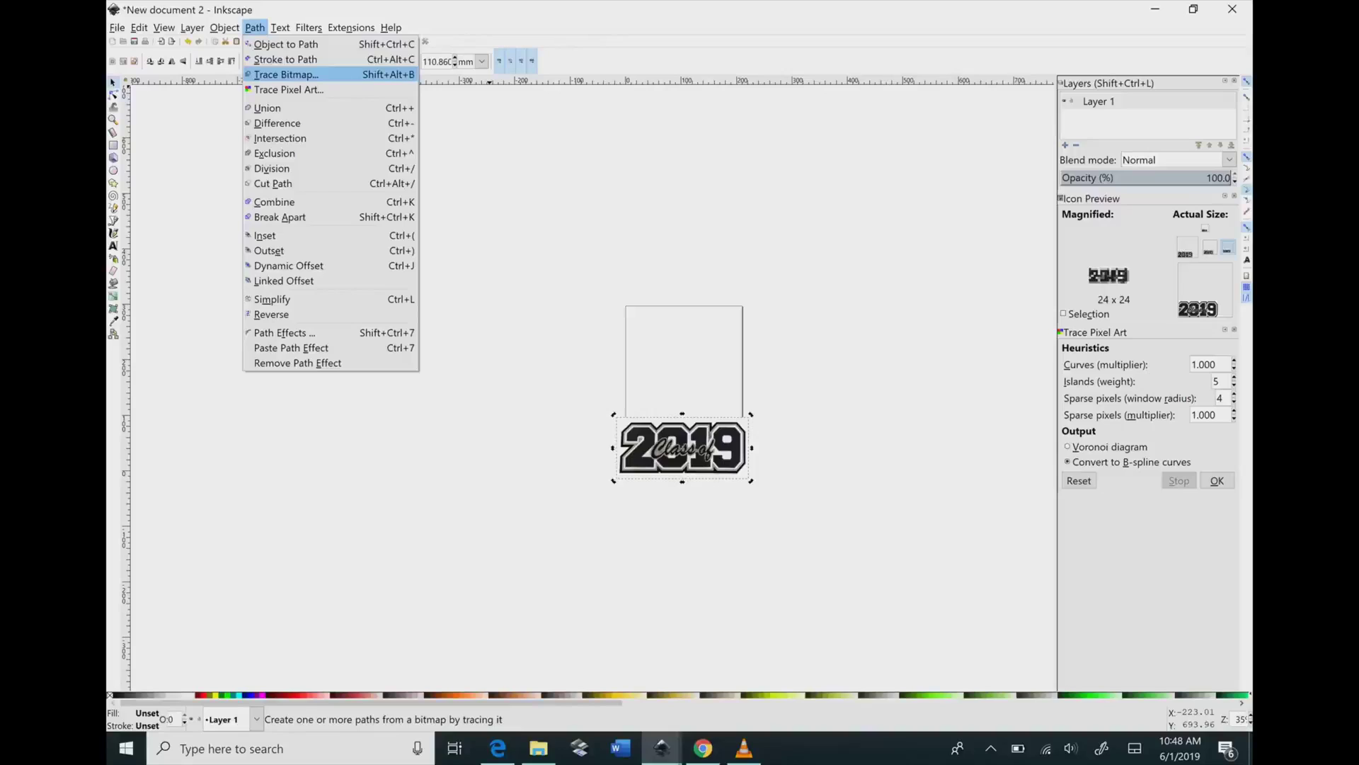
key("Return")
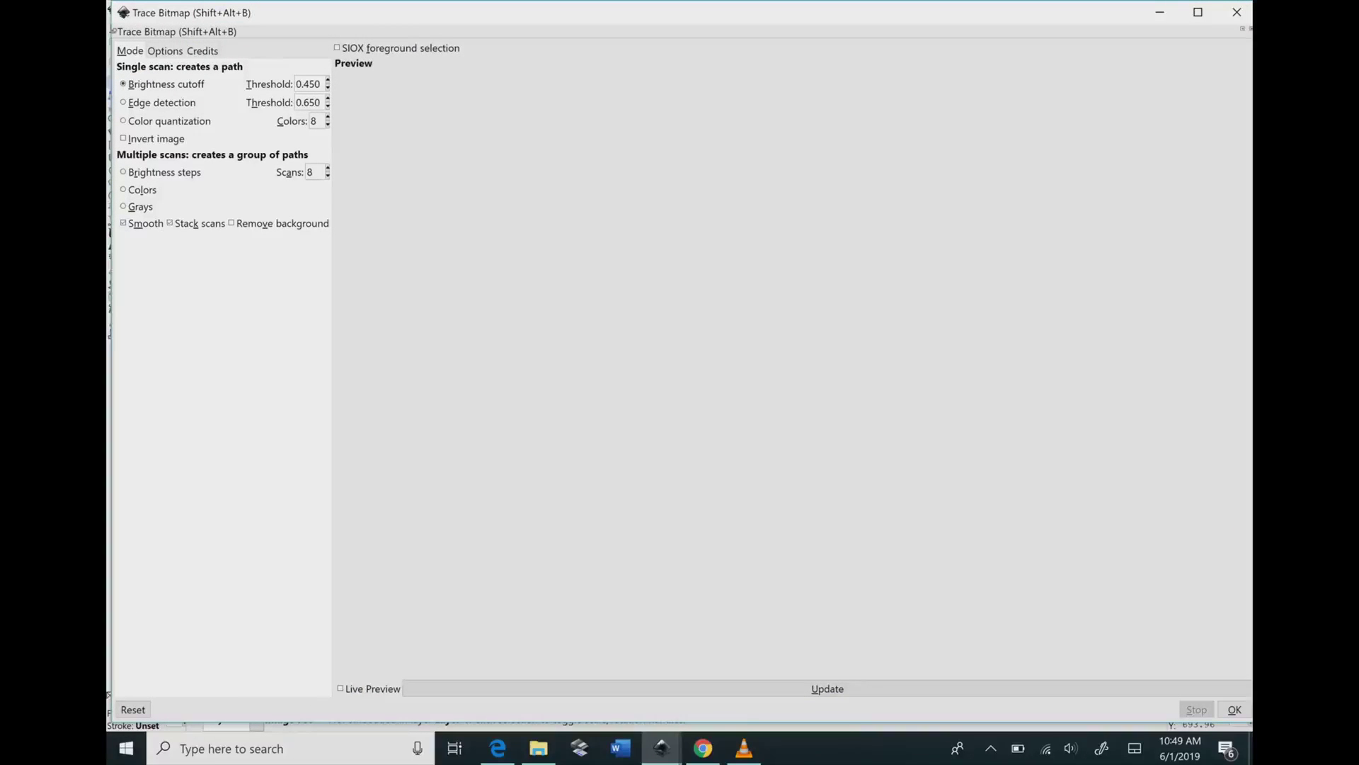
left_click(368, 688)
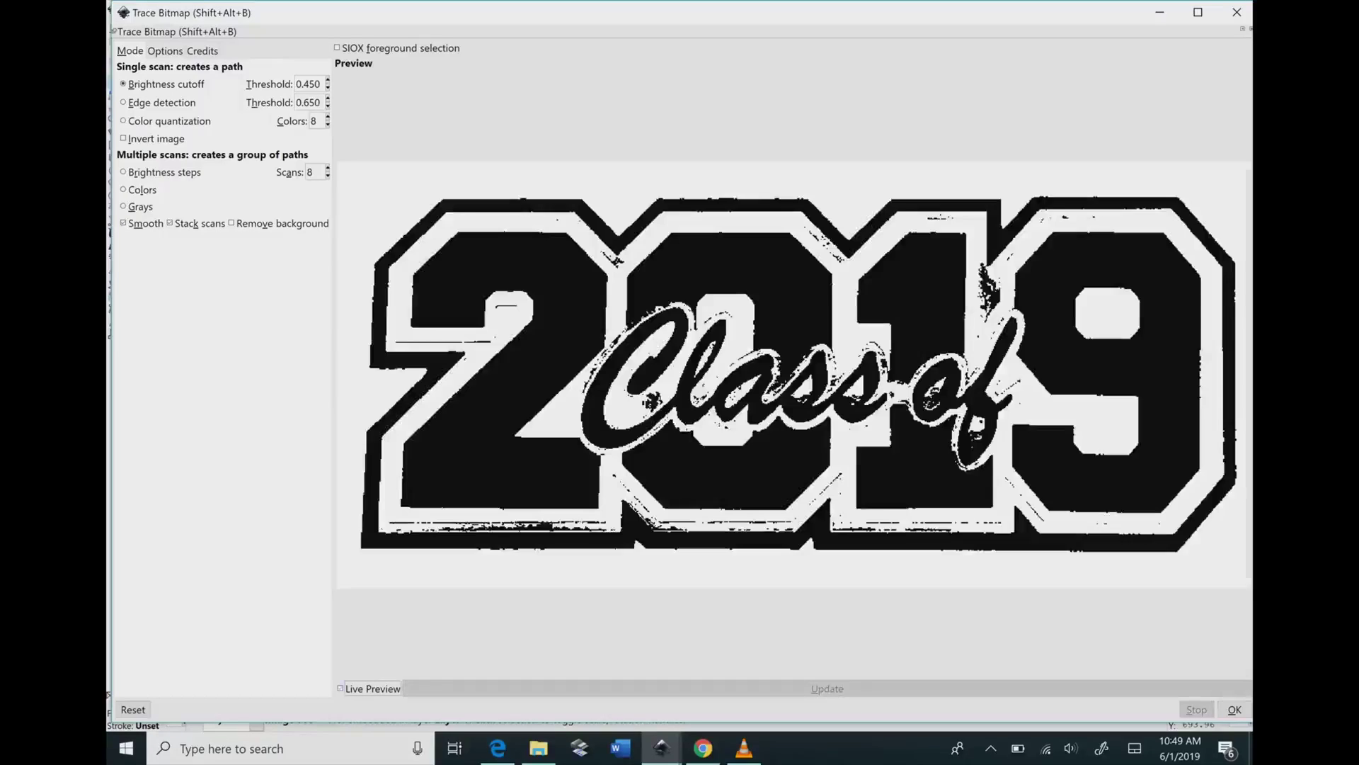
Step: Set the trace to a multiple-scan Colors mode with Smooth off and Remove background on
left_click(142, 190)
left_click(145, 223)
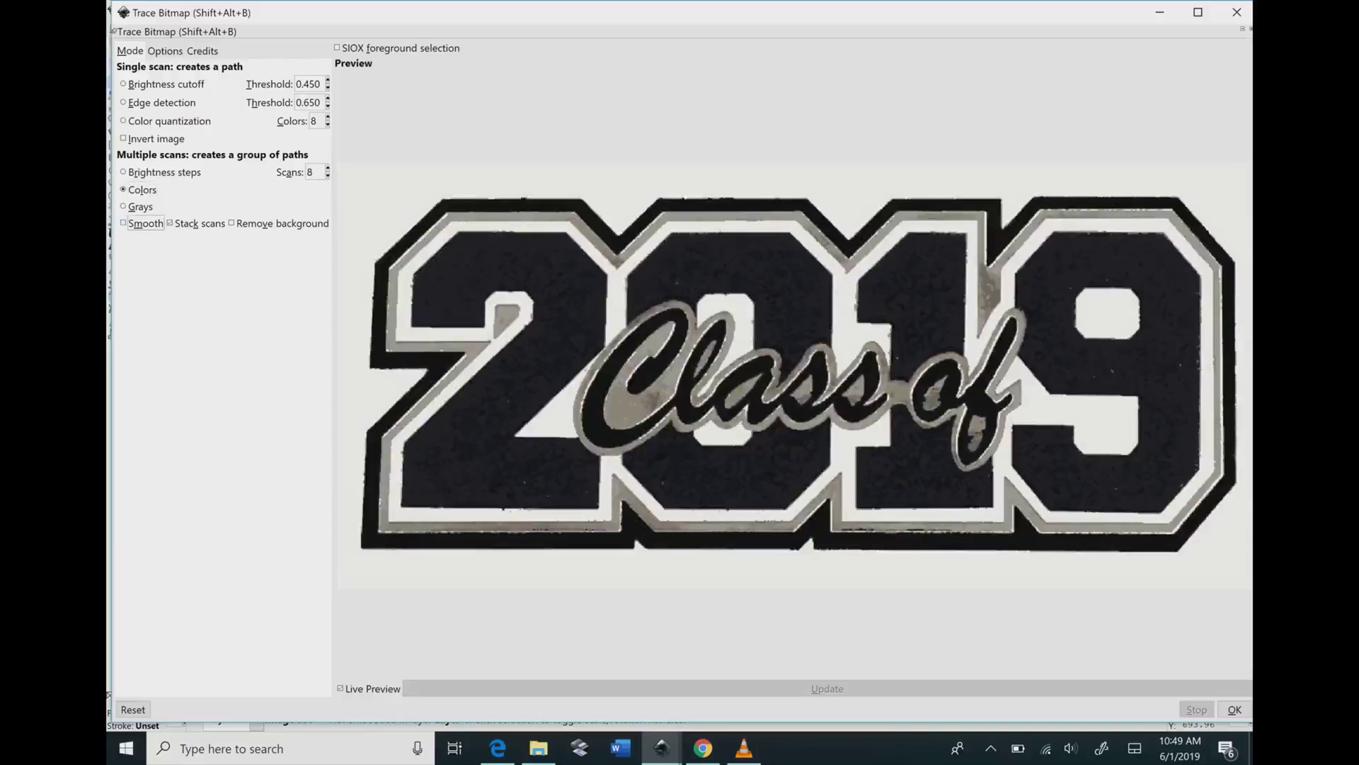
left_click(232, 223)
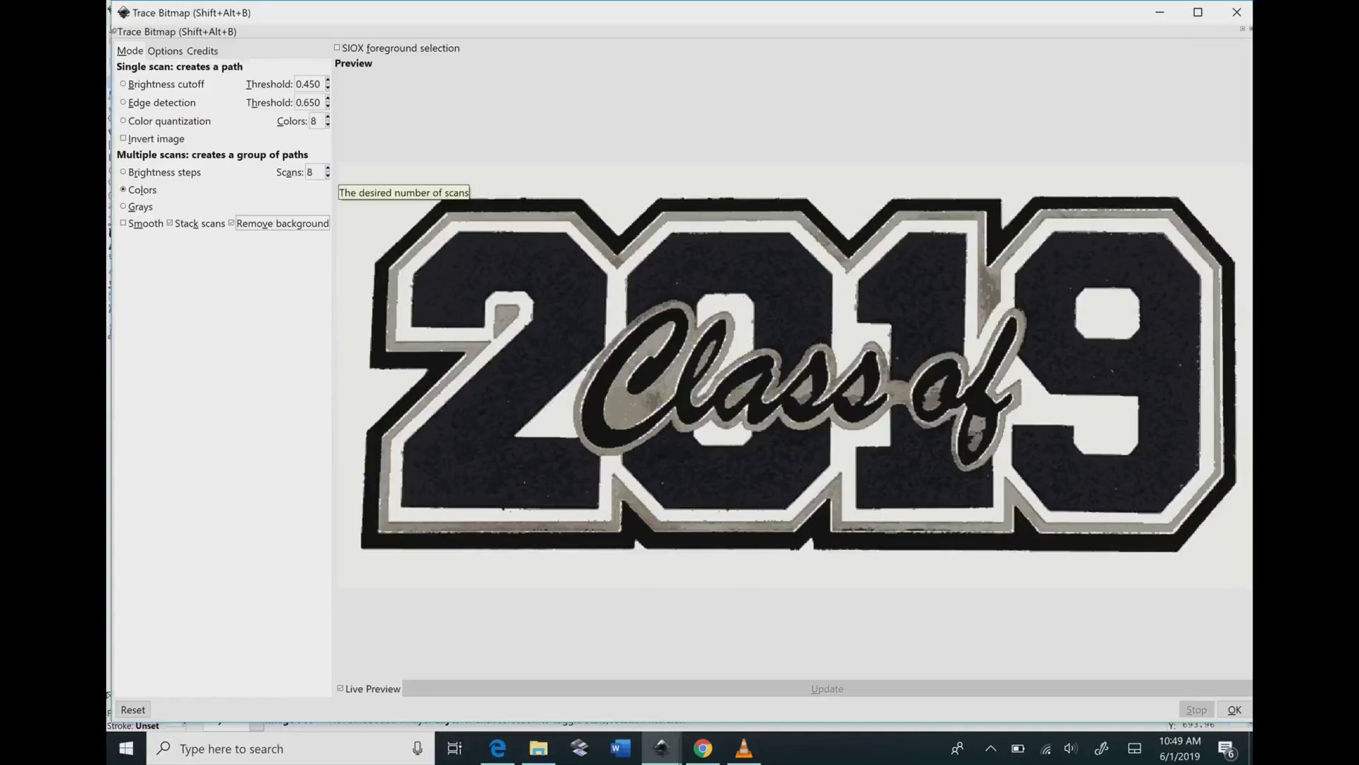
Step: Set the number of scans to 5, trace the image and close the tracing dialog
left_click(327, 176)
left_click(327, 176)
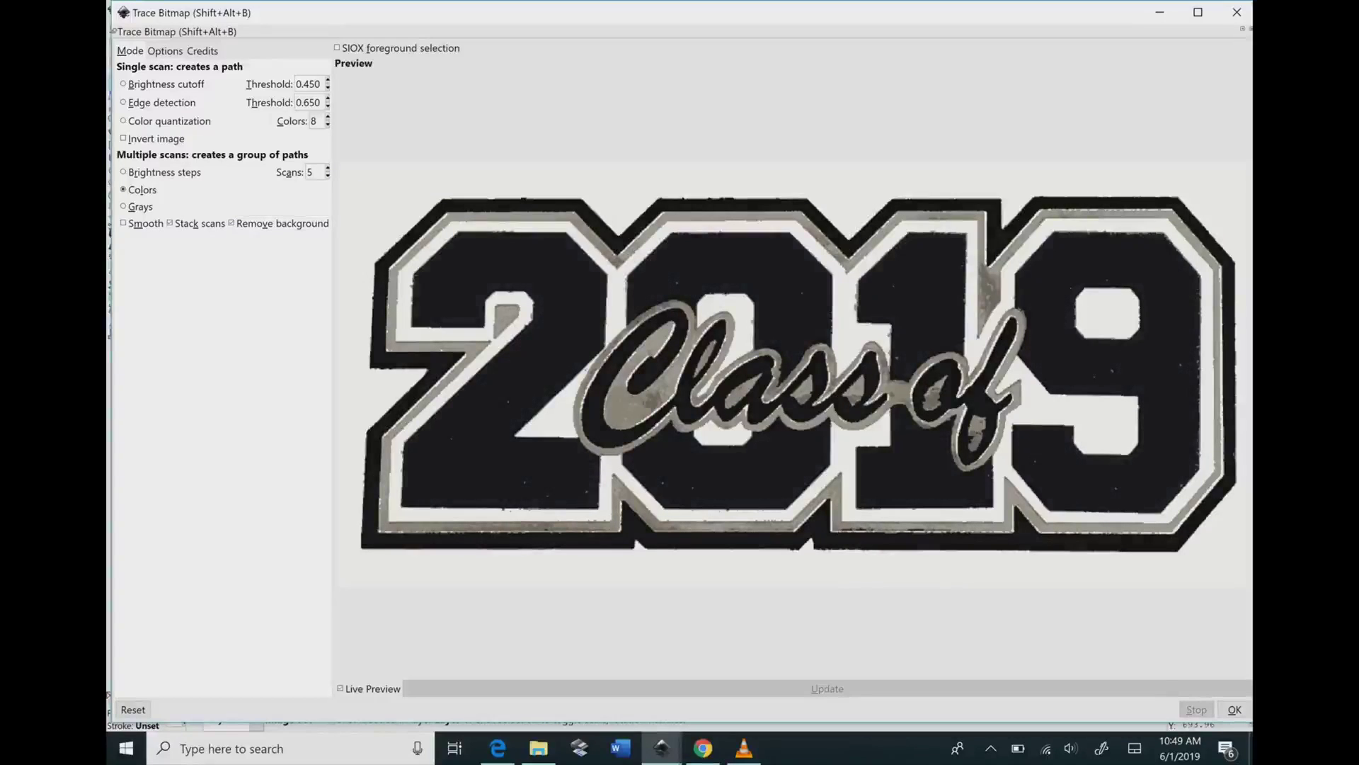
left_click(327, 175)
left_click(328, 175)
left_click(327, 176)
left_click(327, 168)
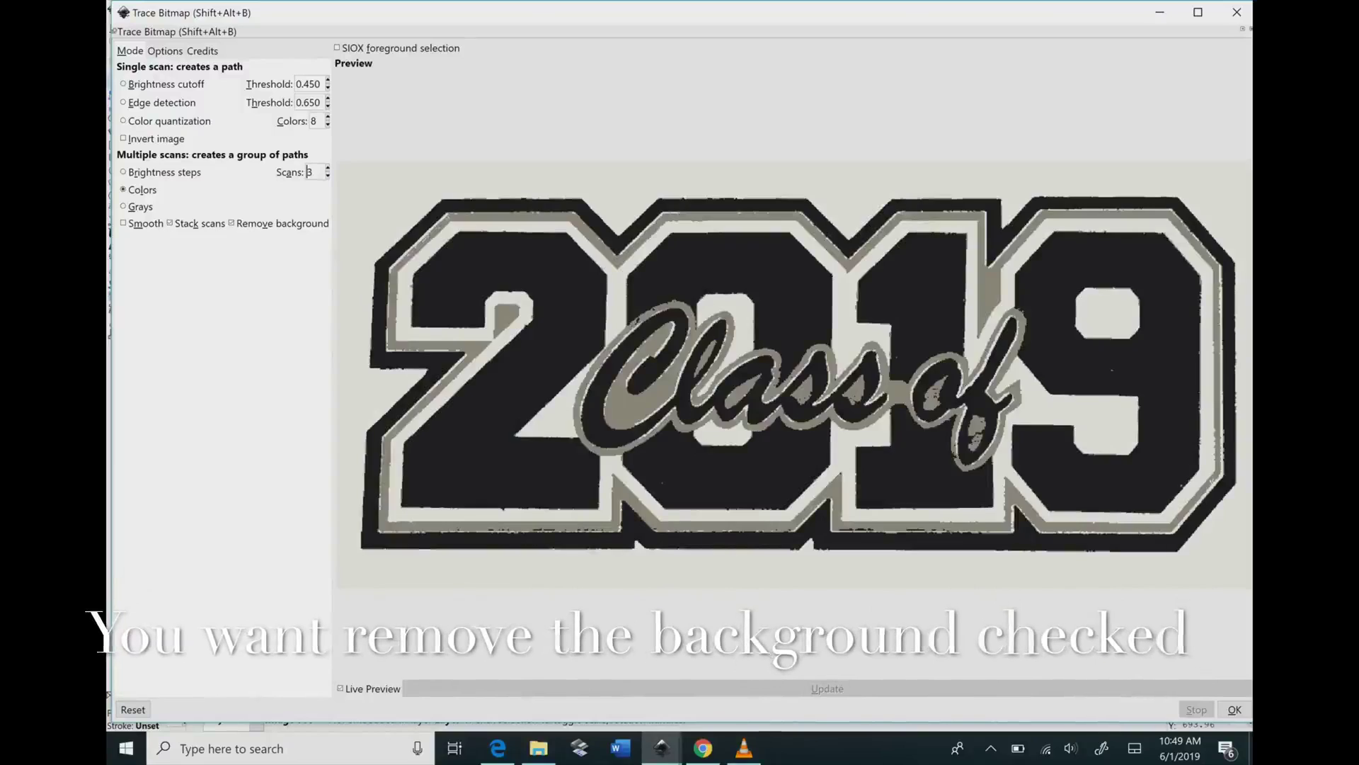
scroll(323, 172, "up", 2)
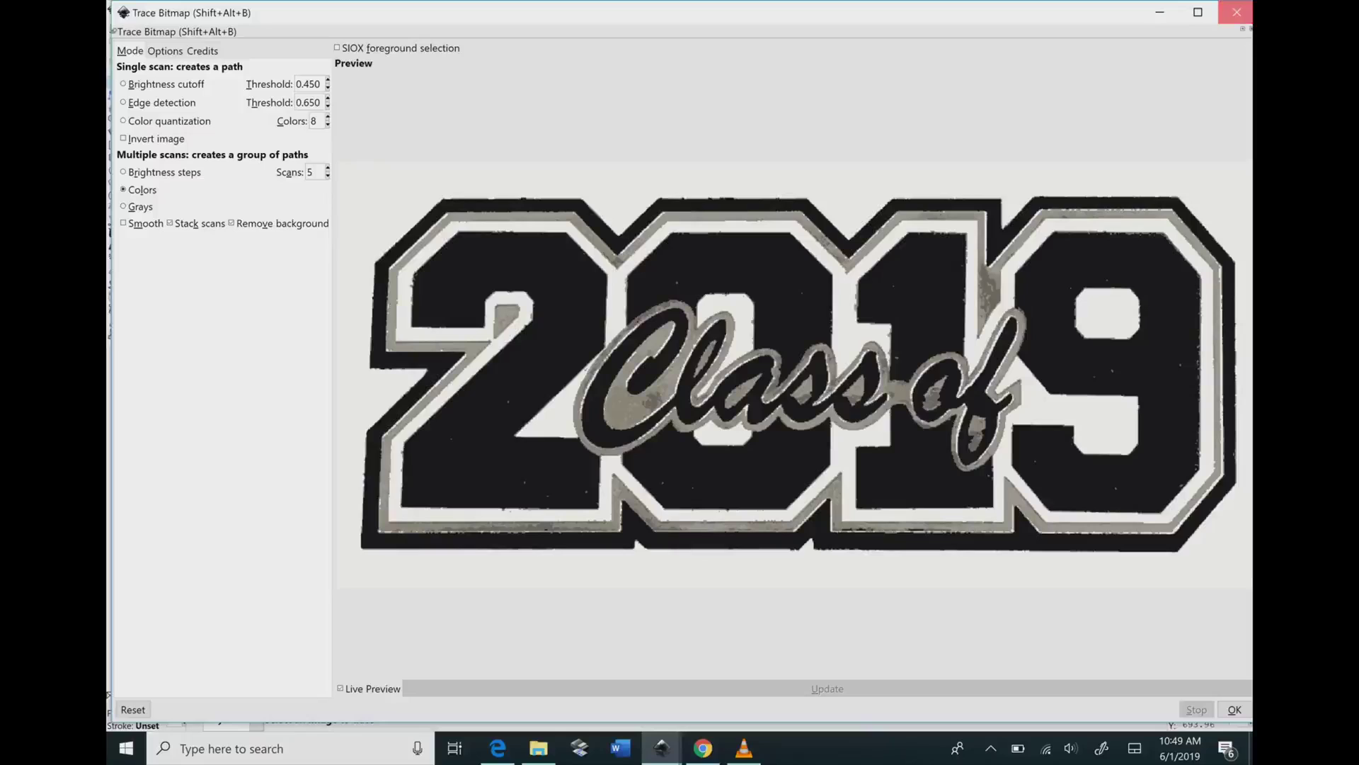
left_click(1237, 12)
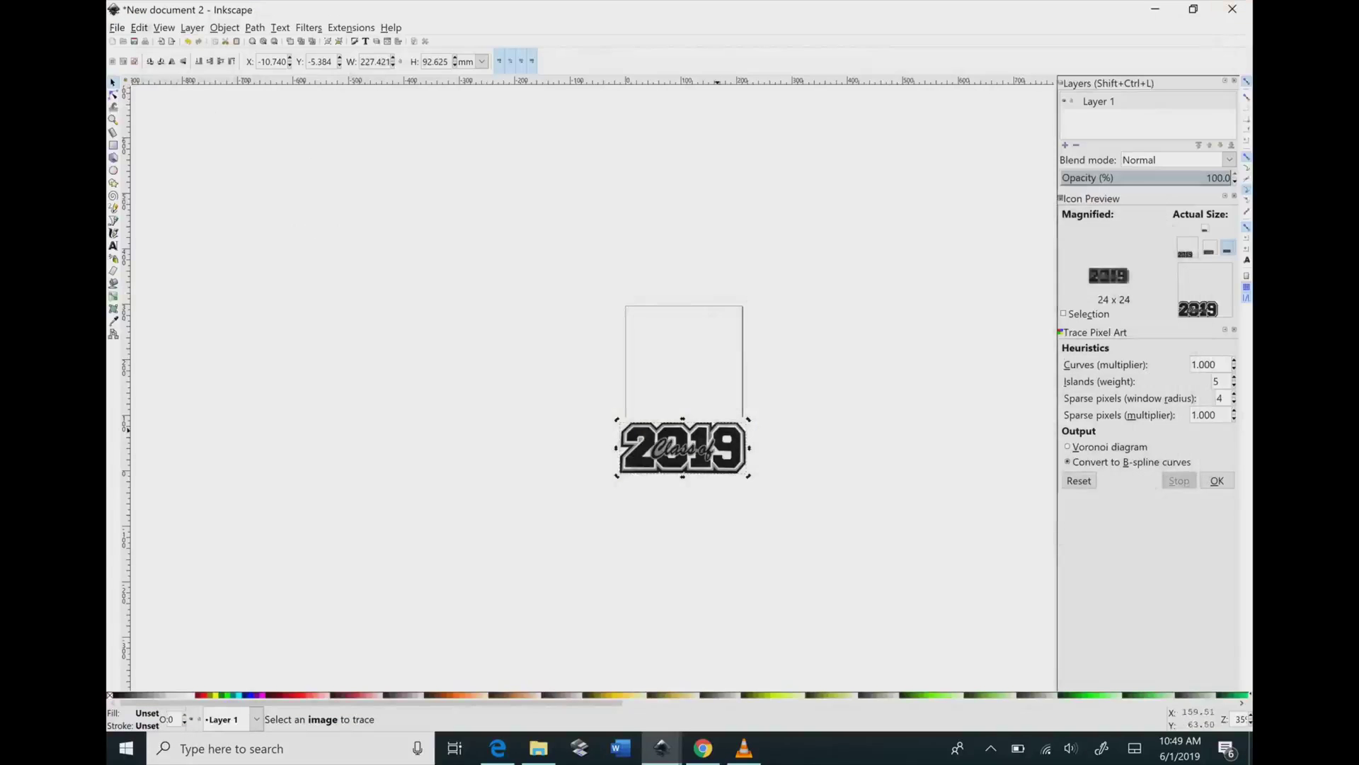
Step: Move the traced group off the original image onto the empty canvas left of the page
left_click_drag(687, 447, 437, 410)
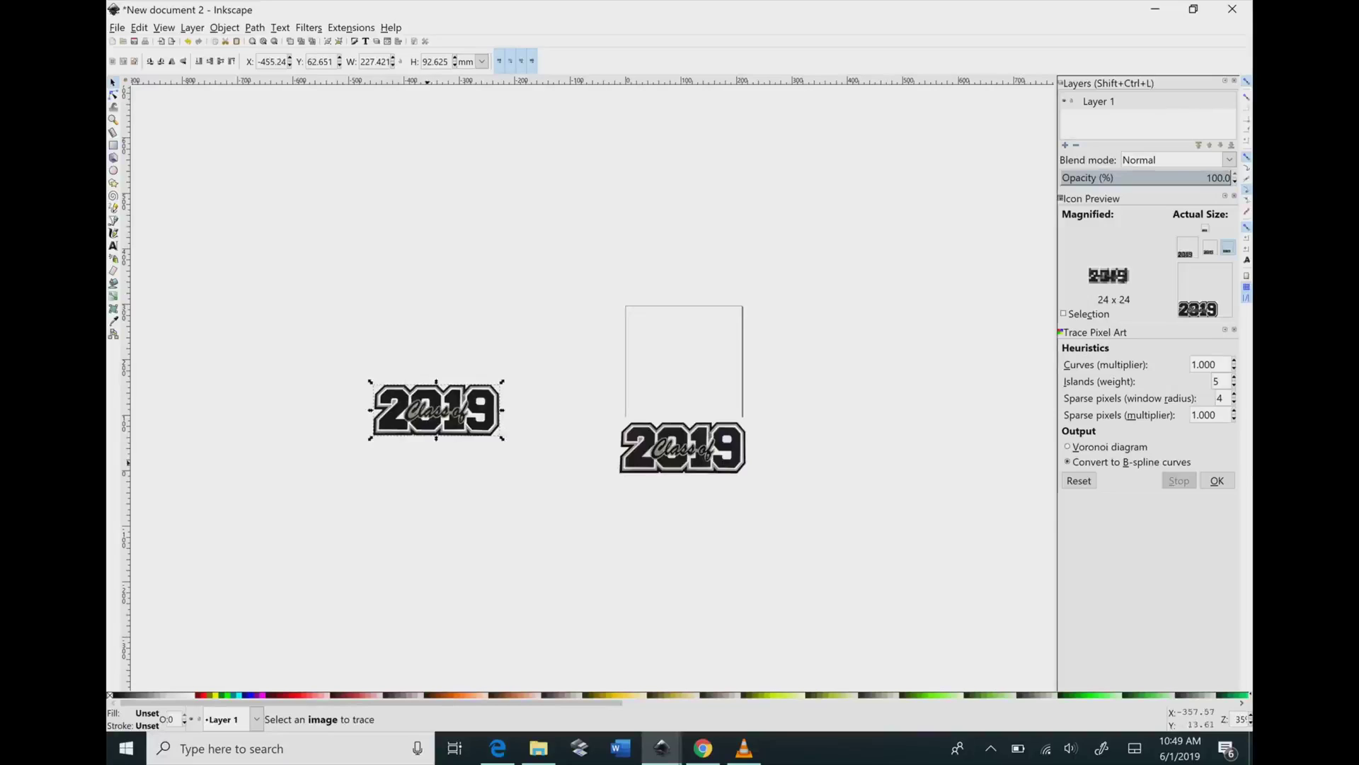
key("ctrl")
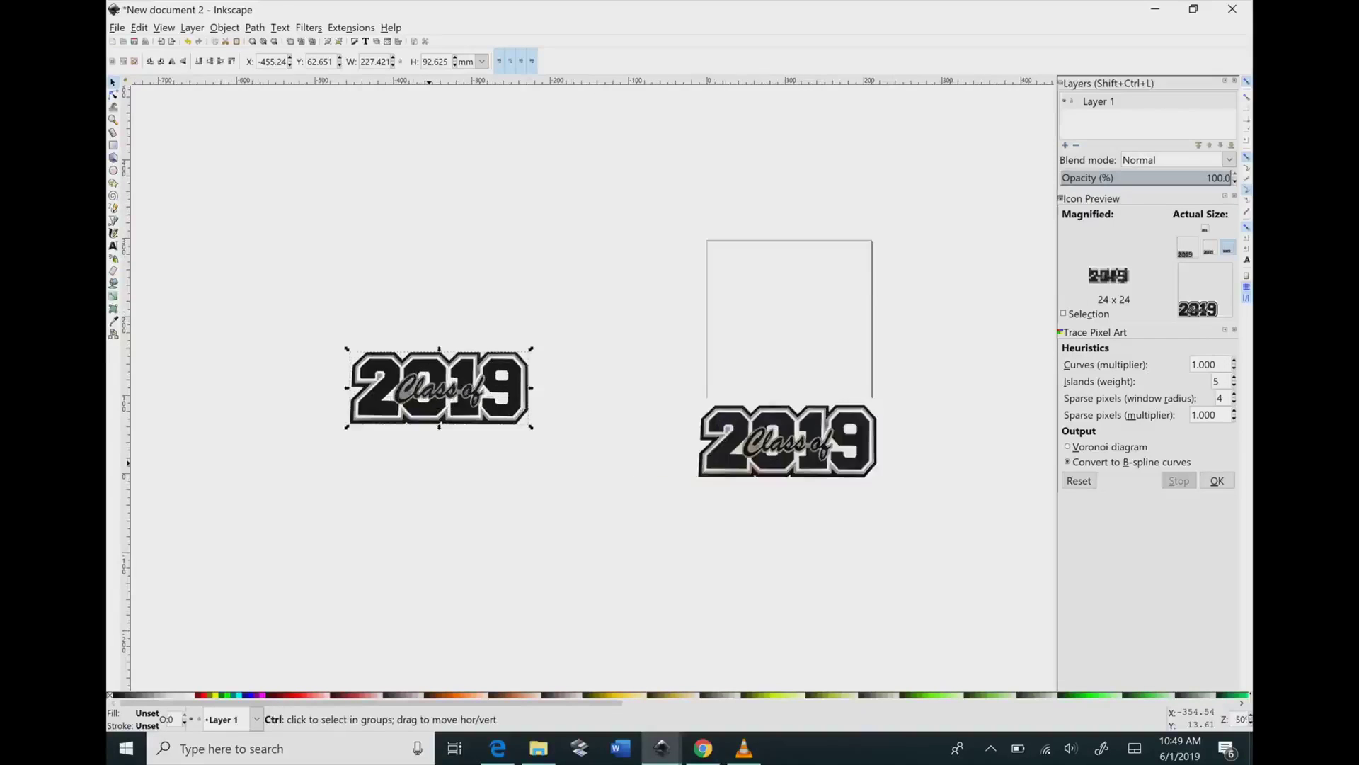
scroll(429, 446, "up", 4)
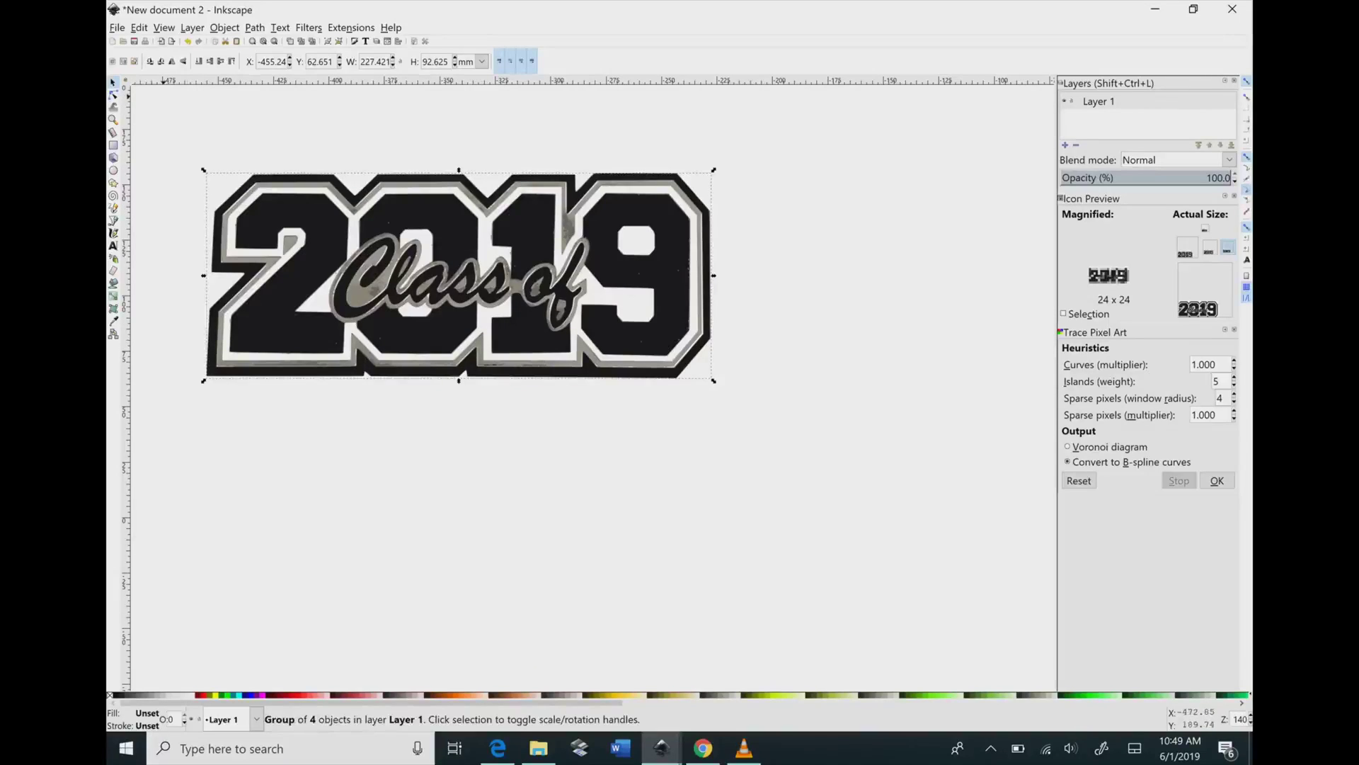
Step: Ungroup the traced 2019 artwork into its separate color layers
key("alt+o")
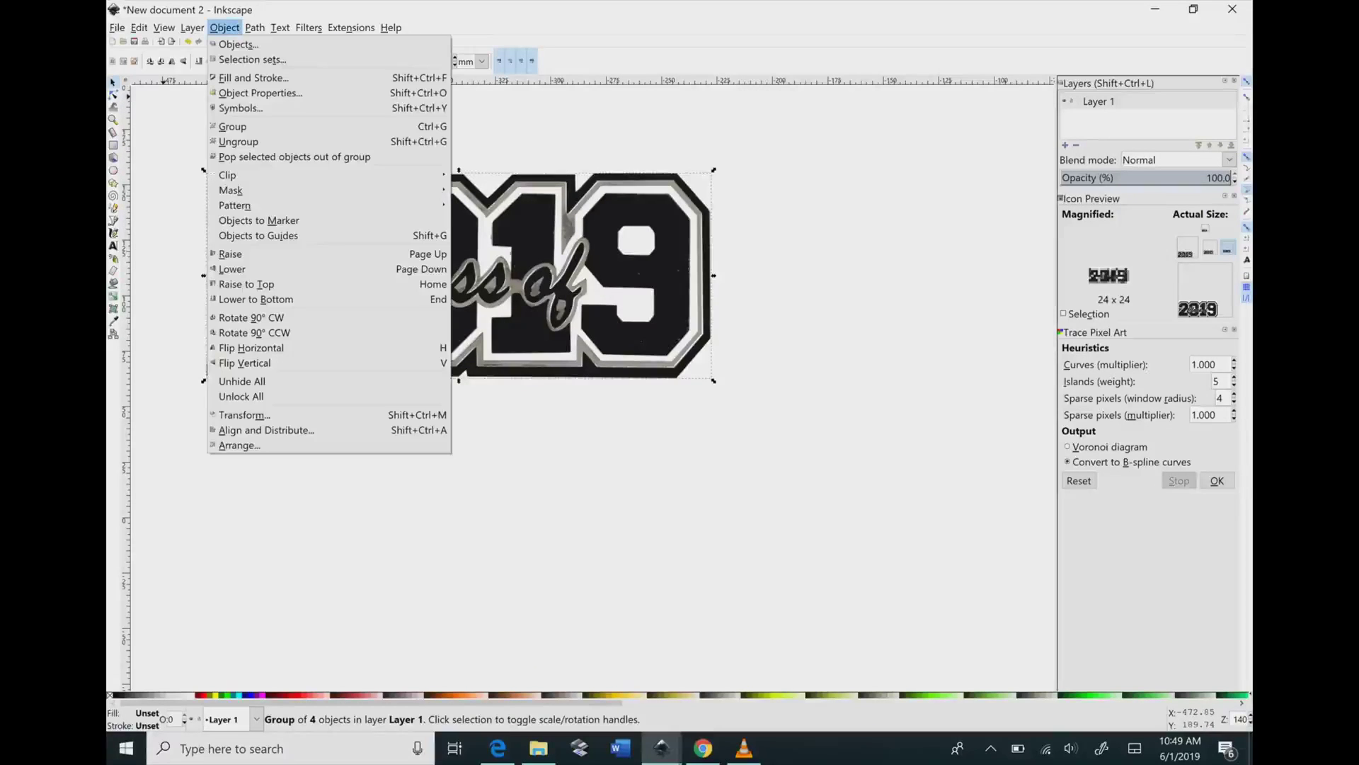
key("Down")
key("Down")
key("Down")
key("Down")
key("Down")
key("Down")
key("Down")
key("Down")
key("Up")
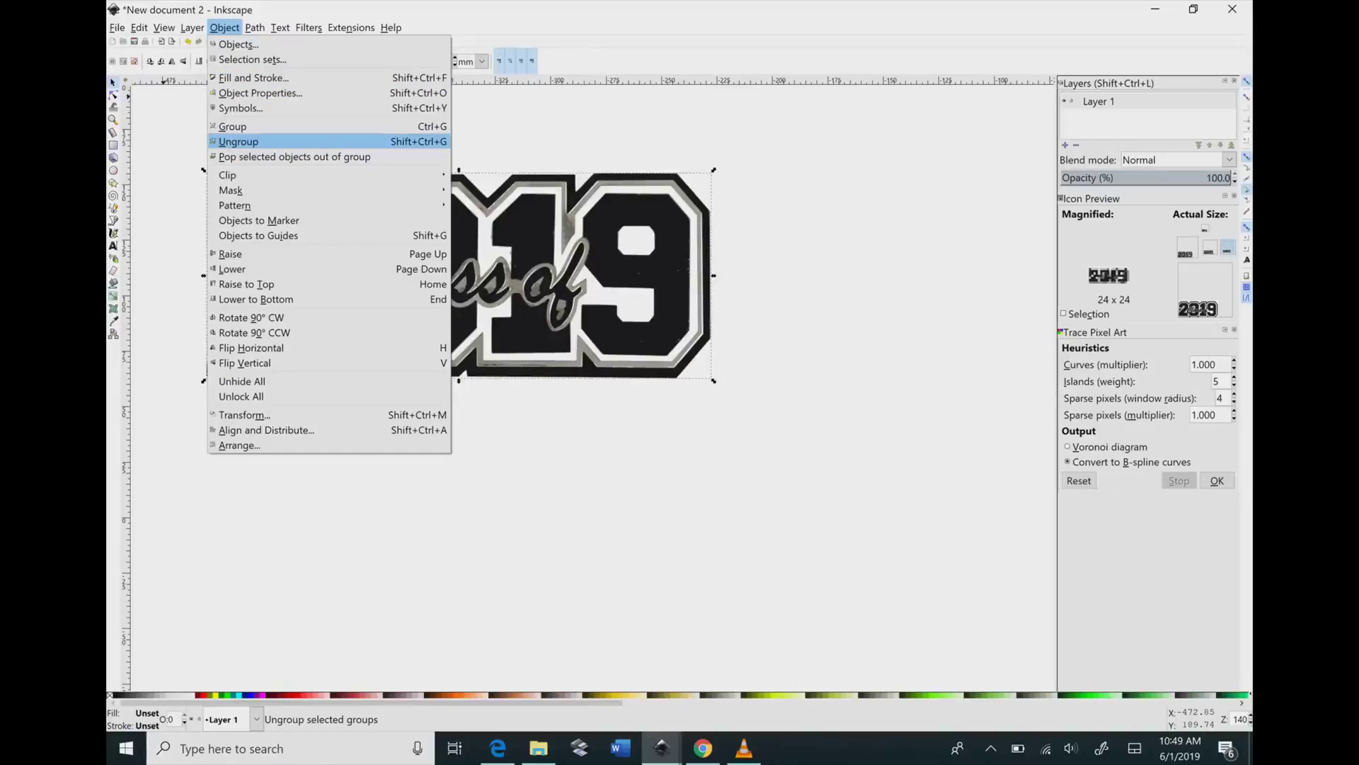
key("Return")
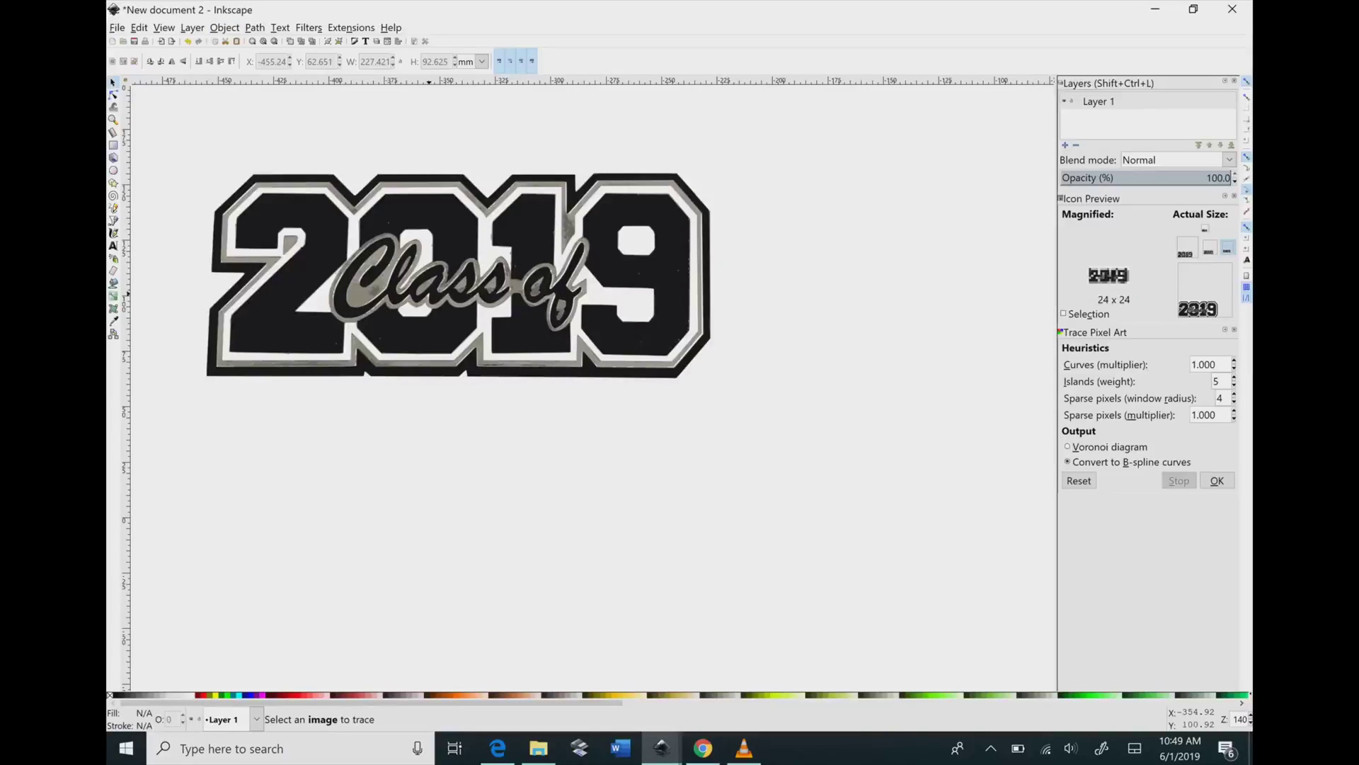
Step: Separate the stacked layers, moving the black one below and the two darker gray ones to the right of the lightest gray layer
mouse_move(429, 295)
left_mouse_down()
mouse_move(489, 457)
mouse_move(504, 598)
mouse_move(503, 586)
left_mouse_up()
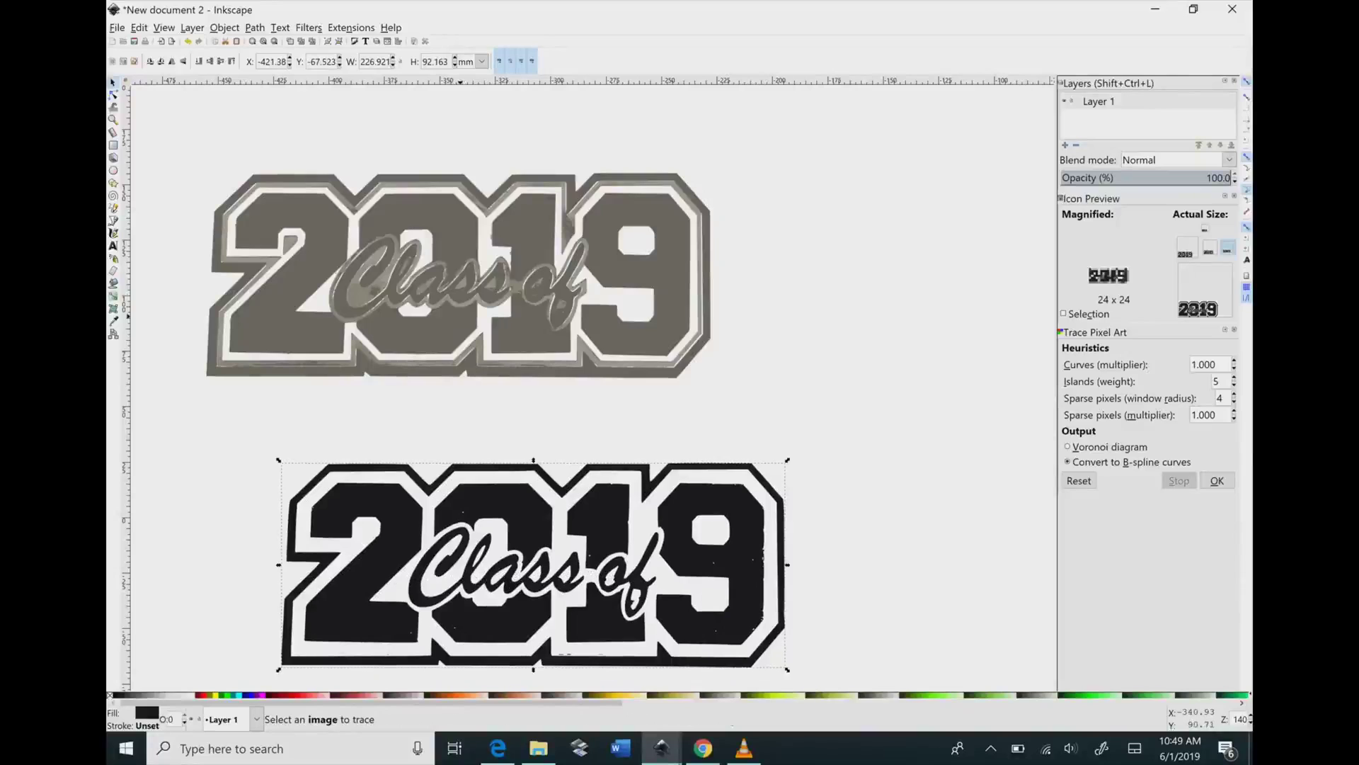
left_click_drag(460, 311, 844, 367)
mouse_move(468, 297)
left_mouse_down()
mouse_move(499, 228)
mouse_move(824, 177)
mouse_move(747, 221)
left_mouse_up()
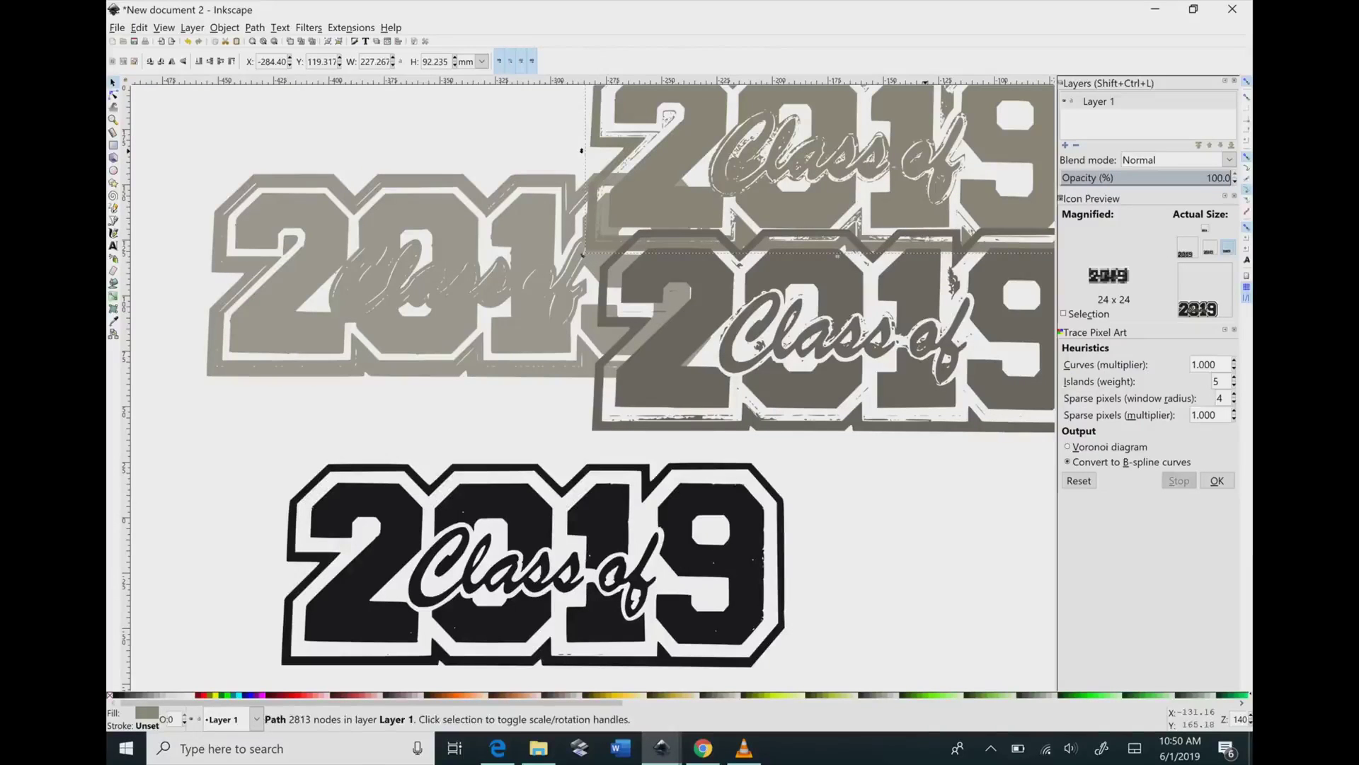
Step: Delete the two gray layers on the right and move the black layer up just beneath the remaining light gray one
key("Delete")
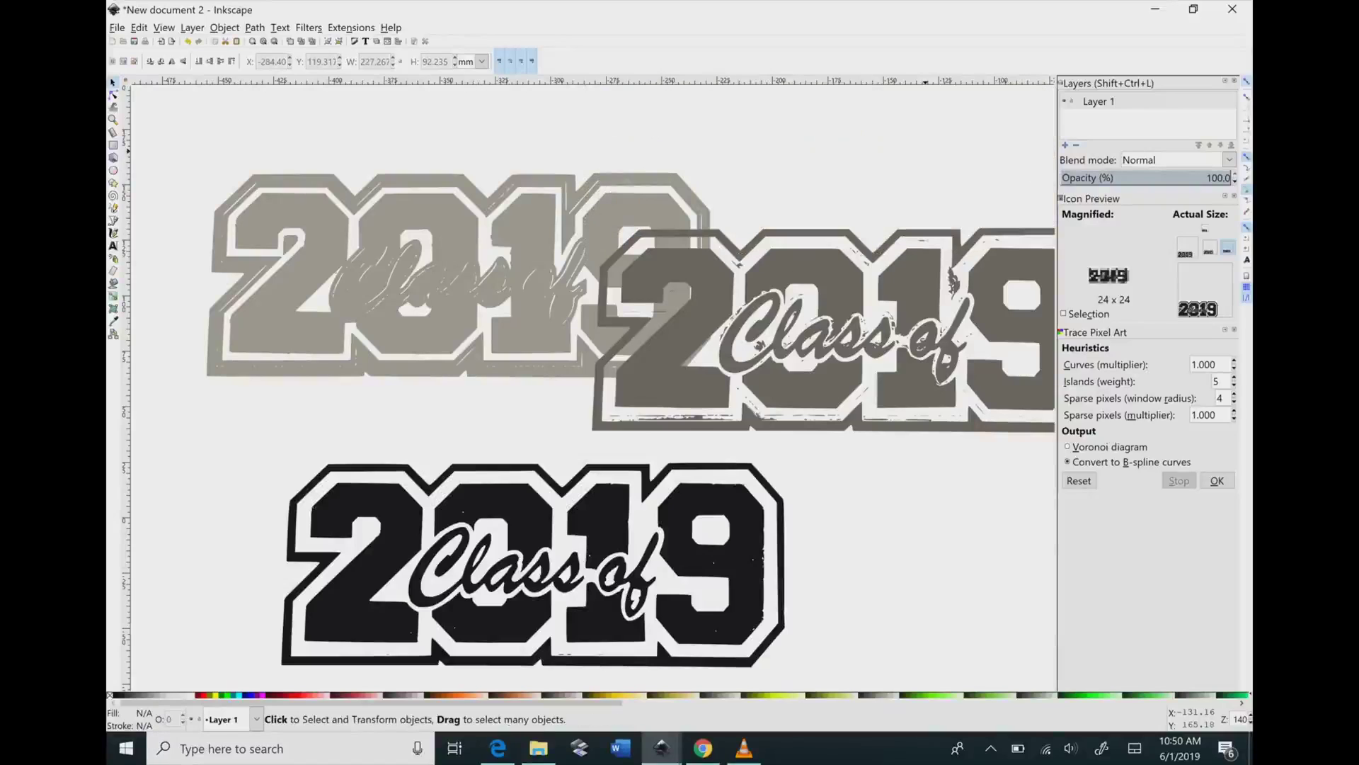
left_click(842, 352)
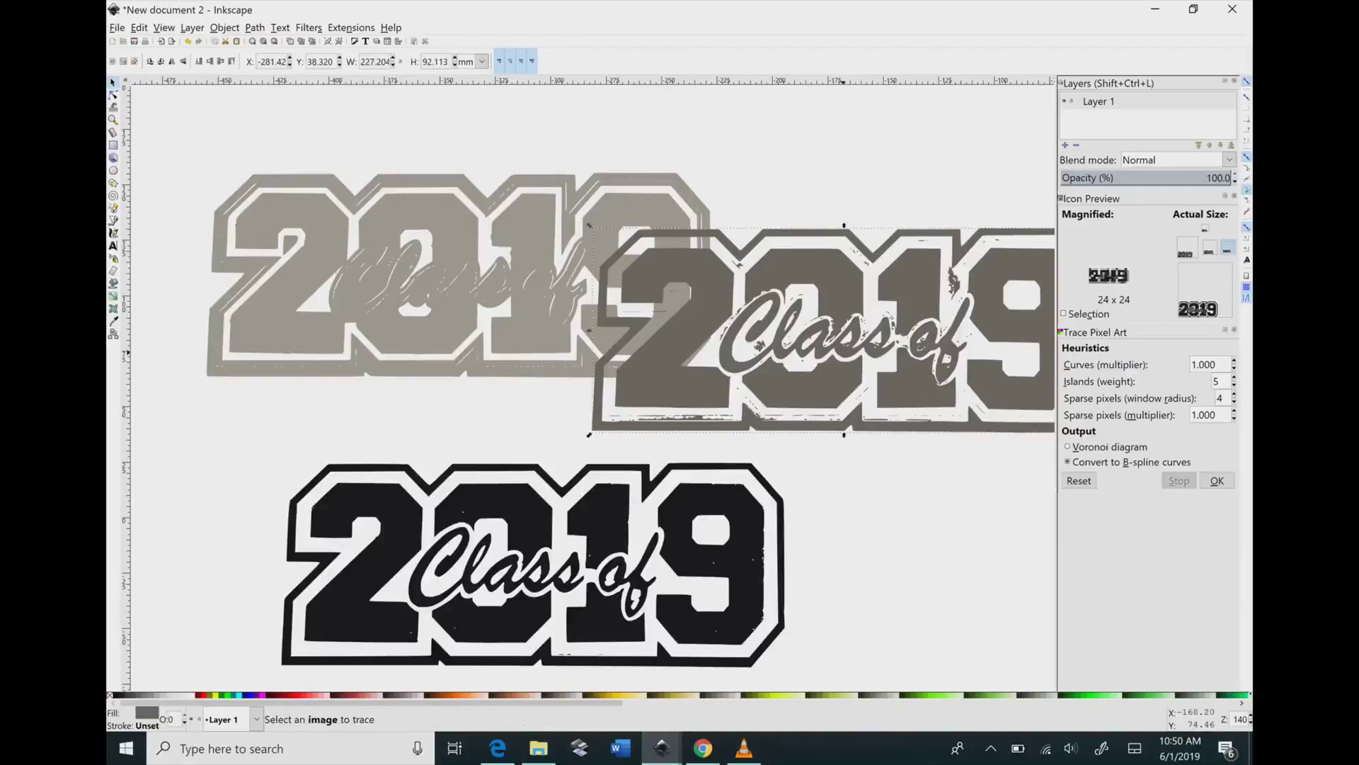
key("Delete")
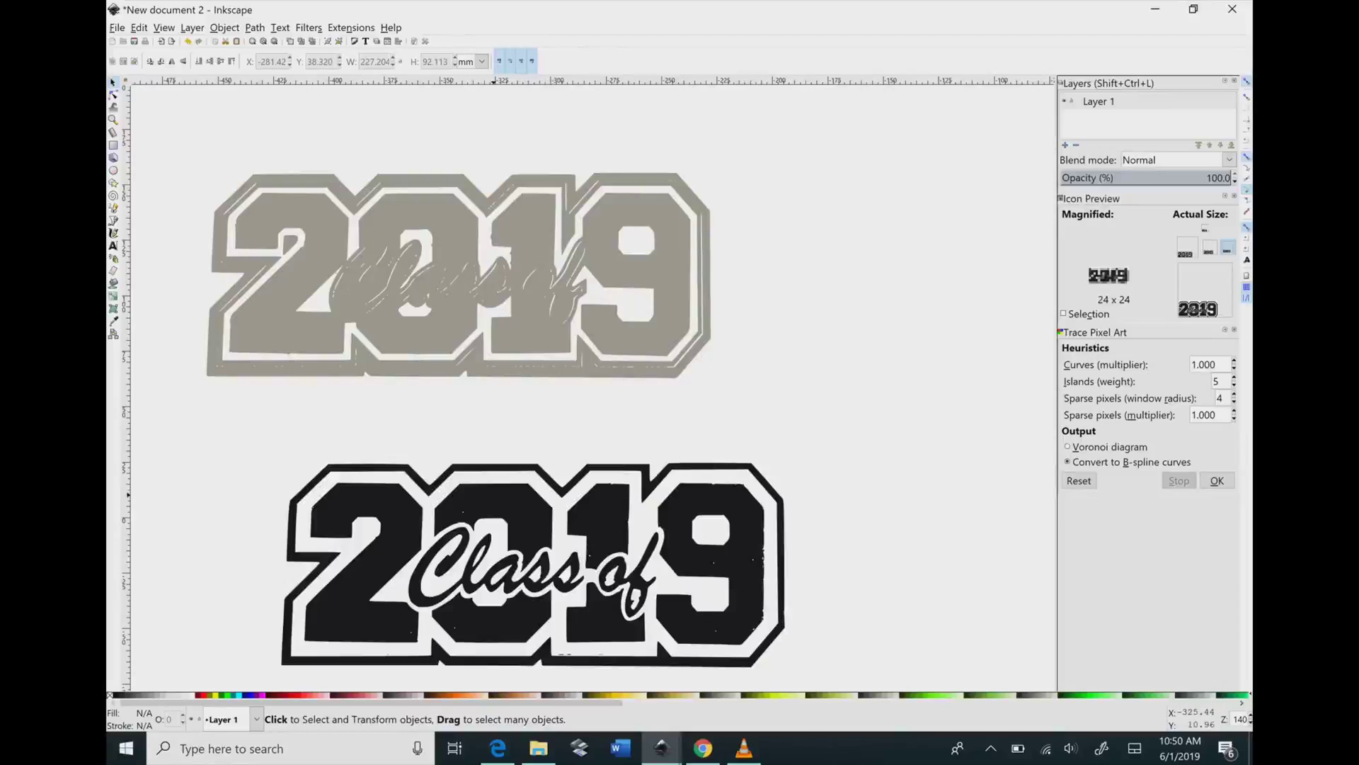
left_click_drag(496, 491, 464, 414)
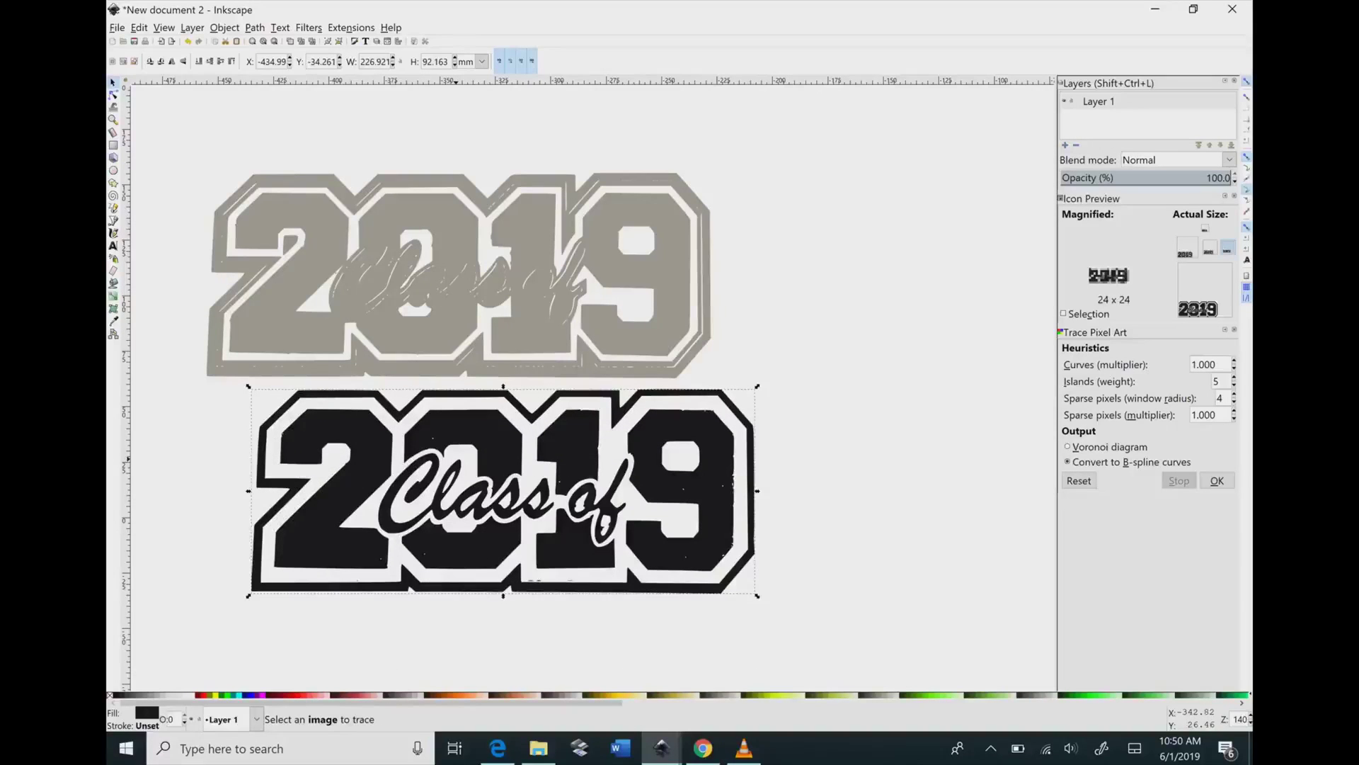
Step: Delete the nodes of the small white speck in the upper part of the black layer's 0
scroll(456, 459, "up", 2, "ctrl")
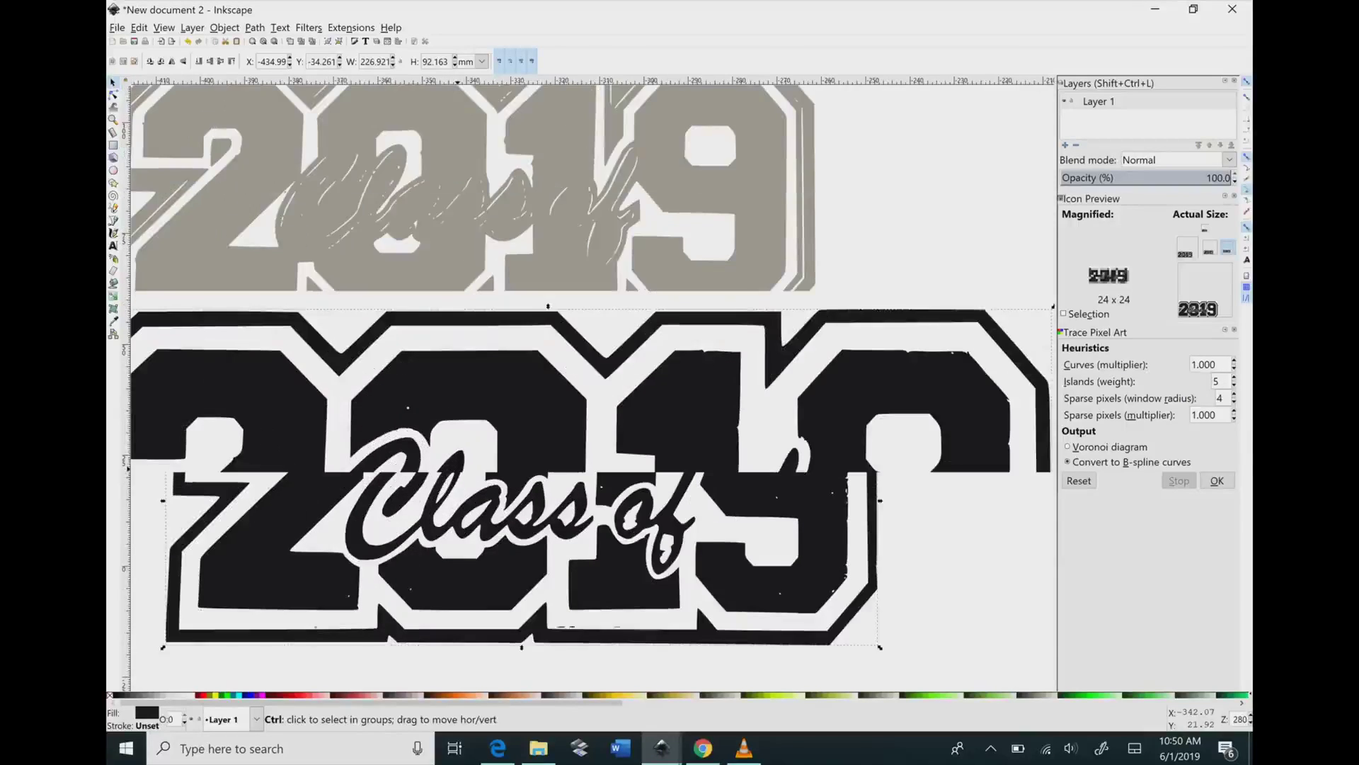
scroll(457, 463, "up", 2, "ctrl")
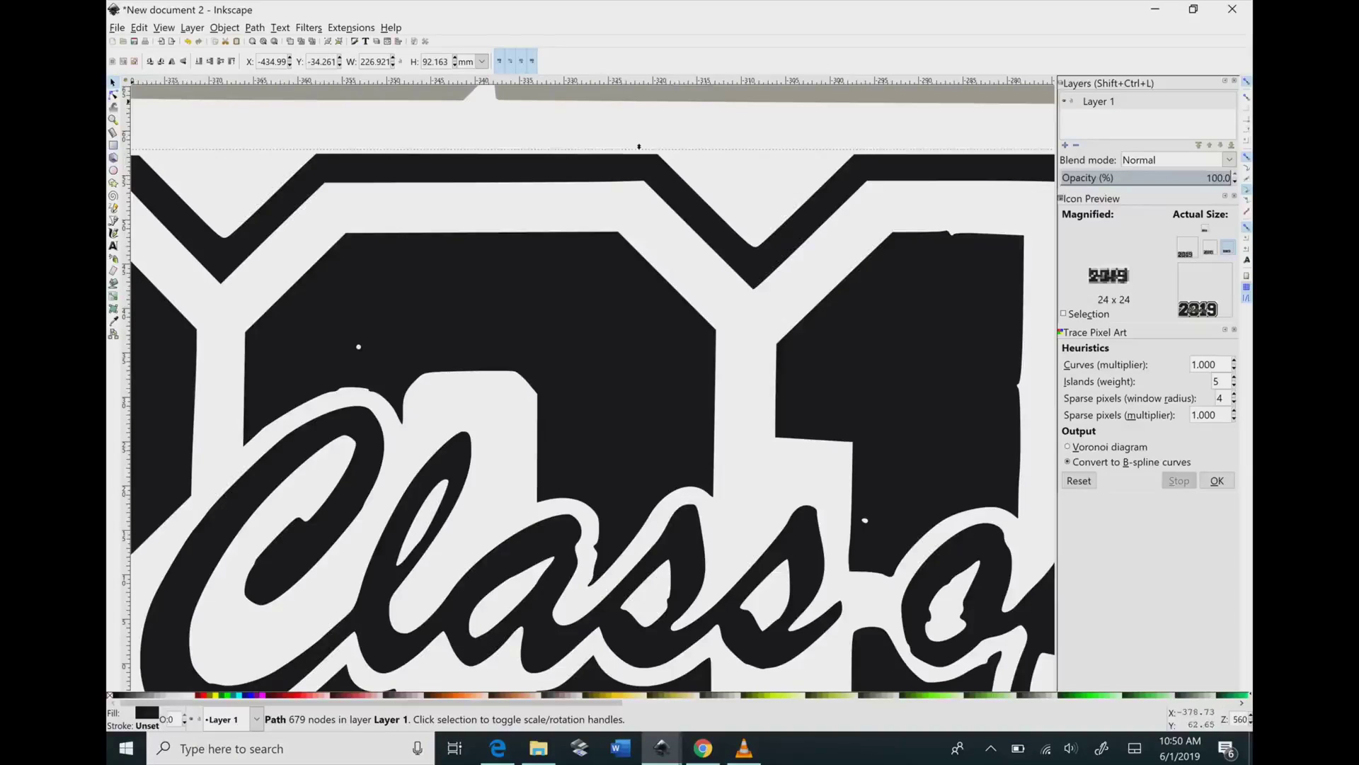
left_click(113, 95)
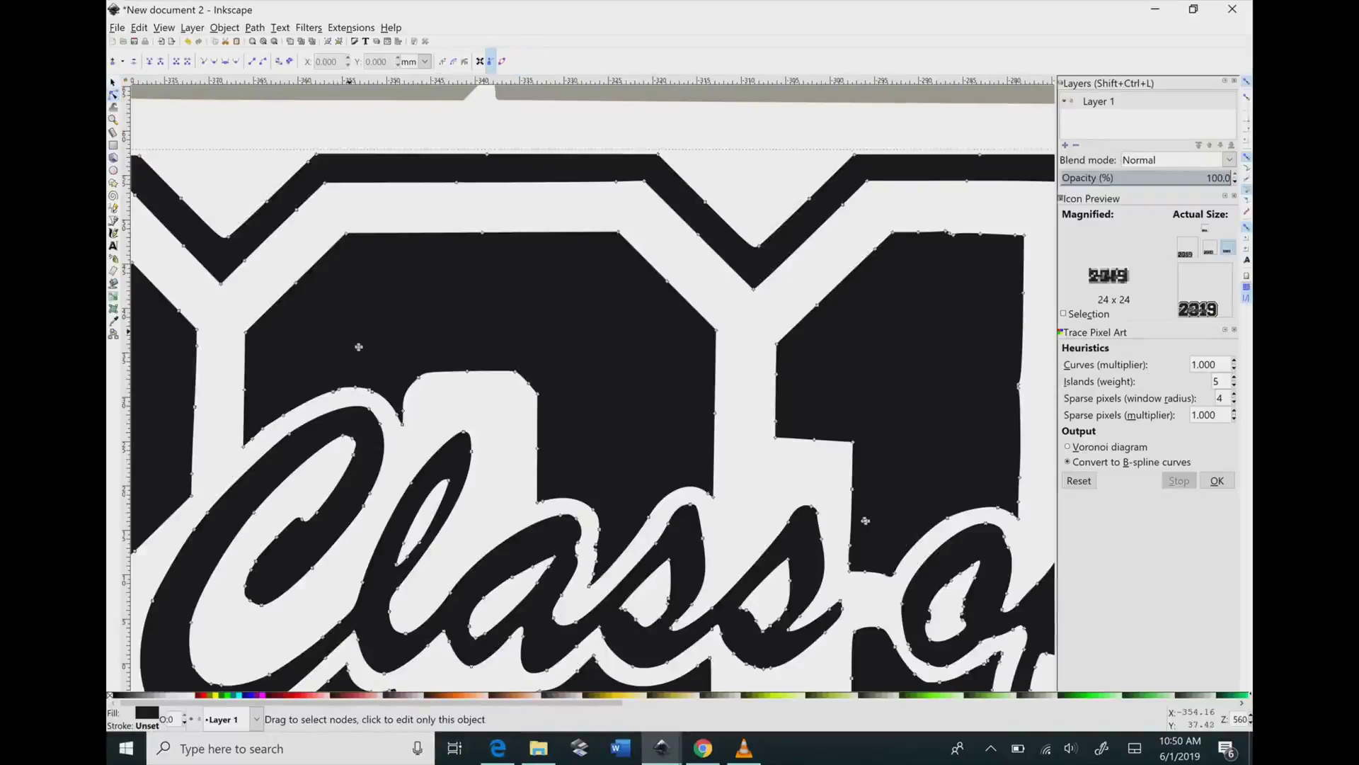
left_click_drag(349, 333, 372, 356)
Step: Smooth the white outline beside the letter a in Class by deleting the two nodes forming its notch
scroll(587, 386, "down", 6)
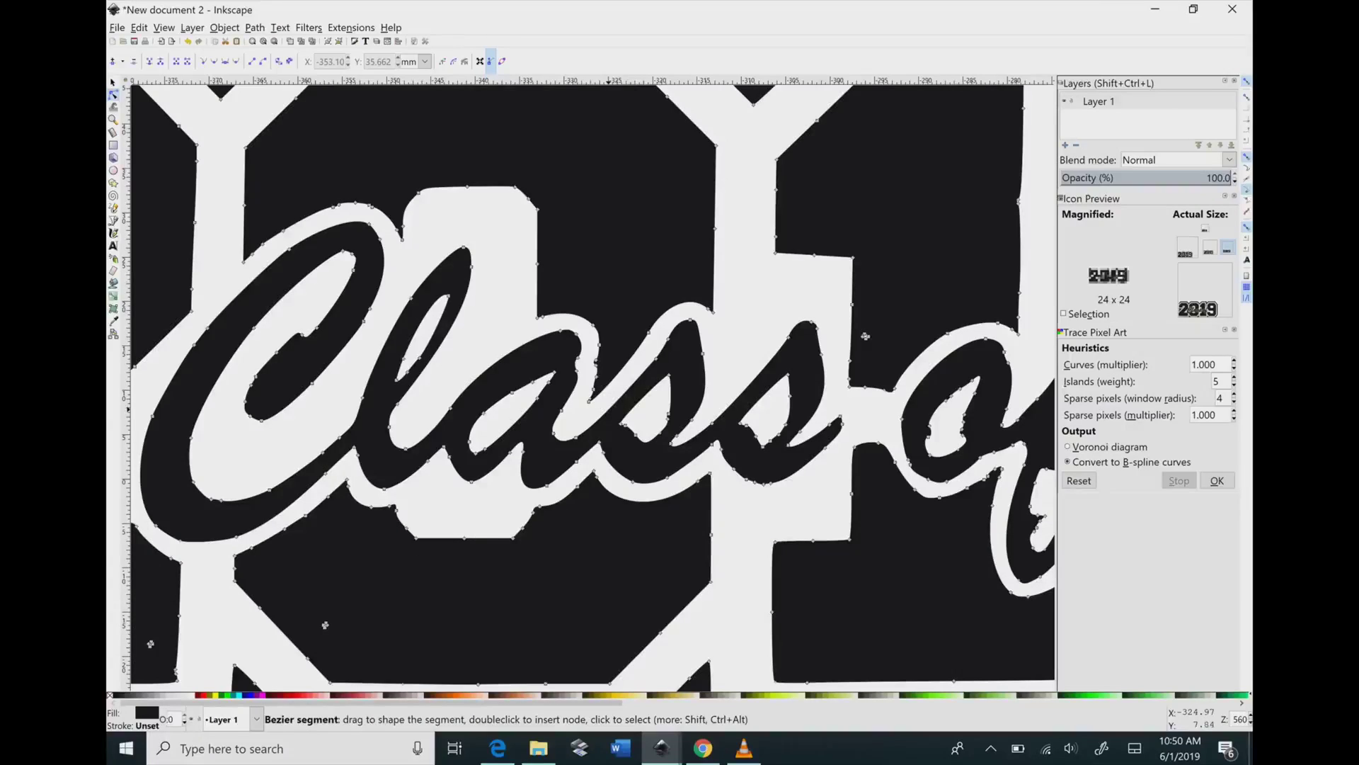
scroll(865, 335, "up", 3, "ctrl")
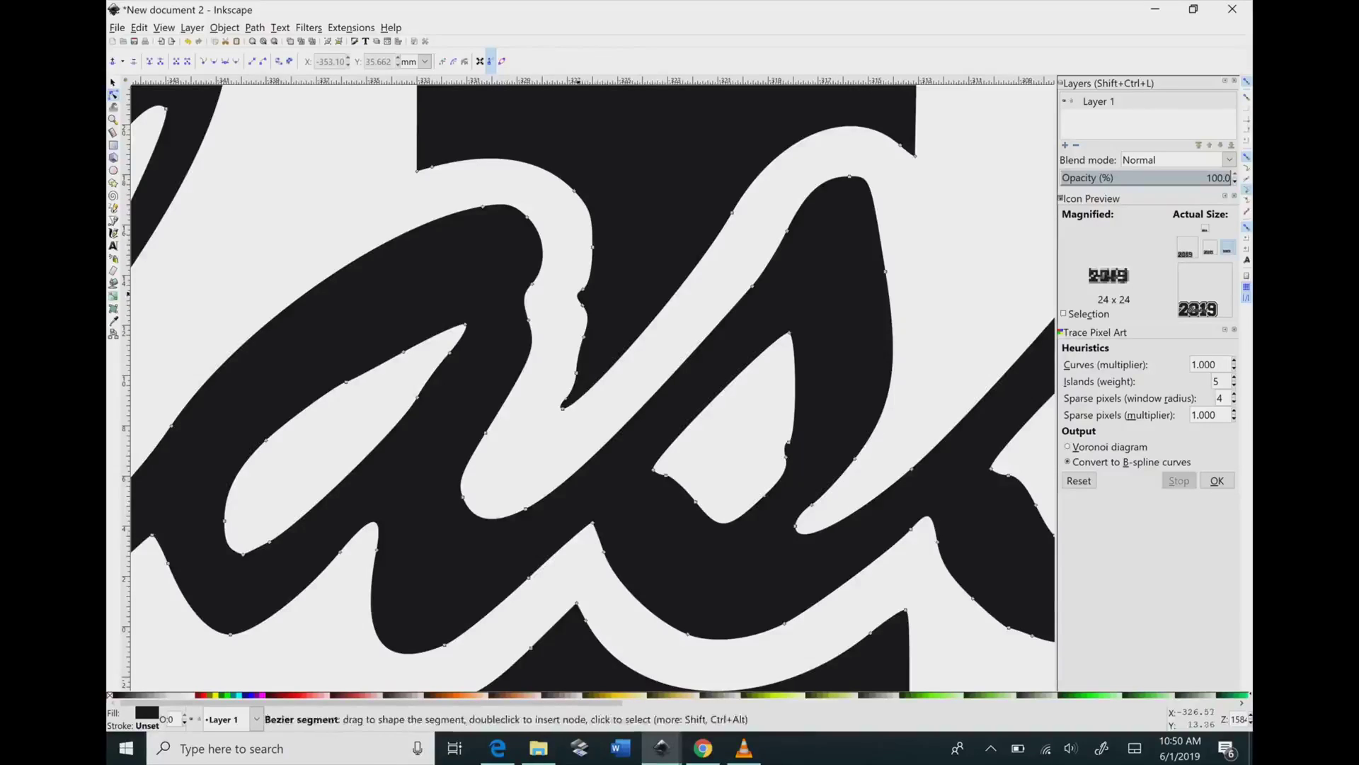
left_click(582, 290)
key("Delete")
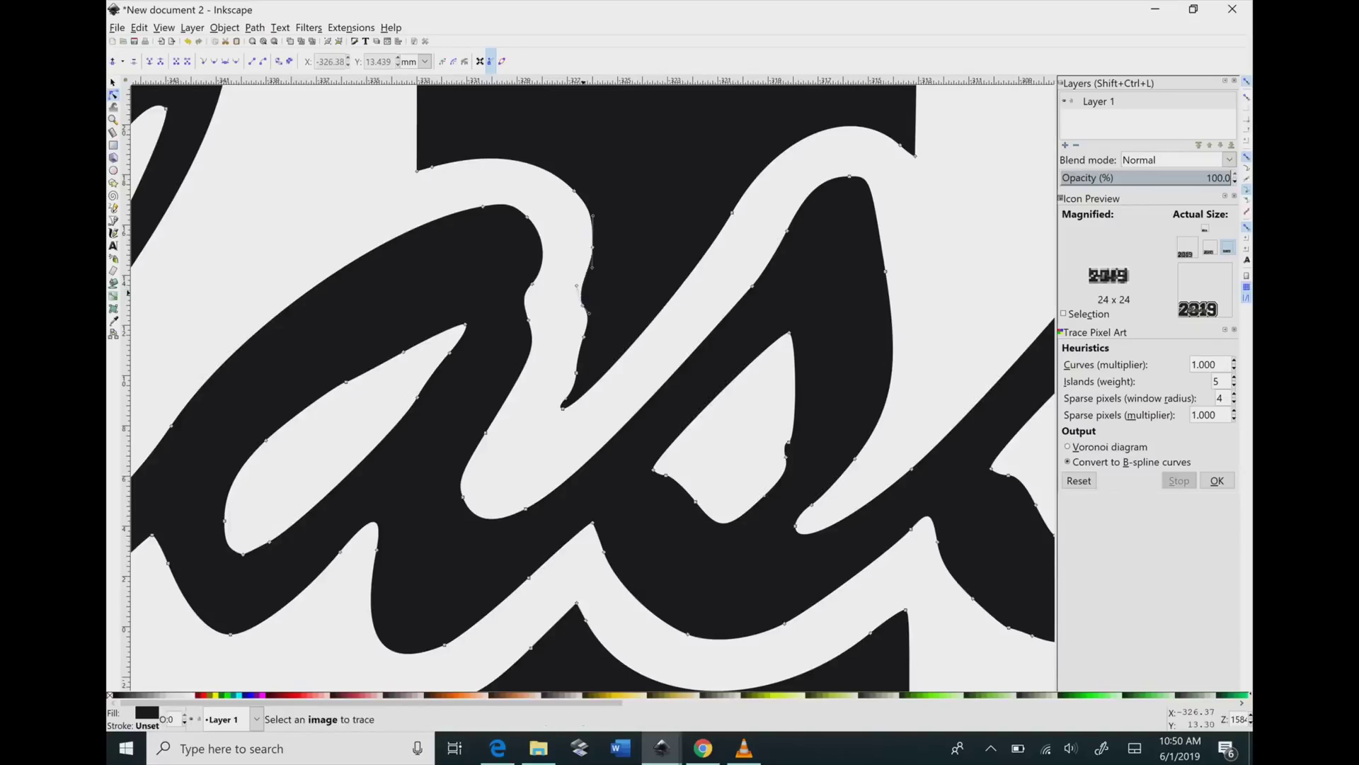
left_click(582, 305)
key("Delete")
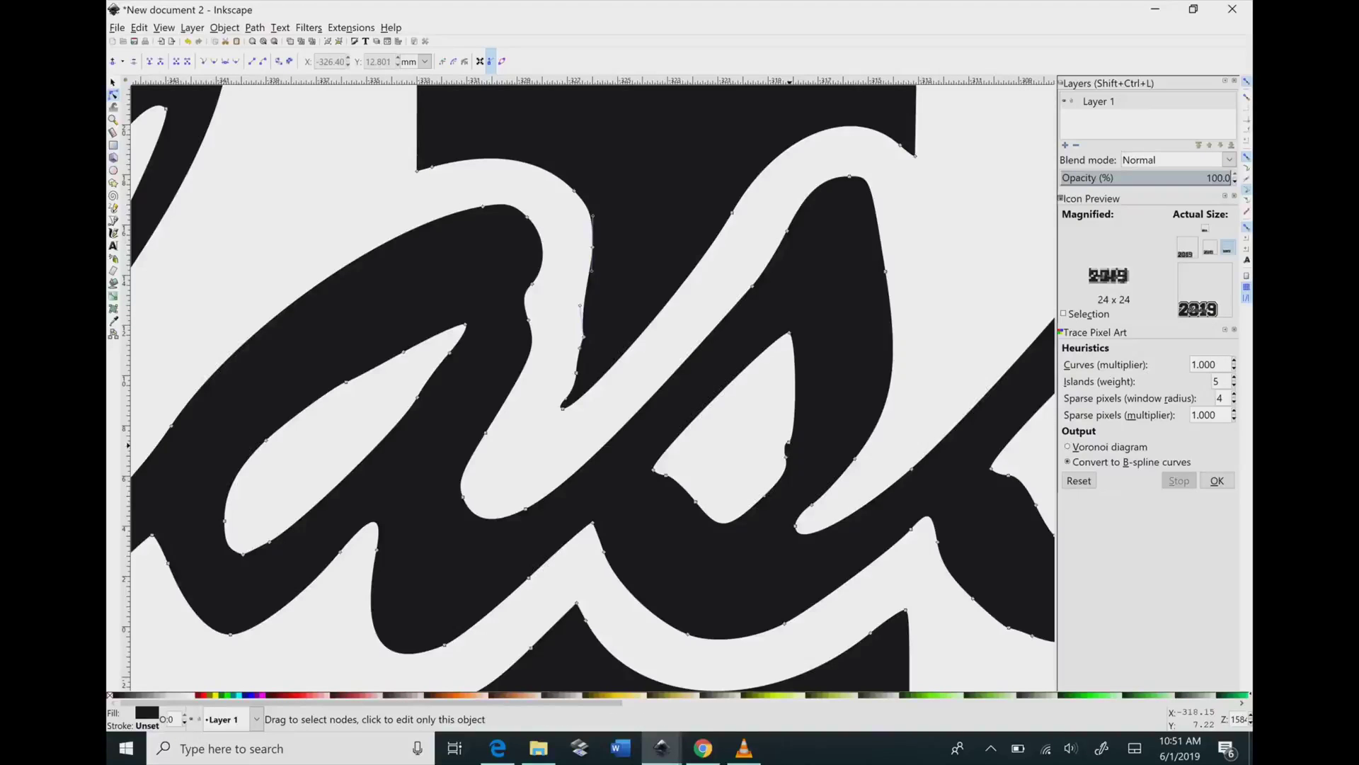
Step: Delete the two bump nodes on the inner opening of the first s in Class
left_click(788, 442)
key("Delete")
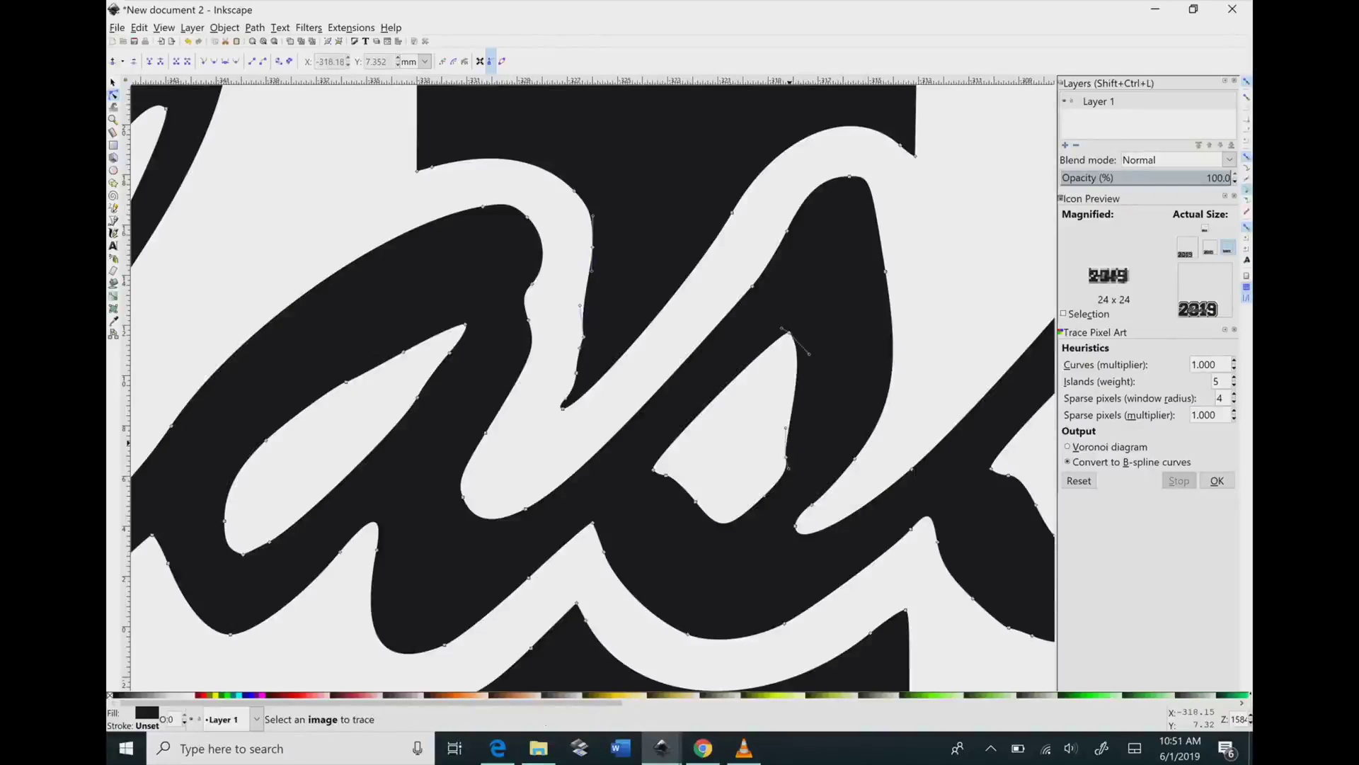
left_click(786, 458)
key("Delete")
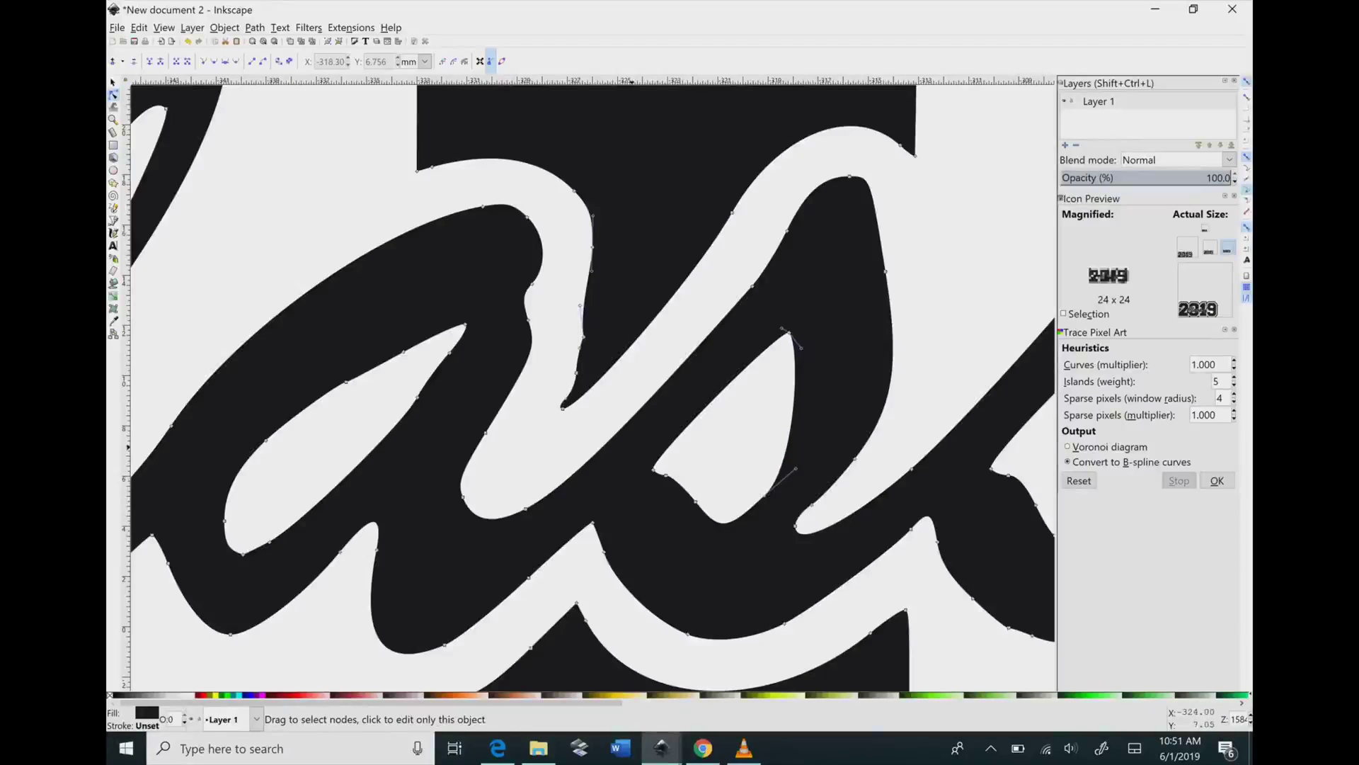
Step: Delete the nodes of the small white speck in the lower part of the black layer's 0
scroll(593, 387, "down", 10)
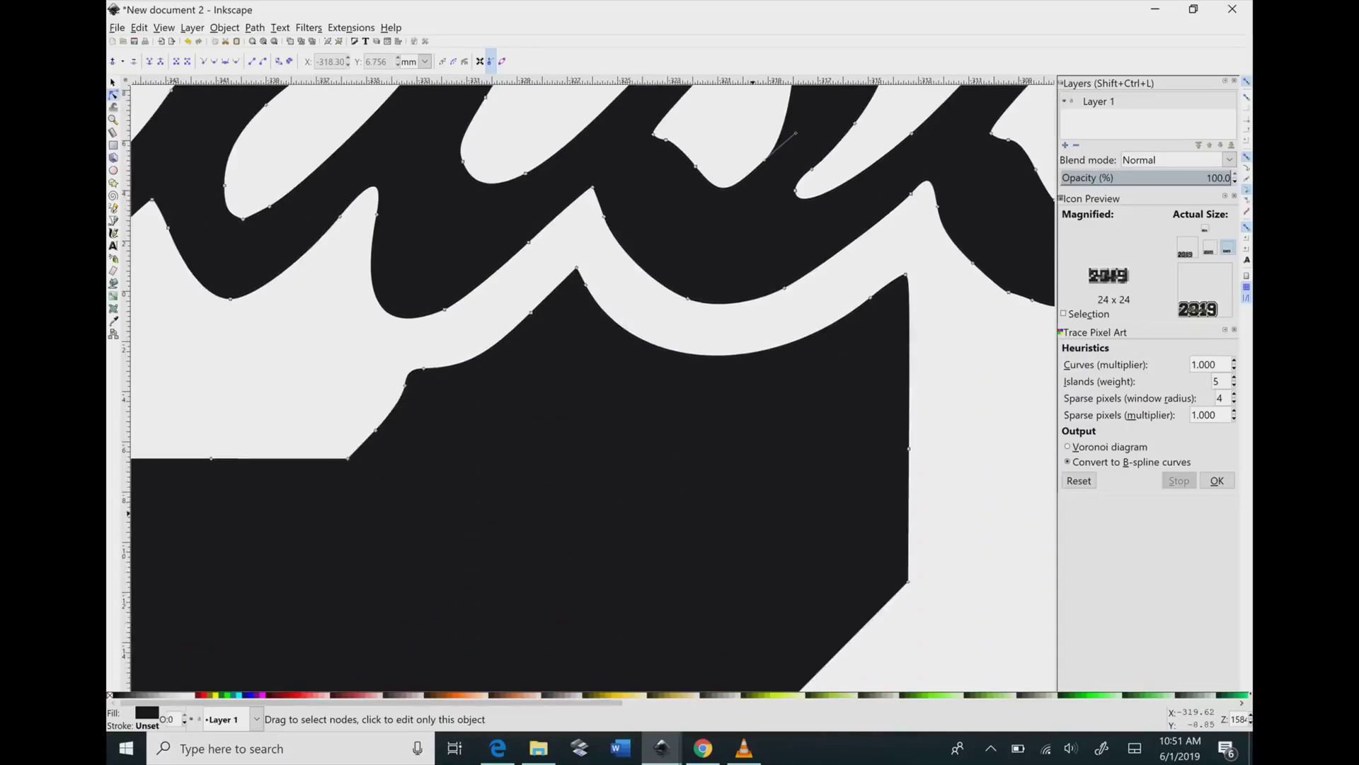
scroll(593, 387, "down", 9)
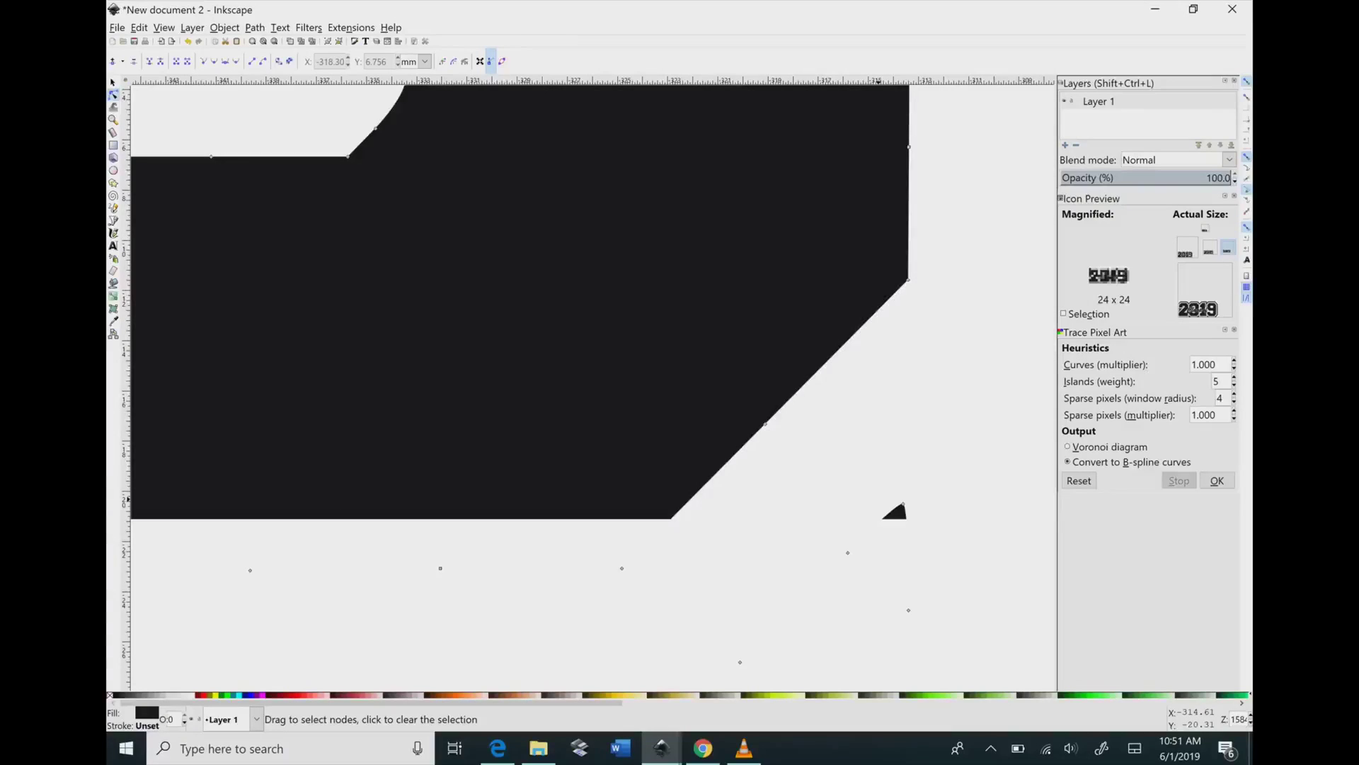
scroll(885, 503, "down", 3, "ctrl")
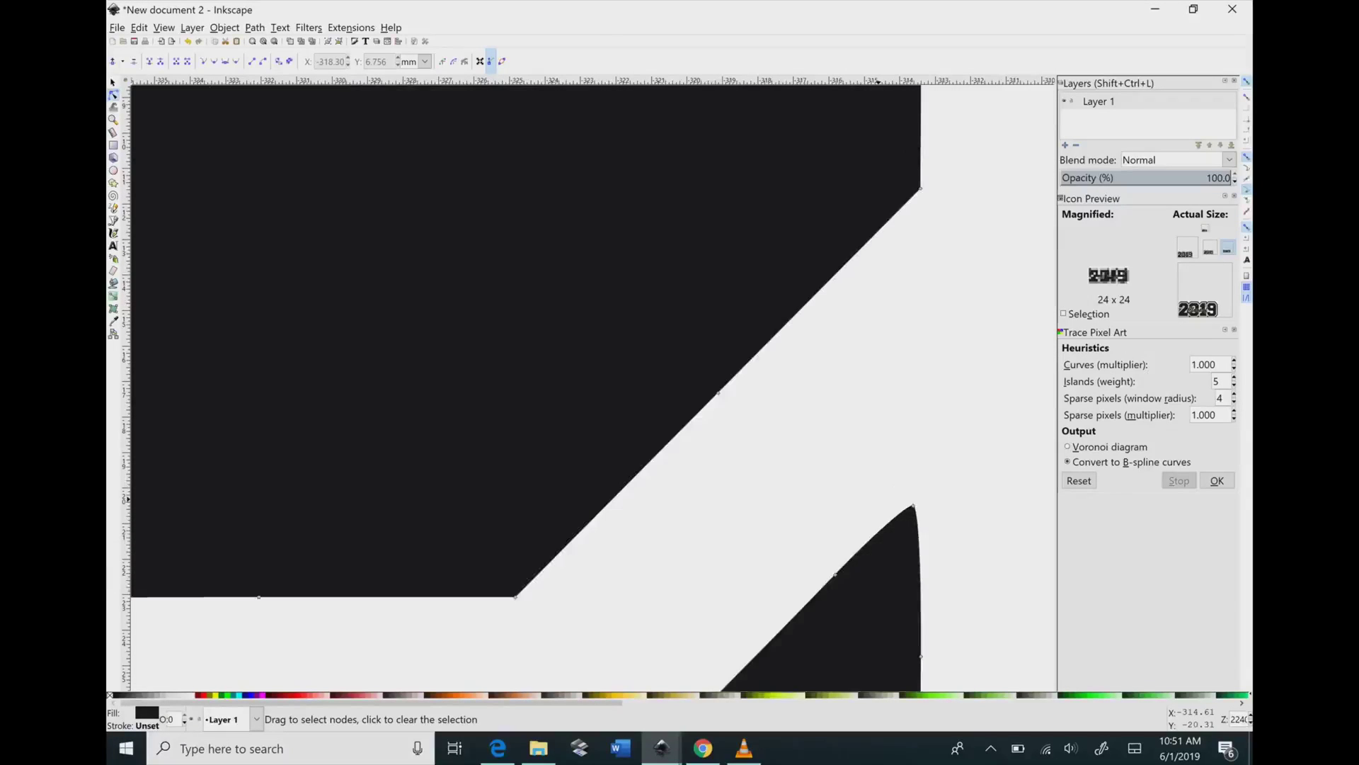
scroll(910, 500, "down", 1, "ctrl")
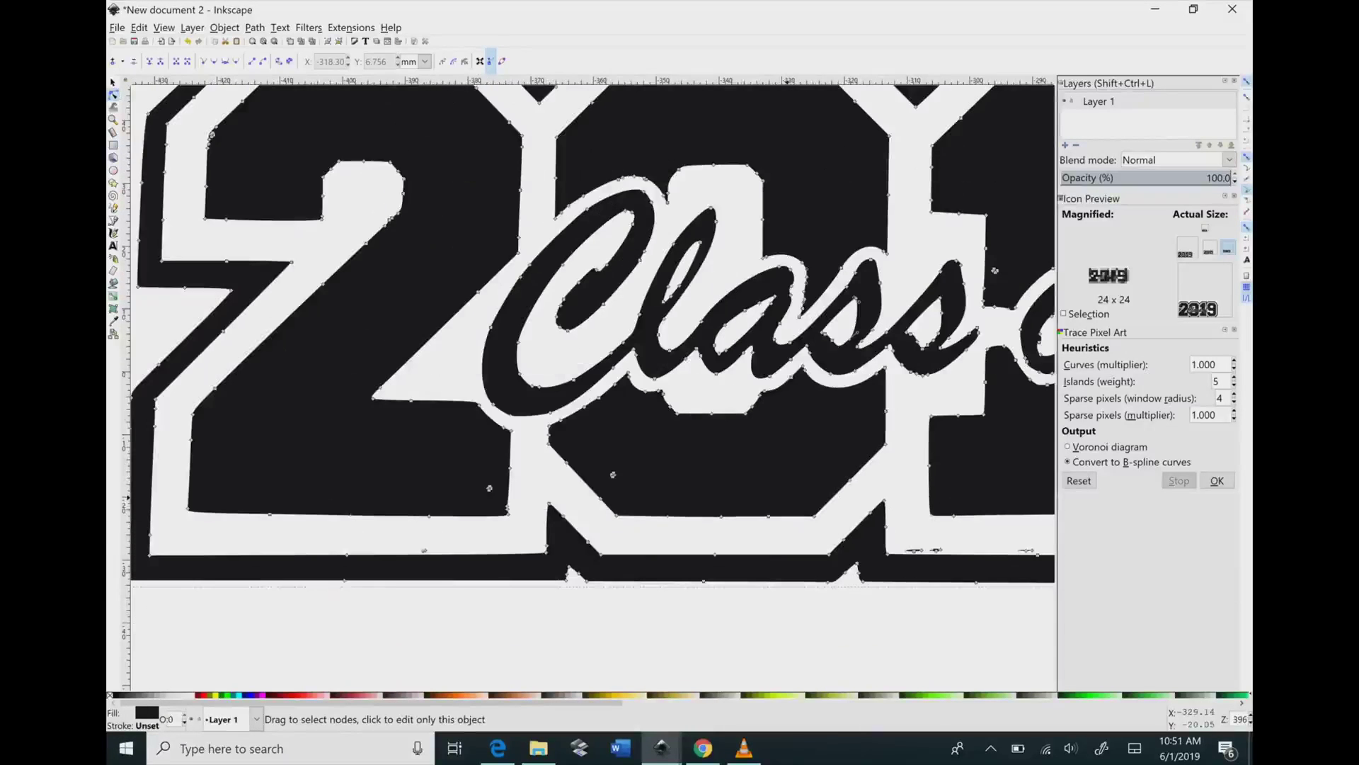
left_click_drag(606, 458, 627, 488)
key("Delete")
Step: Delete the speck near the lower right corner of the black 2 and the black speck in the white outline beneath it
left_click_drag(475, 475, 502, 505)
key("Delete")
scroll(505, 526, "up", 2)
scroll(390, 561, "up", 2)
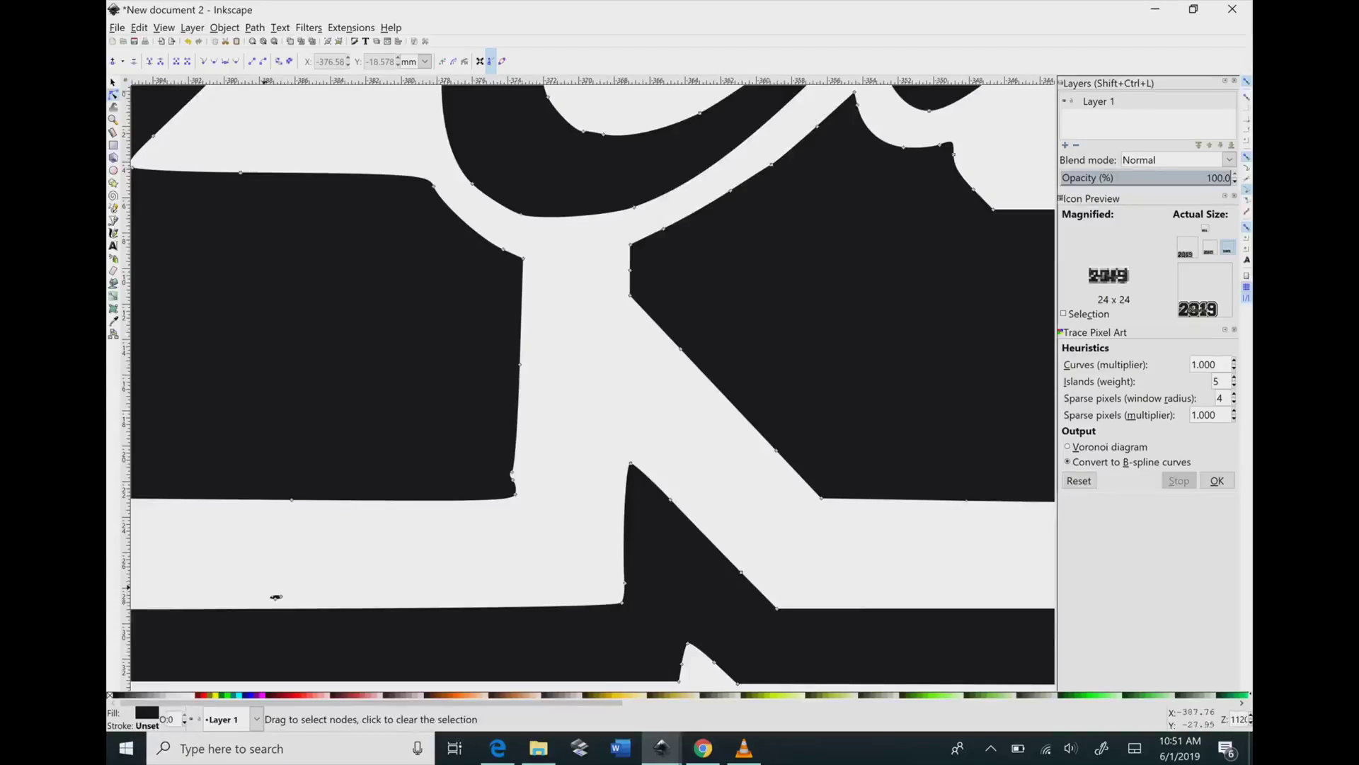
mouse_move(265, 589)
left_mouse_down()
mouse_move(298, 603)
mouse_move(270, 594)
left_mouse_up()
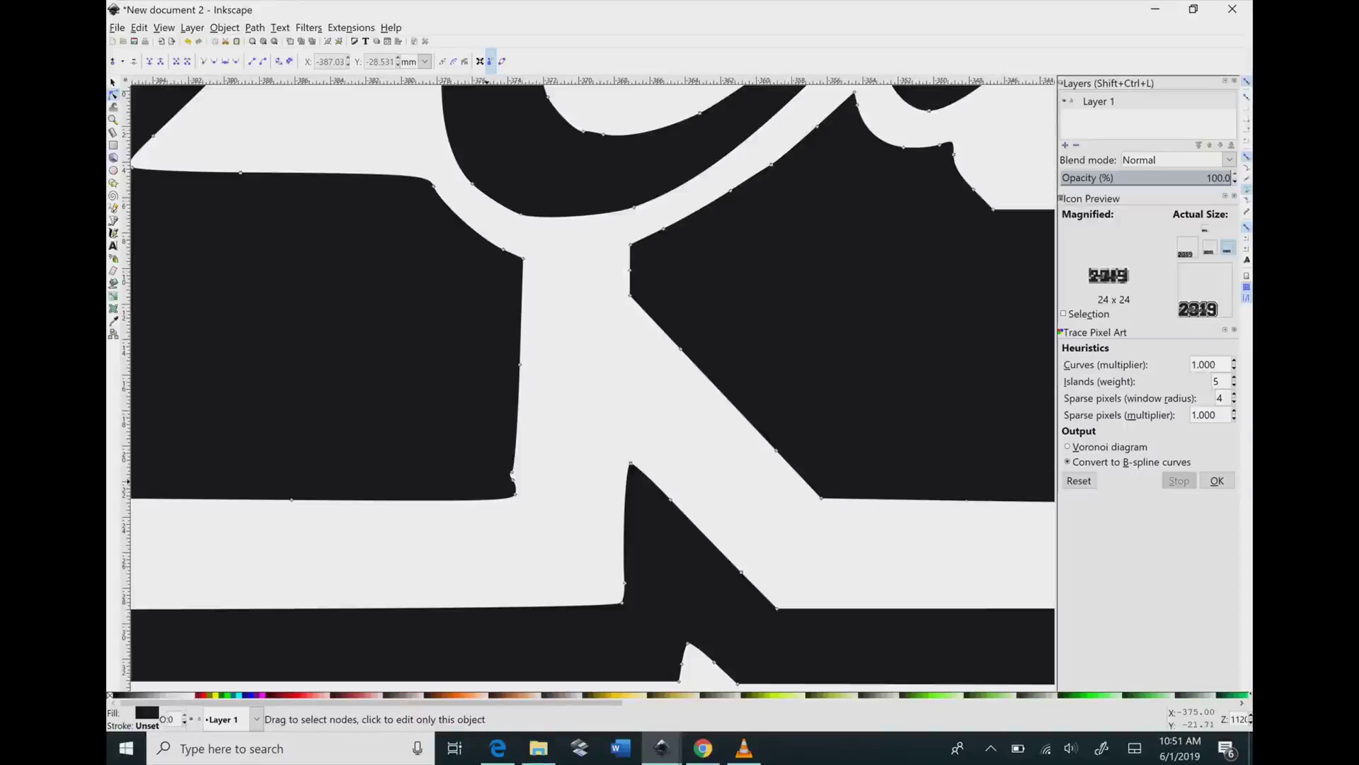
Step: Clean up the lower right corner of the black 2 by deleting the two nodes forming its bump
left_click(511, 469)
key("Delete")
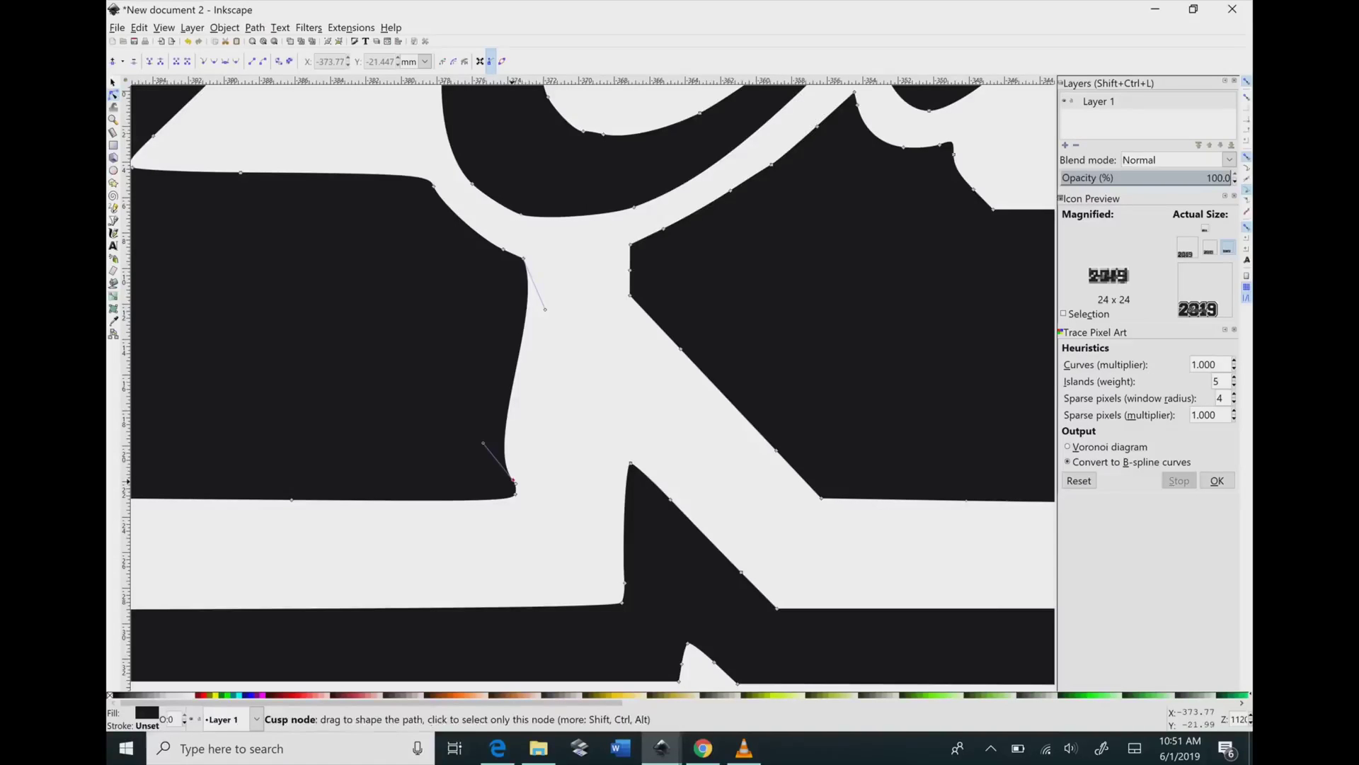
left_click(513, 479)
key("Delete")
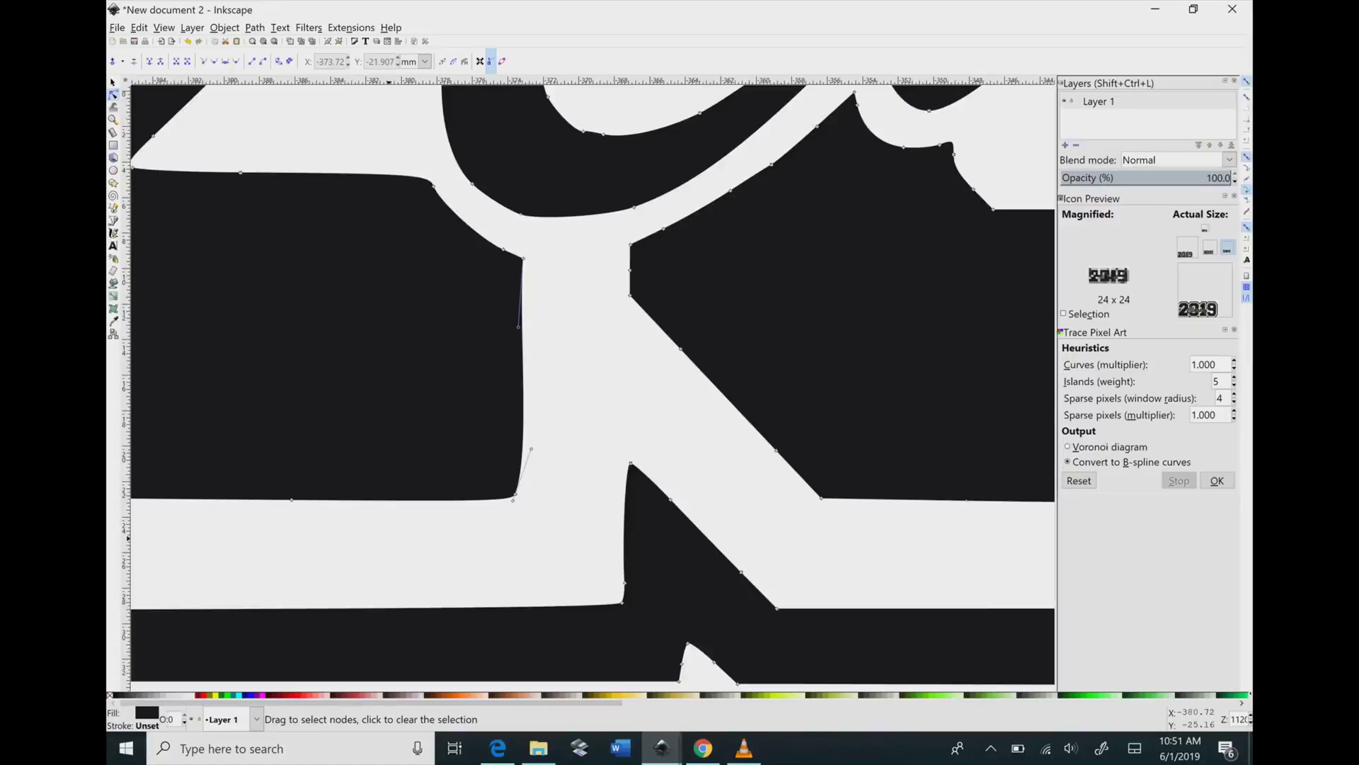
Step: Delete all nodes of the small white speck at the upper left corner of the black 2
scroll(380, 536, "down", 3)
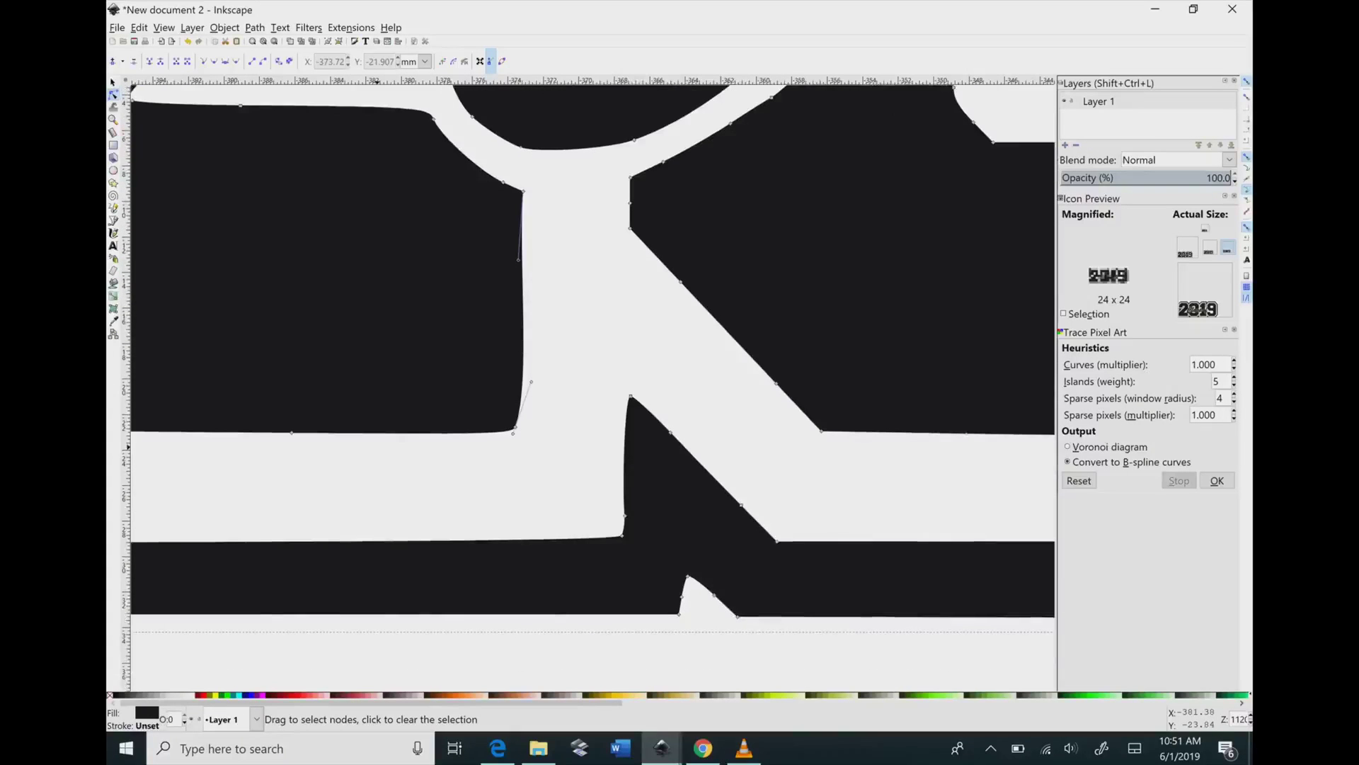
scroll(365, 513, "up", 3)
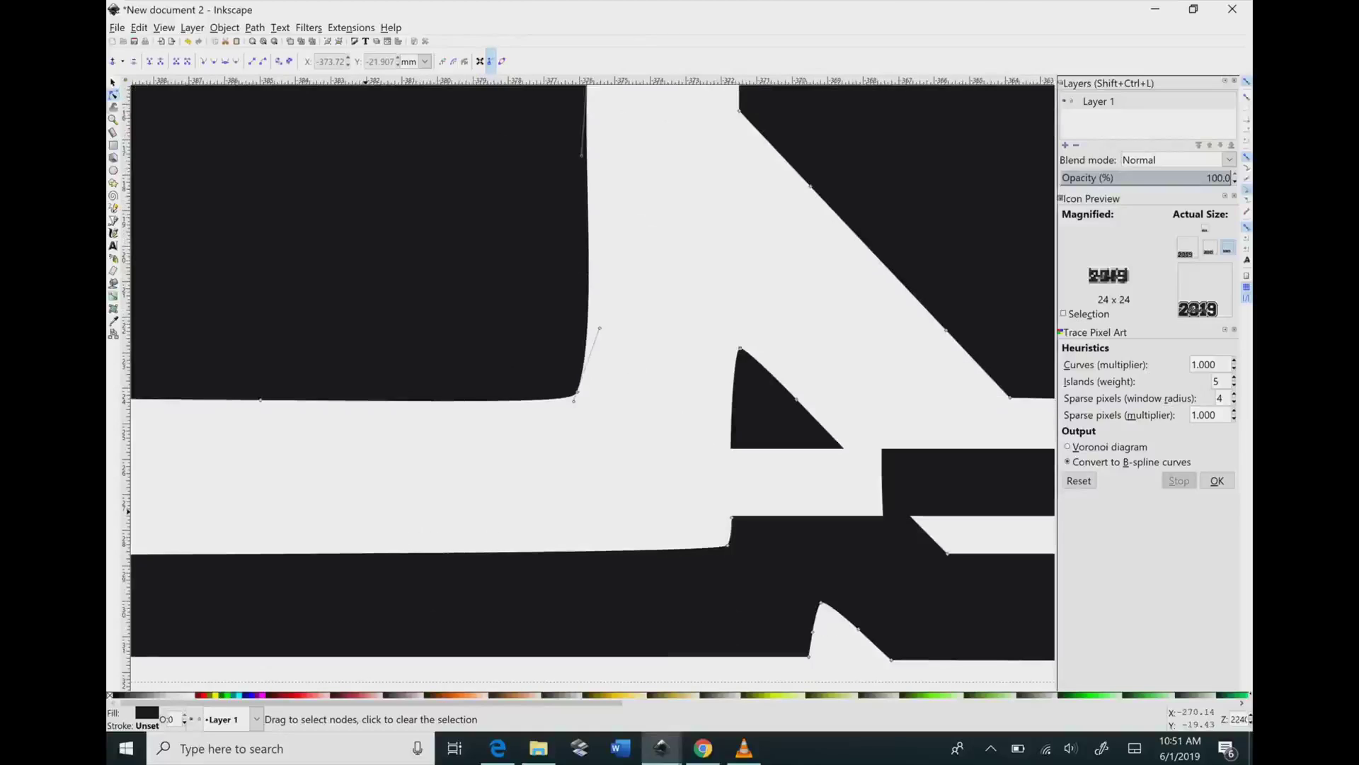
scroll(905, 239, "down", 6)
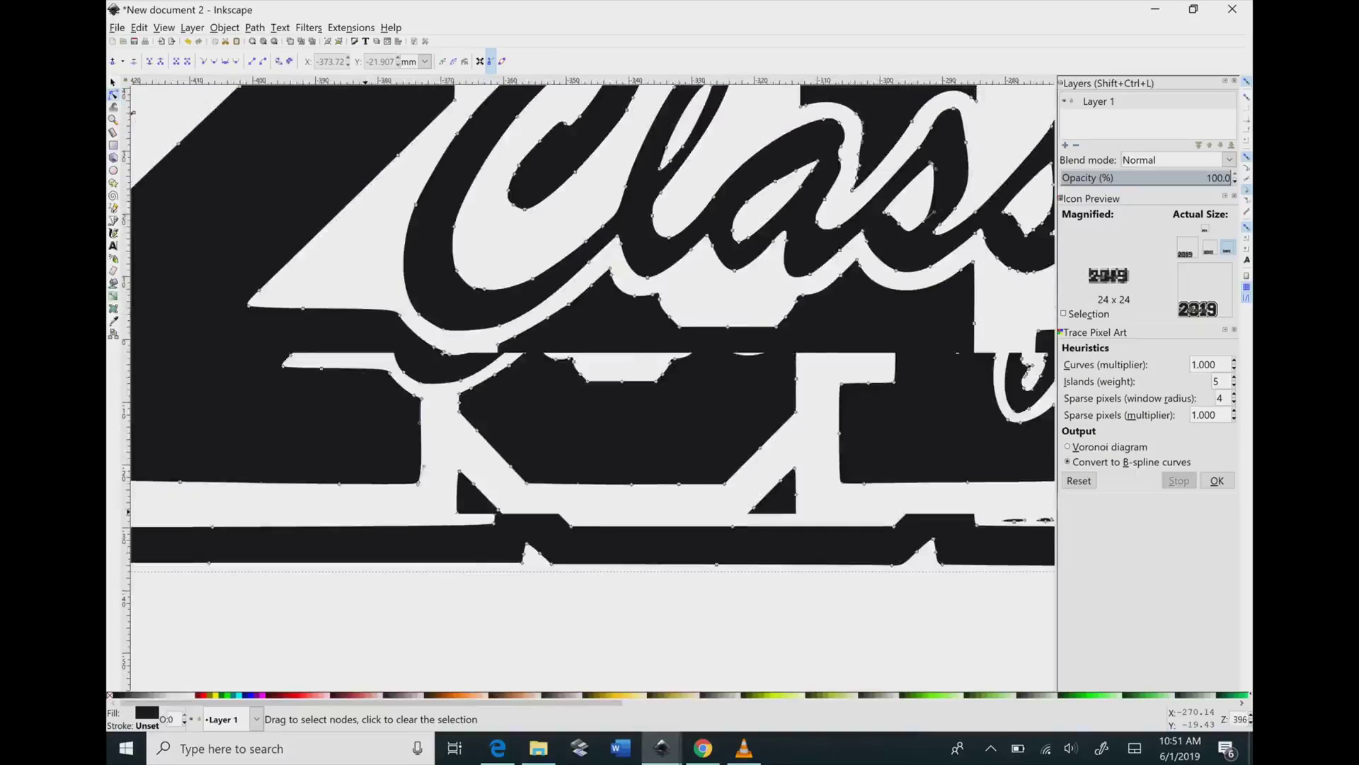
scroll(905, 238, "down", 1)
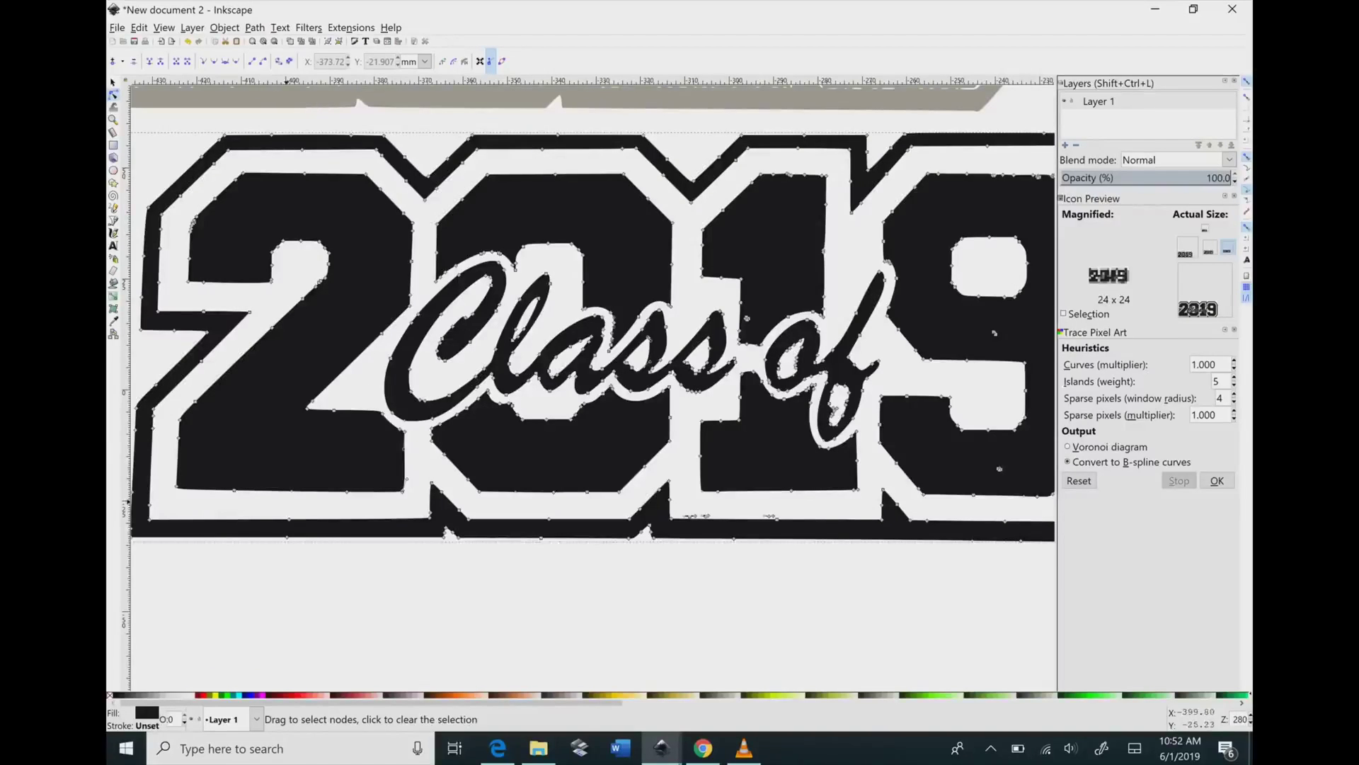
left_click_drag(136, 567, 130, 564)
scroll(361, 505, "left", 1)
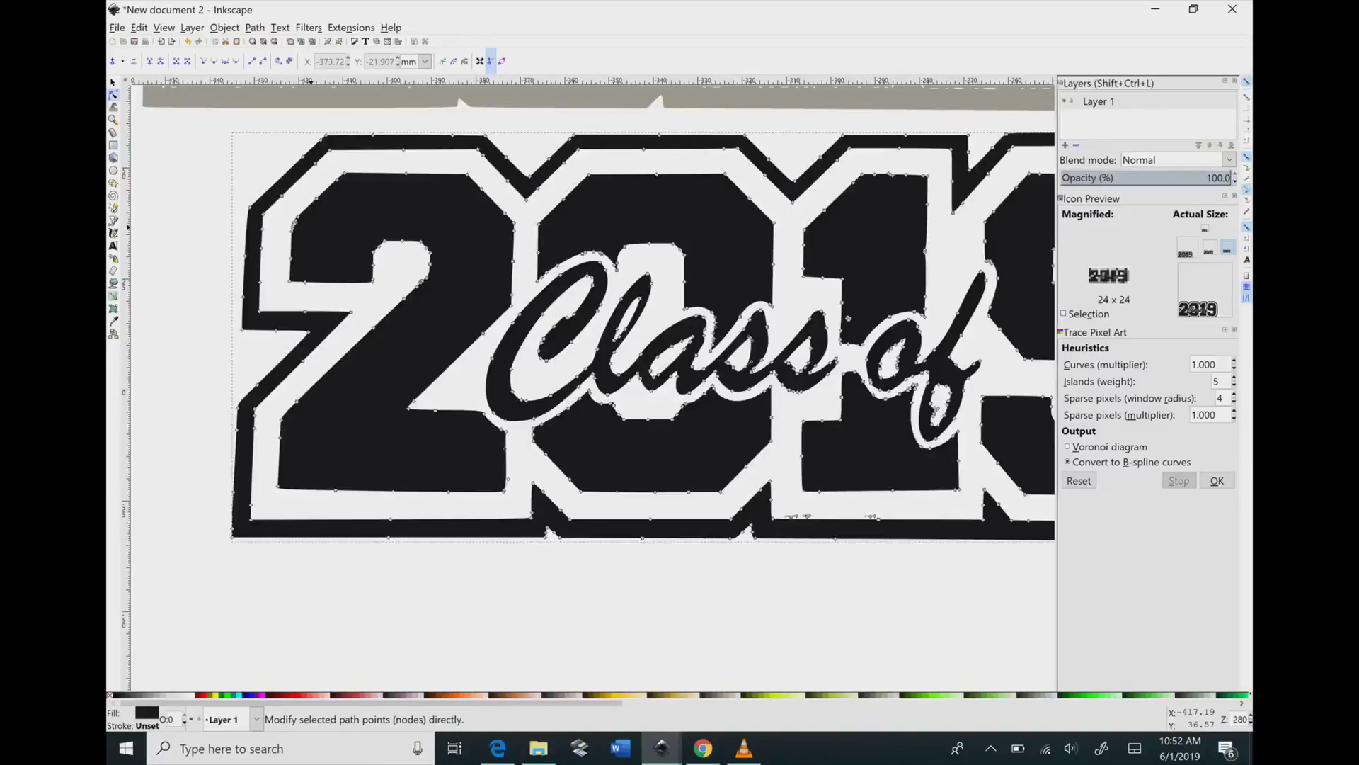
scroll(299, 212, "up", 5, "ctrl")
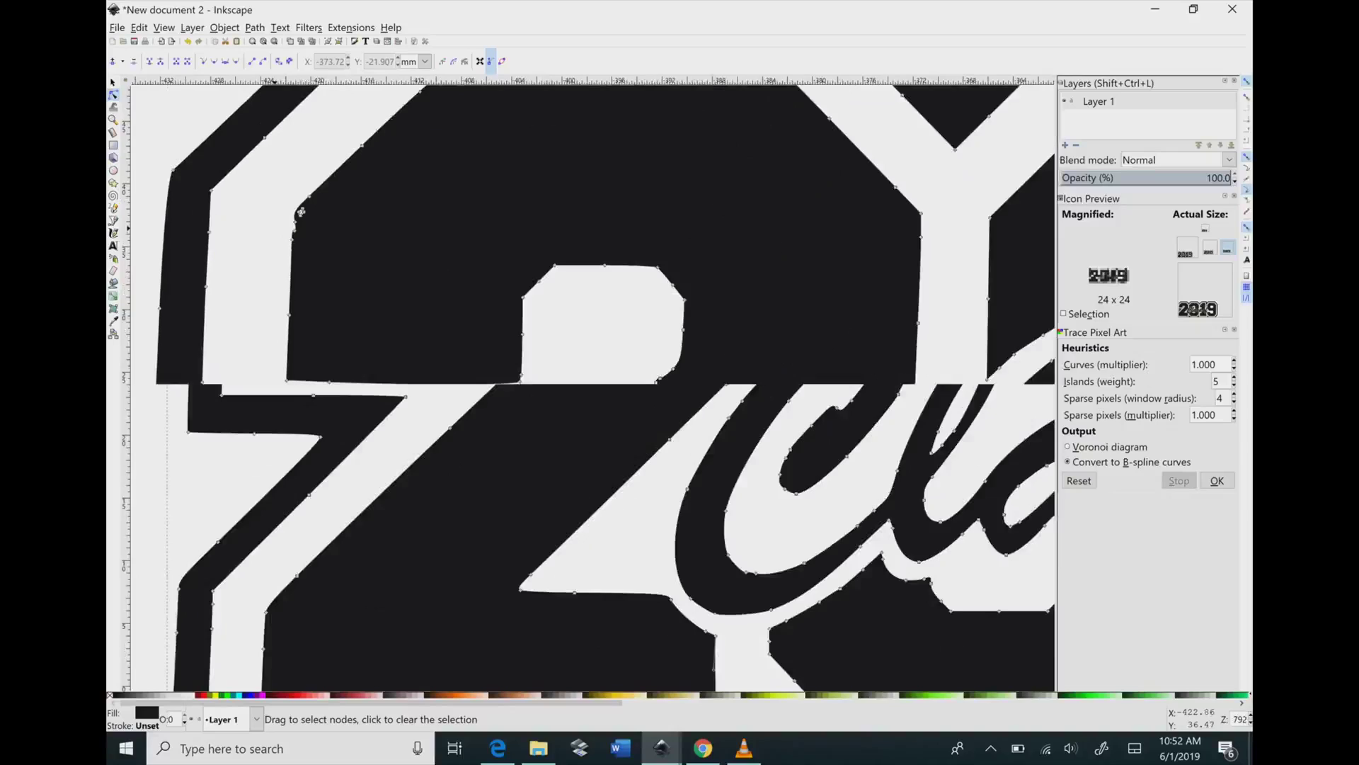
scroll(303, 223, "up", 2, "ctrl")
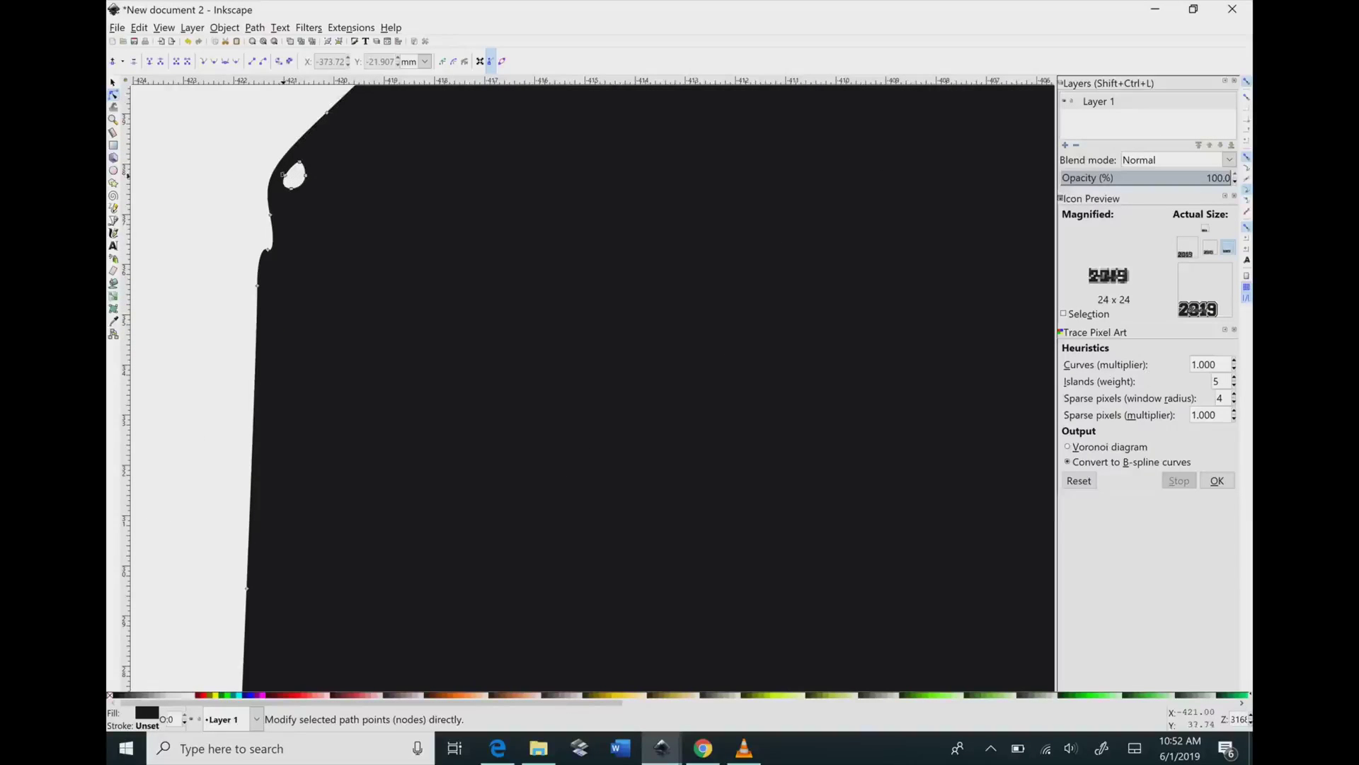
left_click_drag(282, 175, 304, 198)
key("Delete")
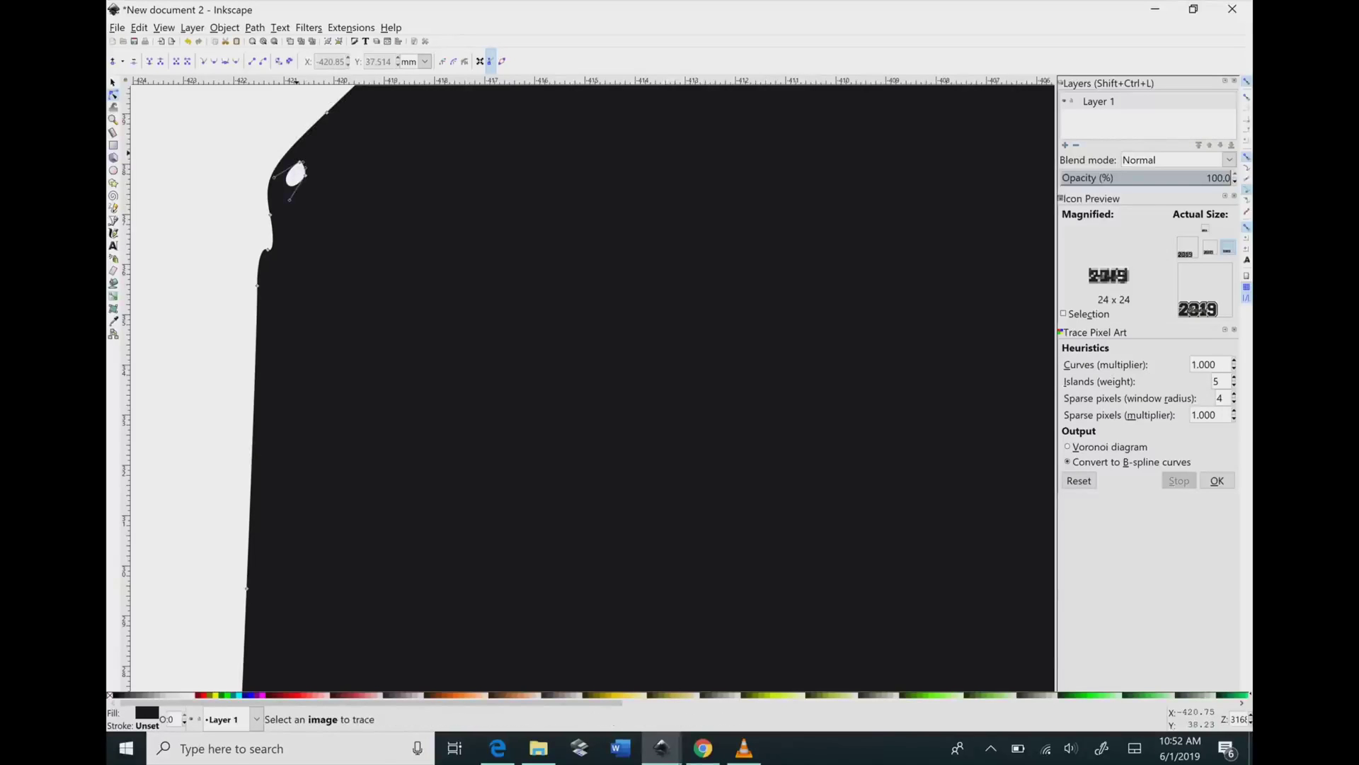
left_click_drag(296, 153, 323, 192)
key("Delete")
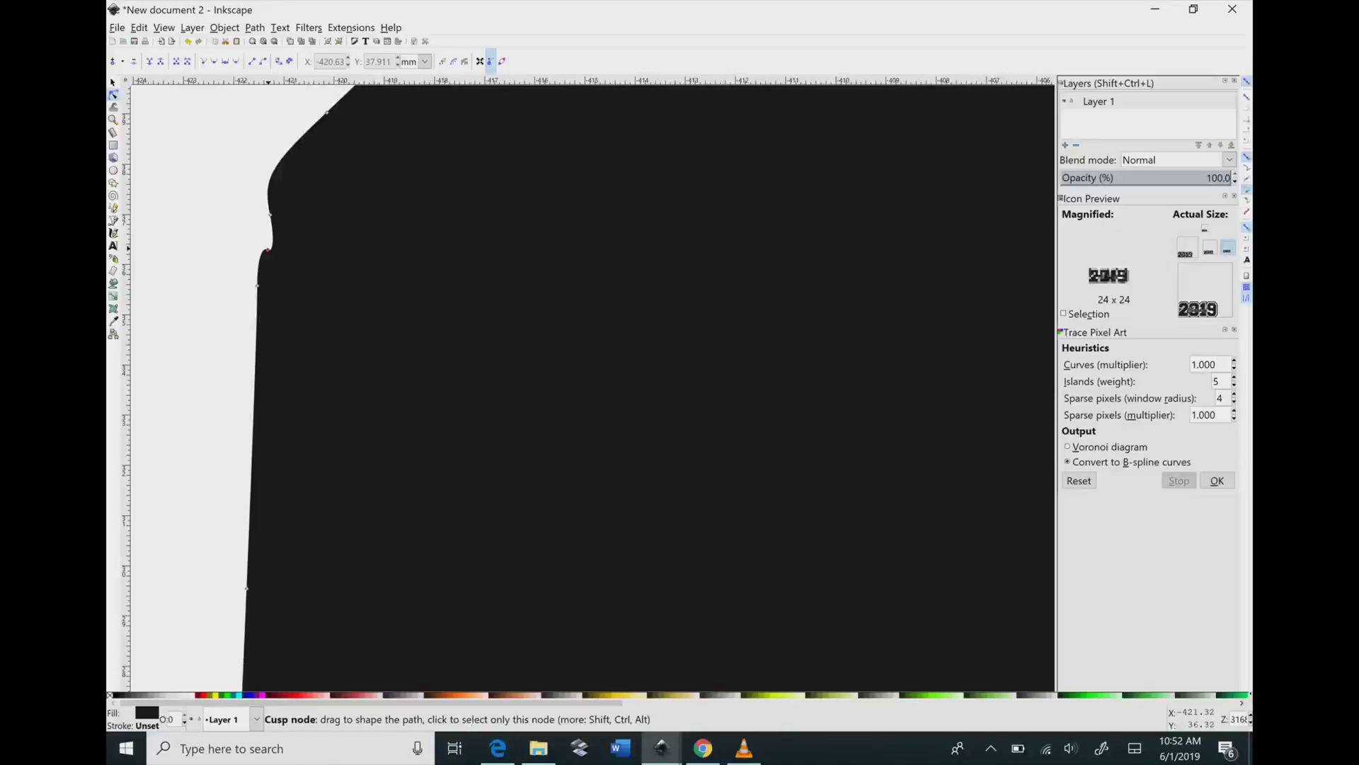
Step: Smooth the upper left corner of the black 2 by deleting the two nodes forming its notch
left_click(268, 250)
key("Delete")
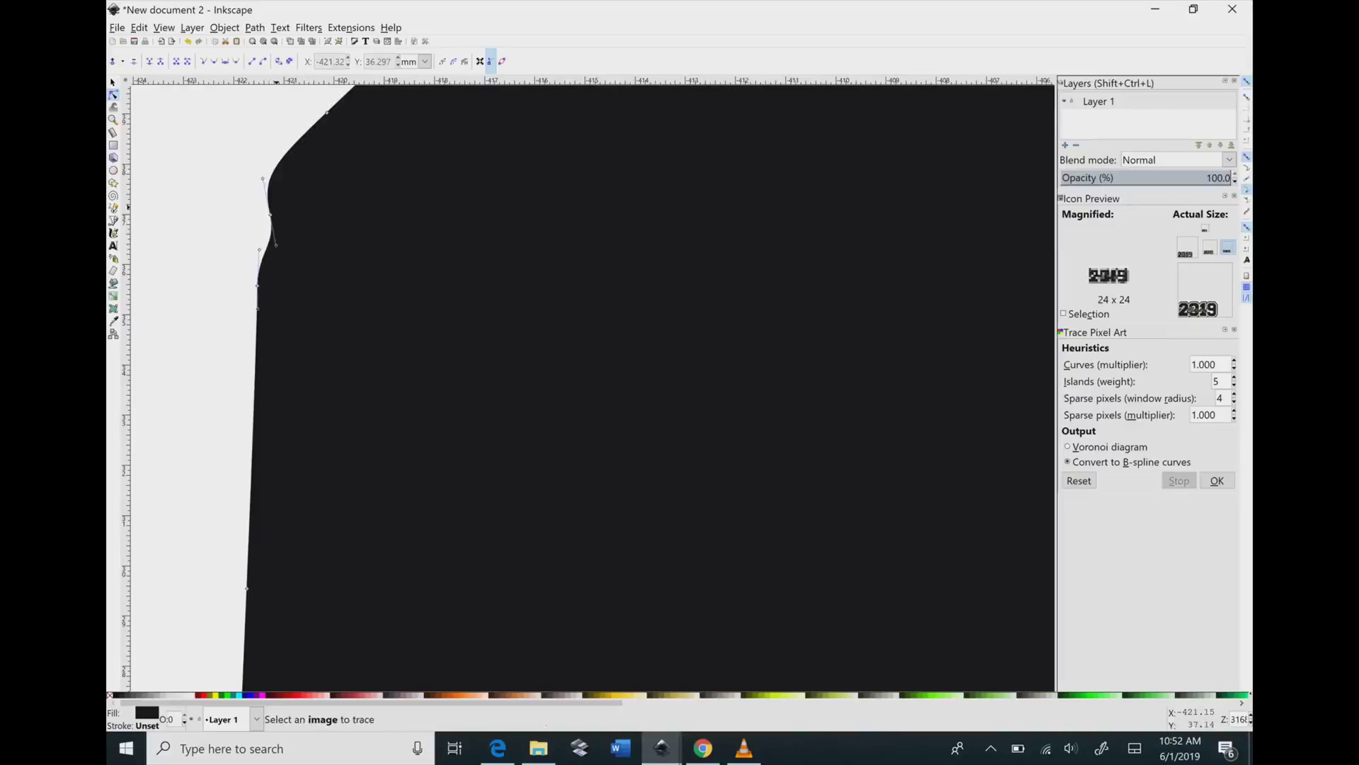
left_click(269, 215)
key("Delete")
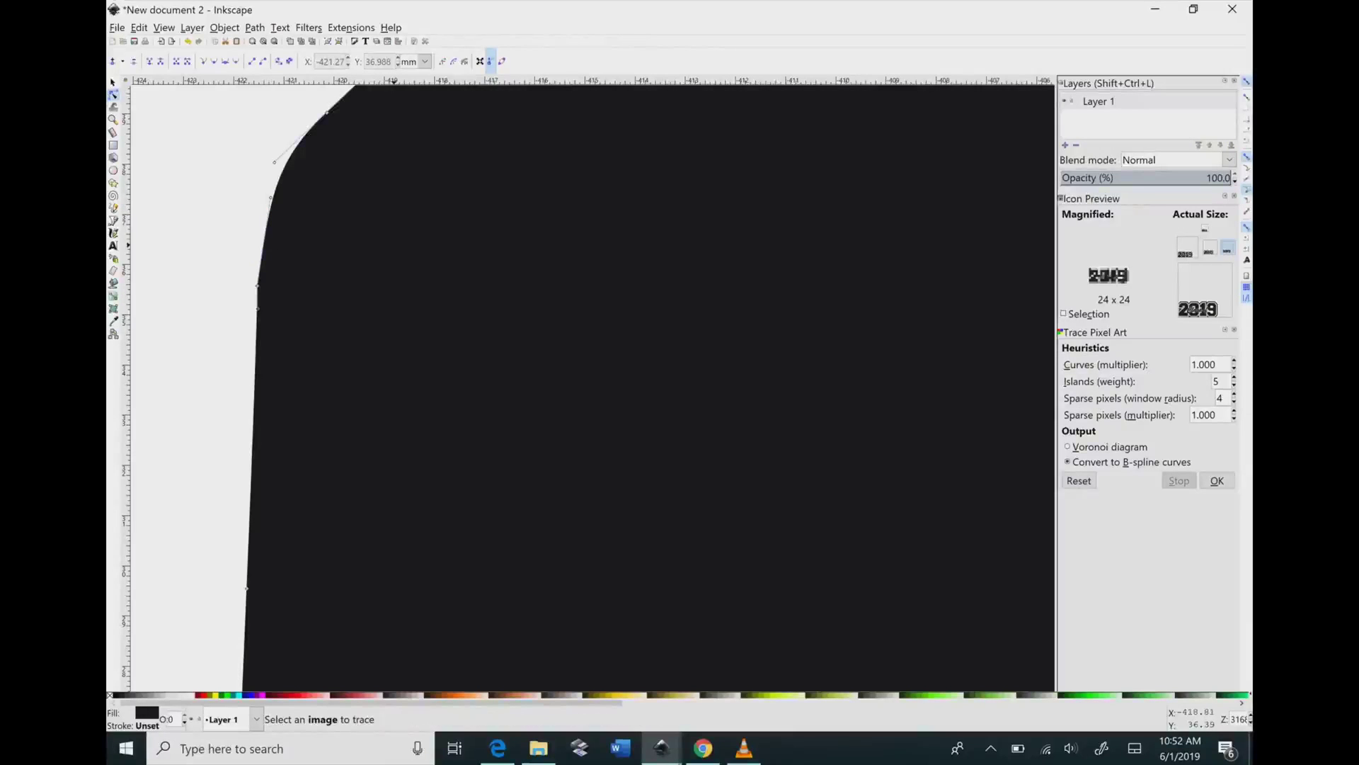
Step: Smooth the inner curve of the black 2's hook by deleting the bump nodes where it meets the diagonal
scroll(394, 245, "up", 1)
scroll(395, 245, "down", 3)
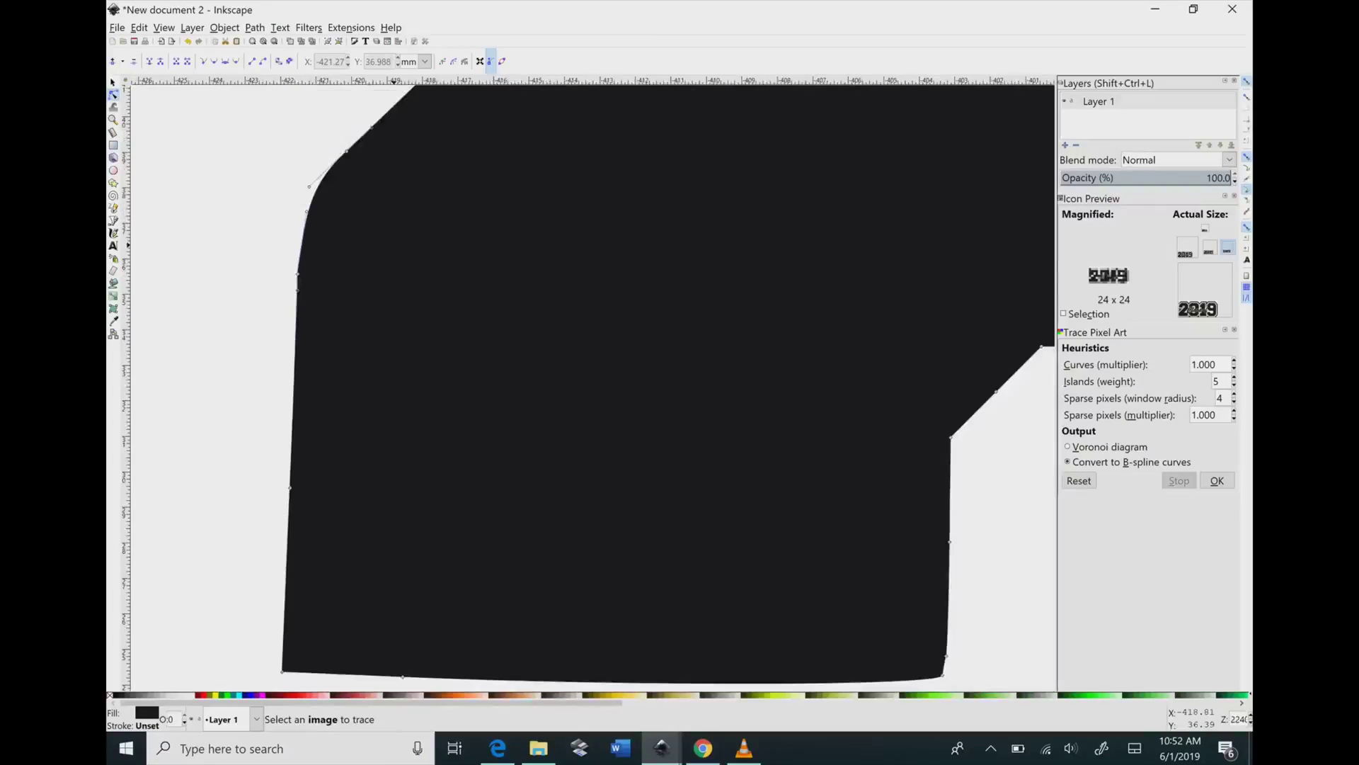
scroll(405, 248, "down", 1)
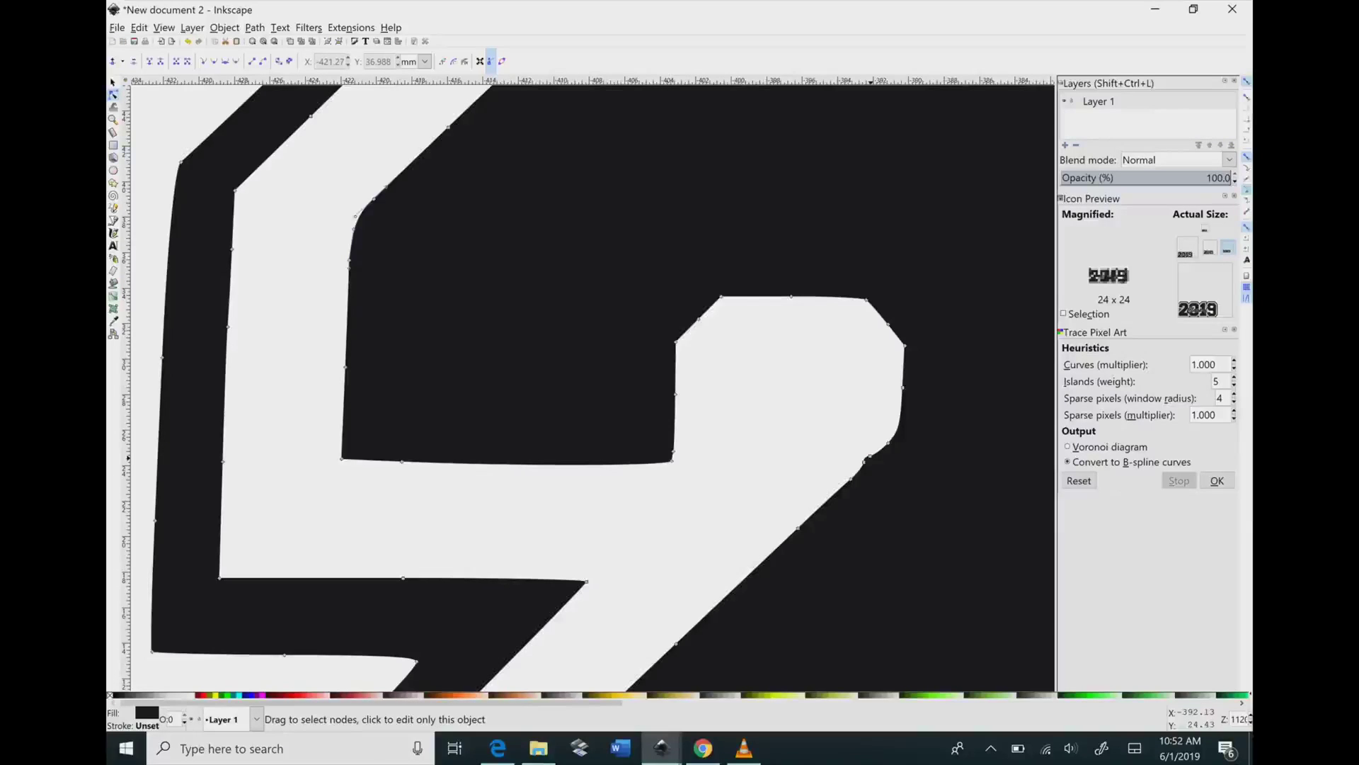
left_click(870, 456)
key("Escape")
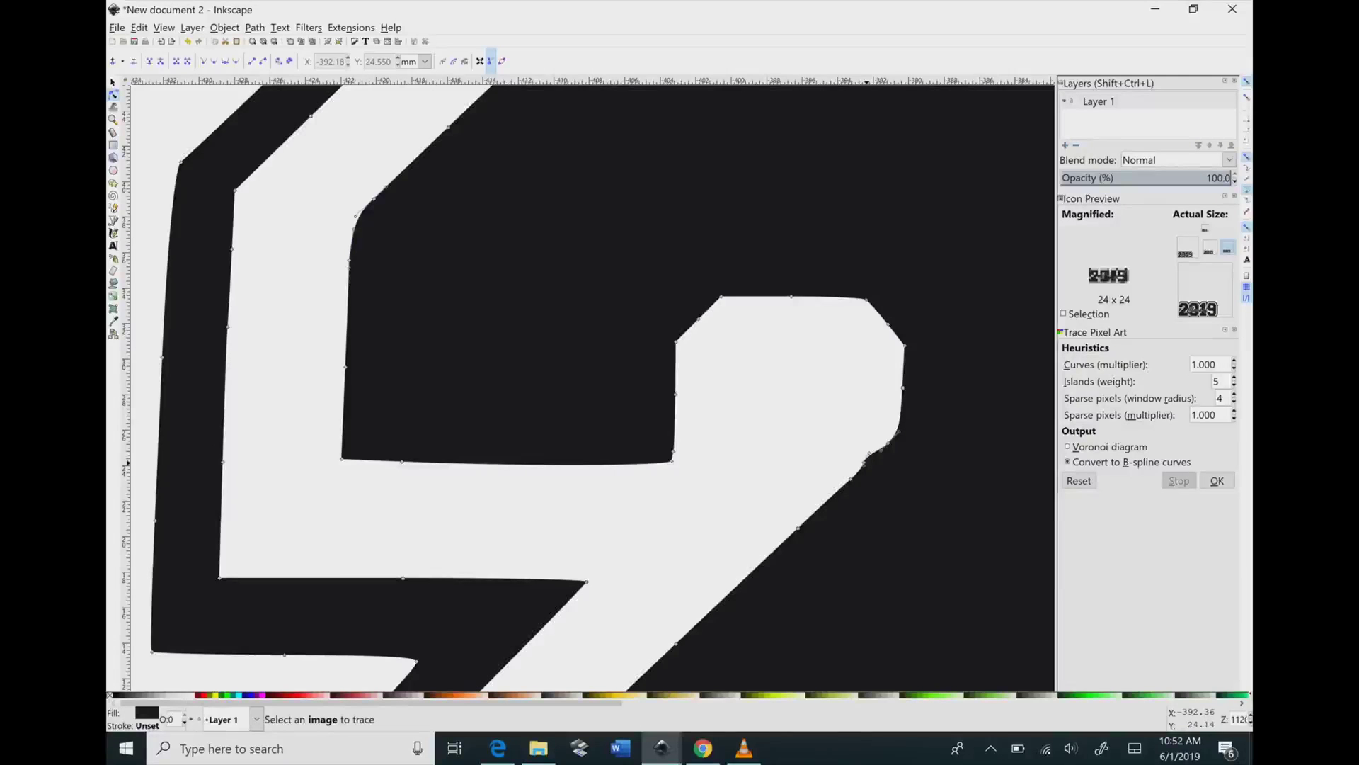
left_click(864, 462)
key("Delete")
Step: Delete the nodes of the white speck in the black 1's stem, just above the script lettering
scroll(870, 470, "up", 1)
scroll(871, 470, "down", 3)
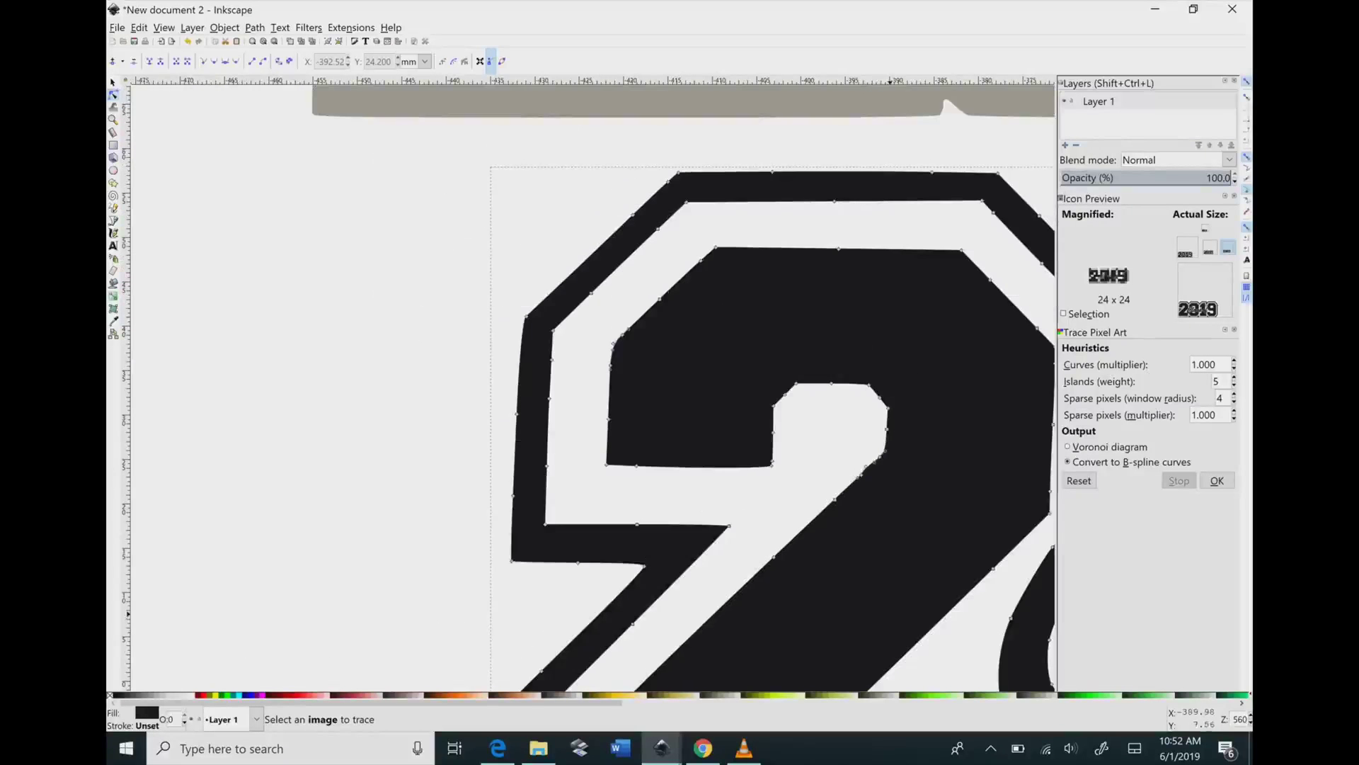
left_click_drag(1024, 649, 944, 568)
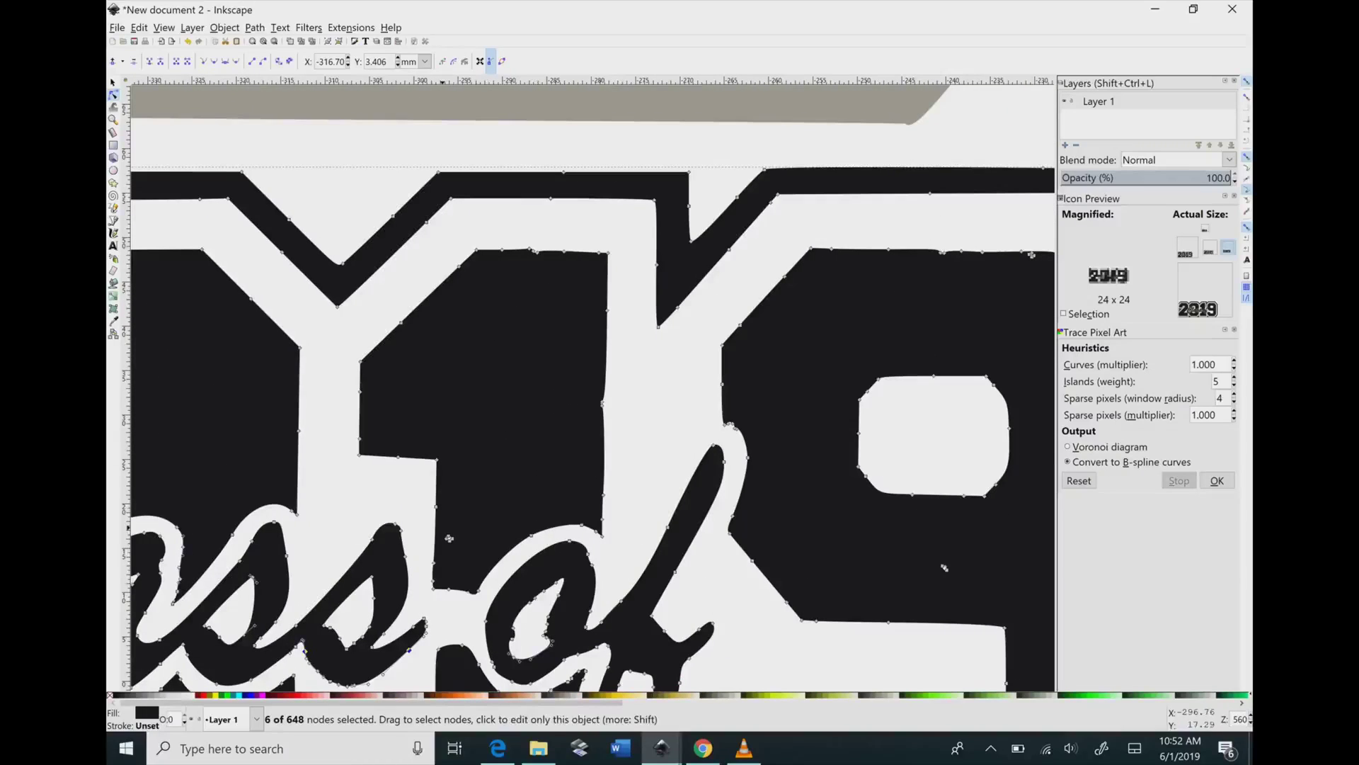
left_click_drag(442, 527, 454, 551)
key("Delete")
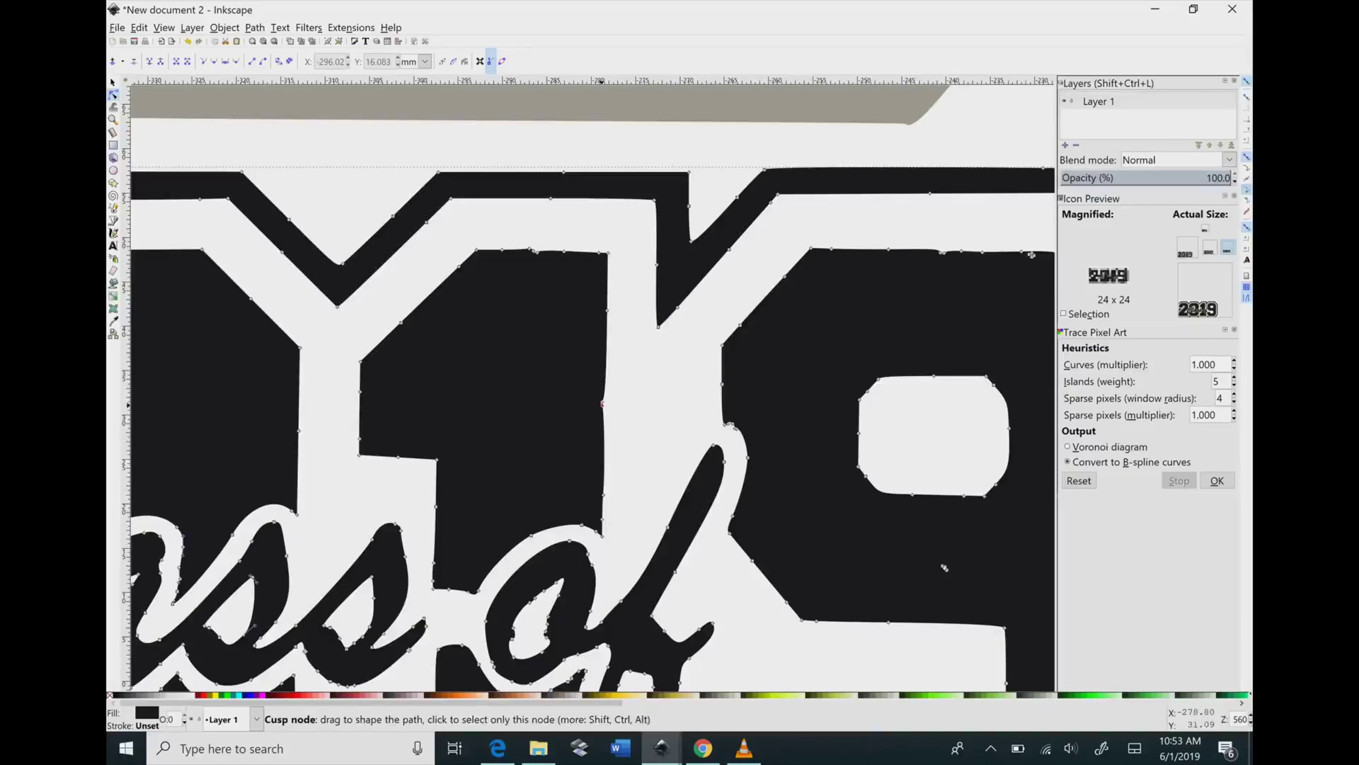
Step: Straighten the right edge of the black 1's stem by removing the stray nodes at its bump
left_click(603, 404)
key("Delete")
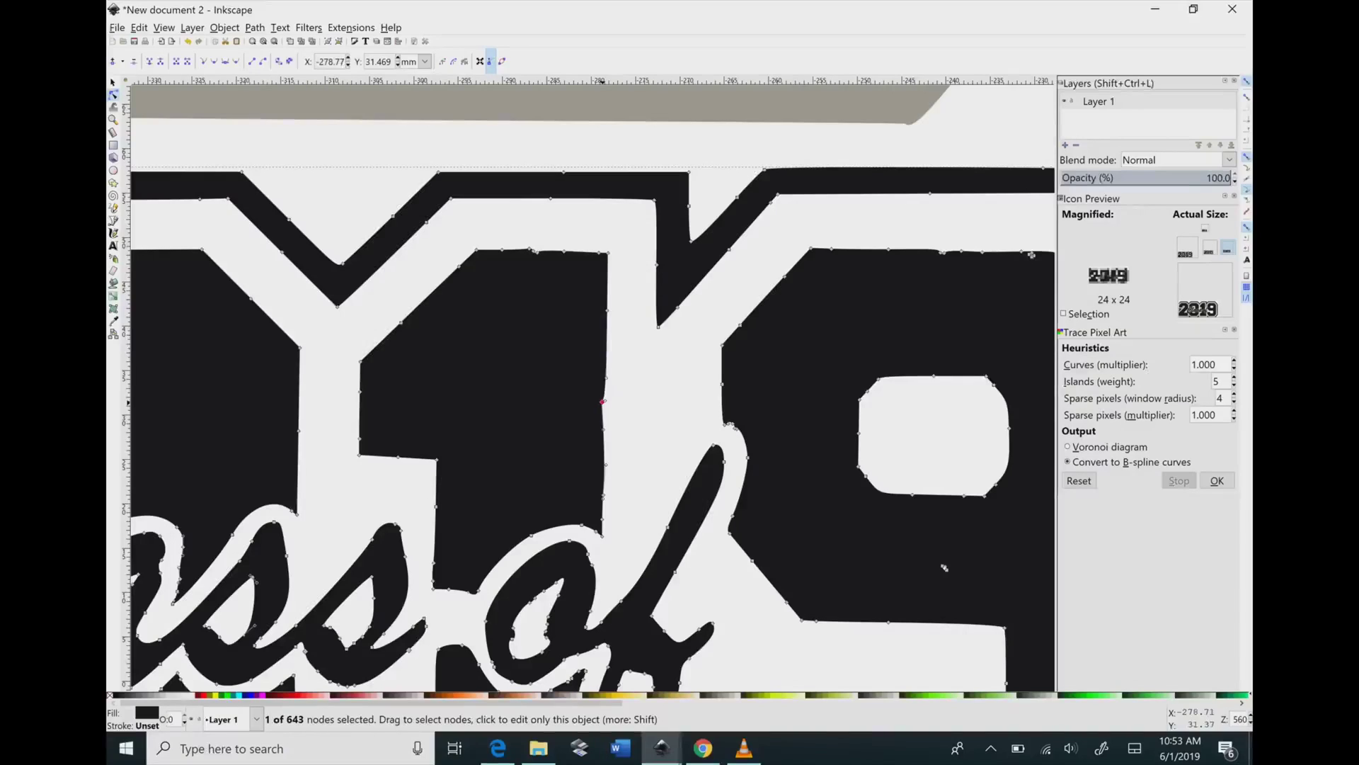
left_click_drag(603, 401, 602, 397)
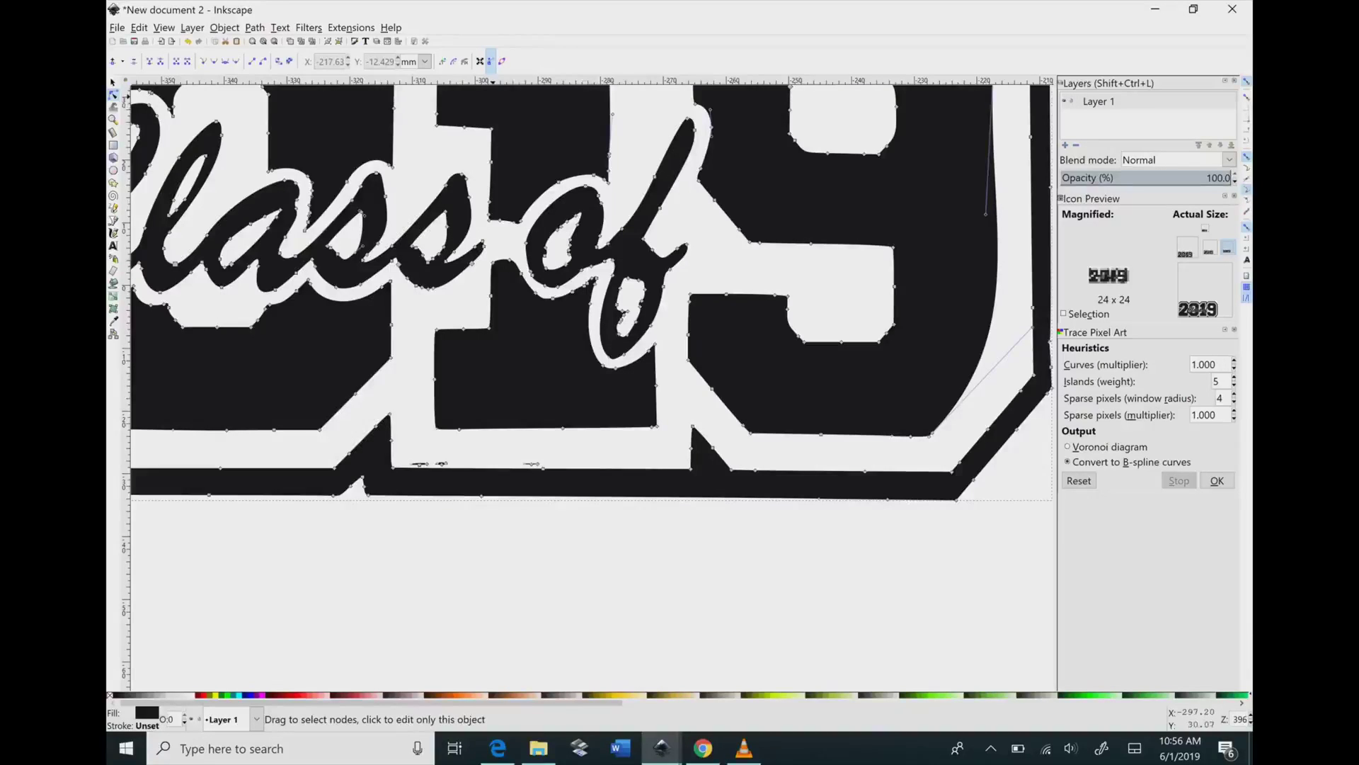
Step: Undo the last node deletion on the lower right corner of the black 9
key("alt+e")
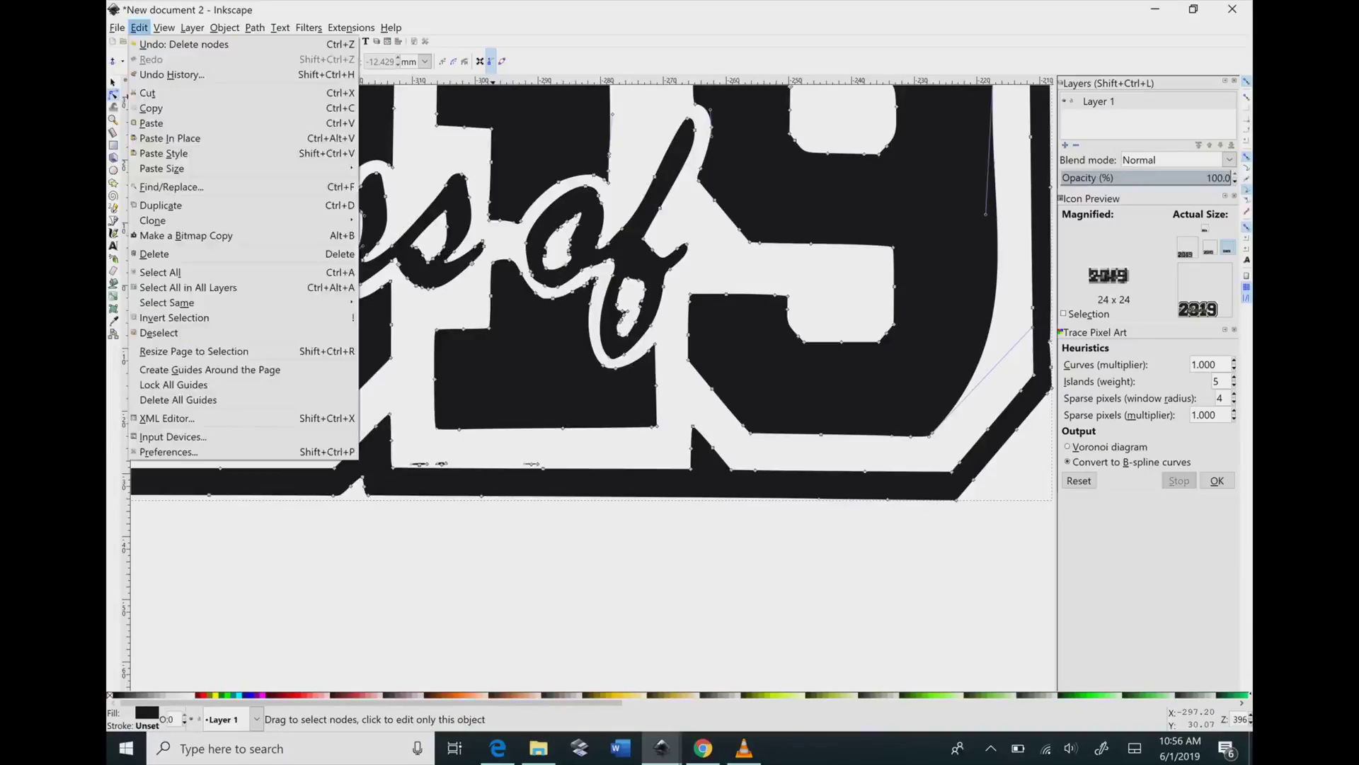
key("Escape")
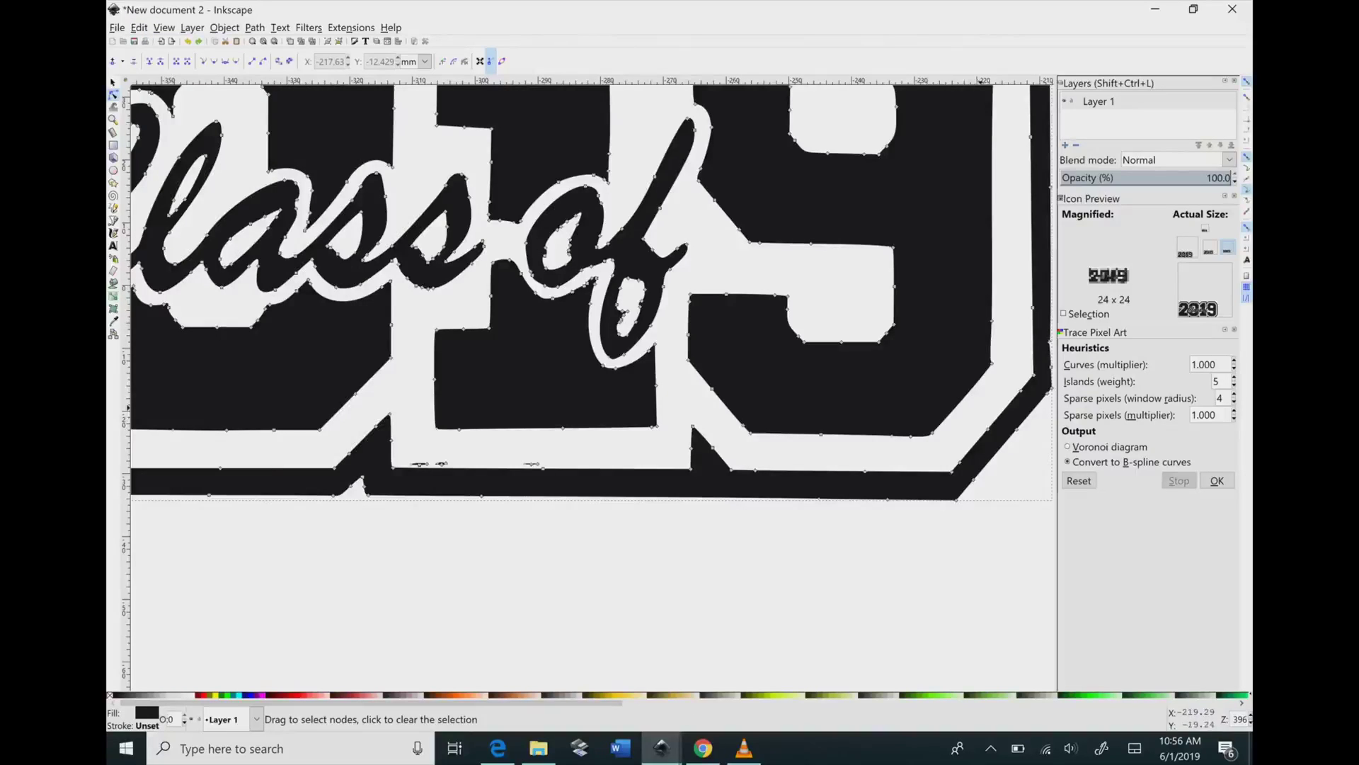
Step: Delete the nodes of the white specks just above the lower opening of the 0 in the gray layer
scroll(591, 325, "up", 3)
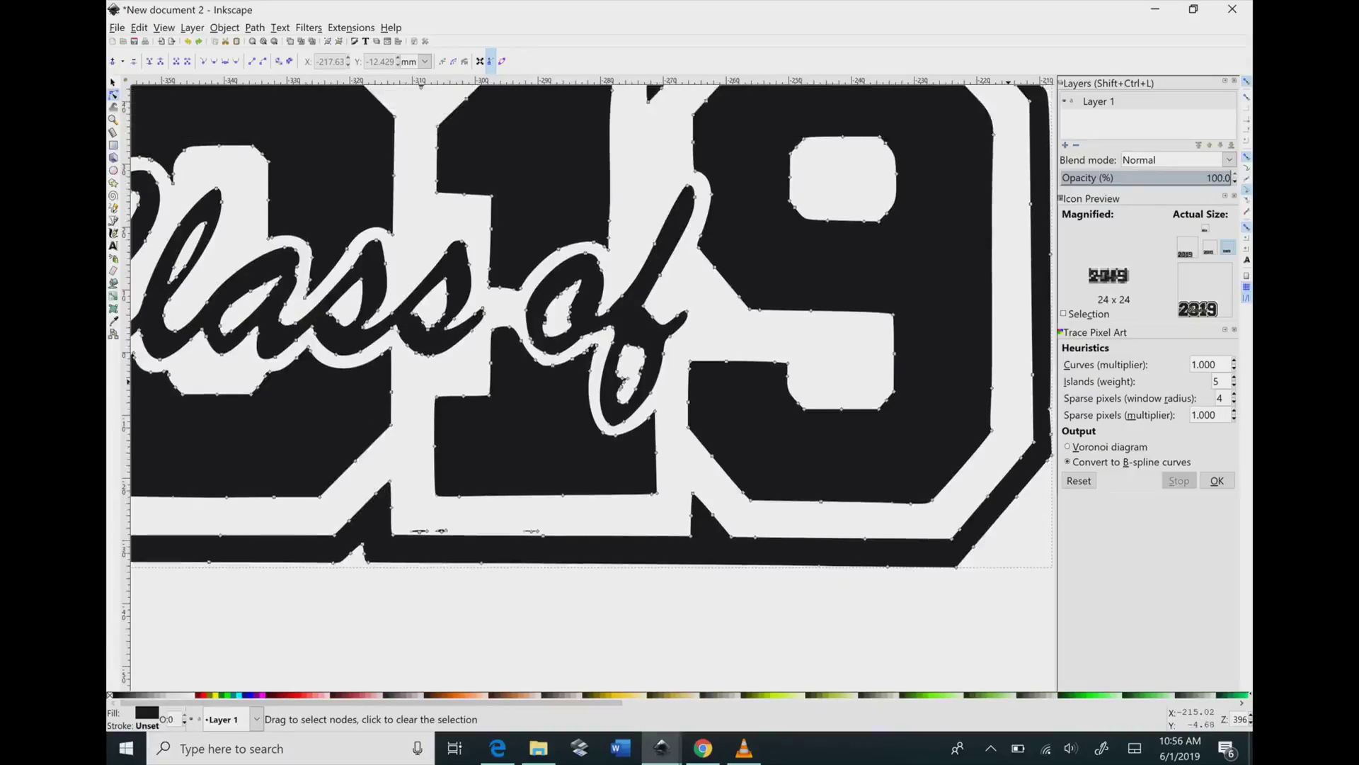
scroll(589, 384, "up", 3)
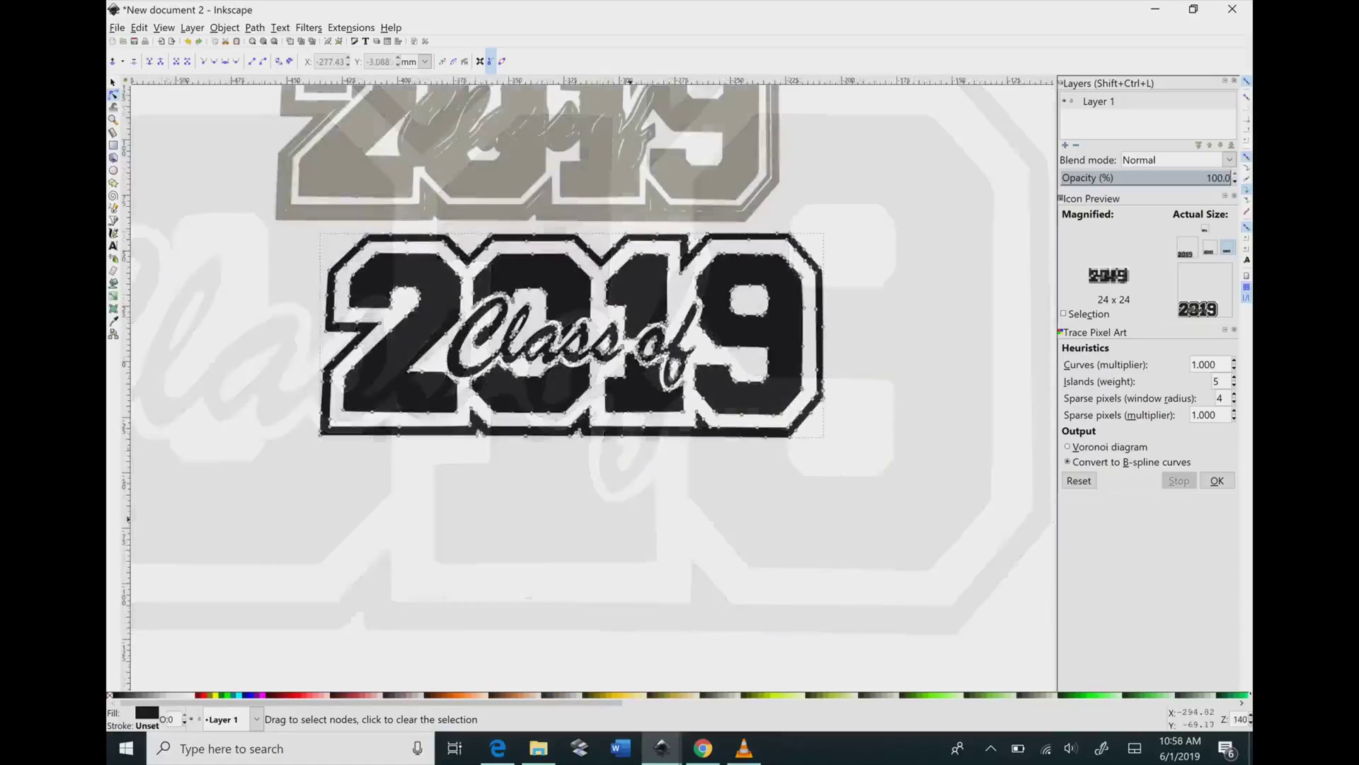
scroll(550, 425, "up", 10)
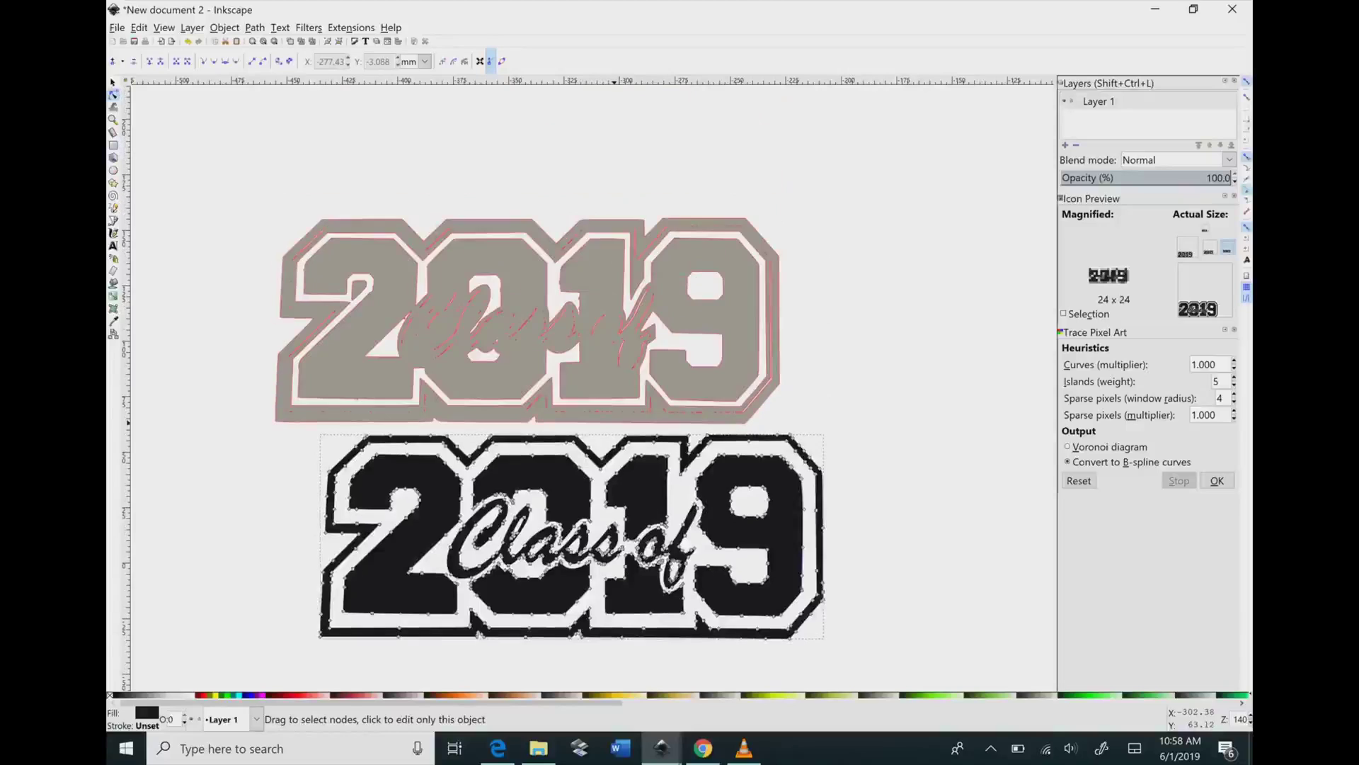
scroll(499, 414, "up", 5)
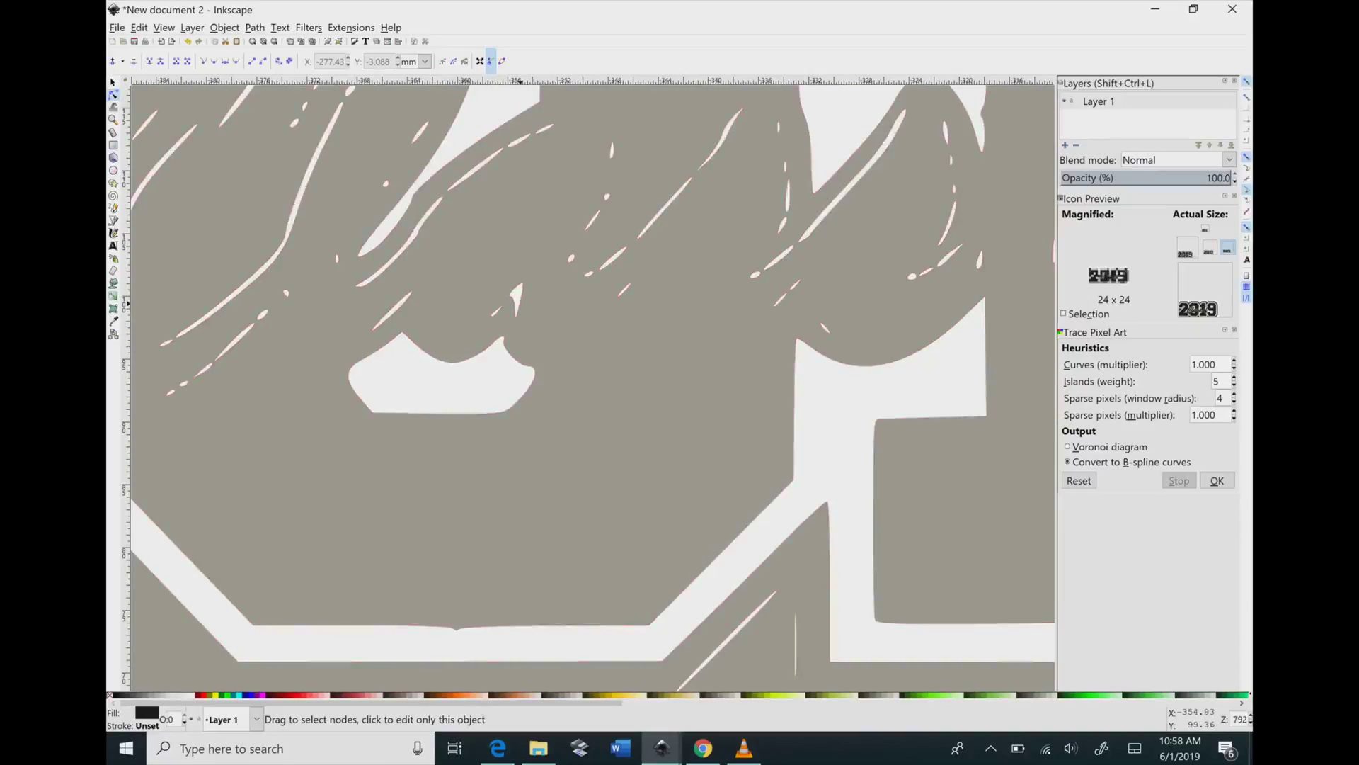
left_click(483, 274)
left_click_drag(488, 273, 563, 334)
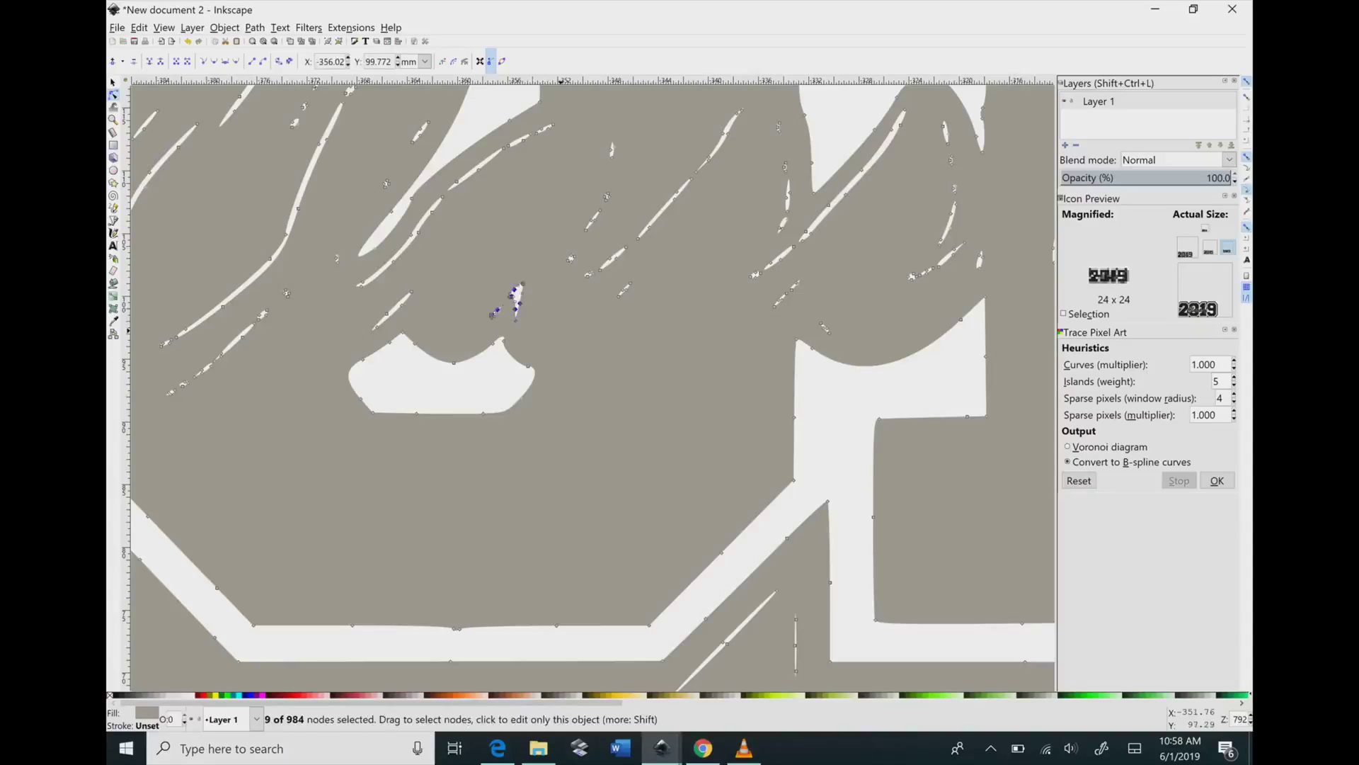
key("Delete")
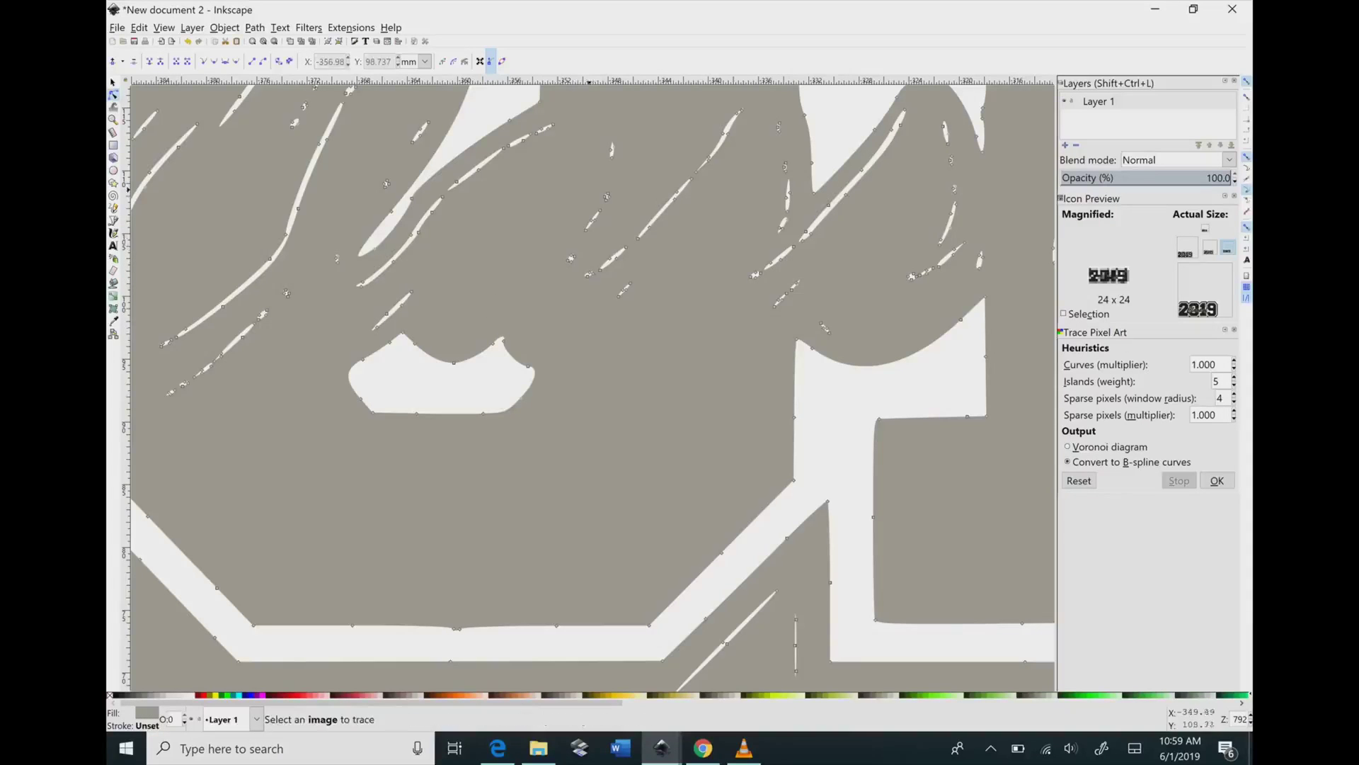
Step: Delete the nodes of the white specks and slivers in the gray area just right of the 0's lower opening
left_click_drag(592, 131, 658, 315)
key("Delete")
left_click_drag(543, 182, 708, 301)
key("Delete")
Step: Delete the nodes of the white specks and broken slivers in the script band between the 0 and the white outline beside the 1
scroll(592, 390, "up", 1)
scroll(591, 389, "up", 2)
left_click_drag(688, 183, 790, 366)
key("Escape")
mouse_move(708, 346)
left_mouse_down()
mouse_move(773, 397)
mouse_move(854, 428)
mouse_move(843, 441)
left_mouse_up()
key("Delete")
key("Escape")
key("Delete")
left_click_drag(770, 308, 992, 385)
key("Delete")
Step: Delete the nodes of the small white specks beneath the arch of the white outline beside the 1
scroll(993, 384, "up", 3)
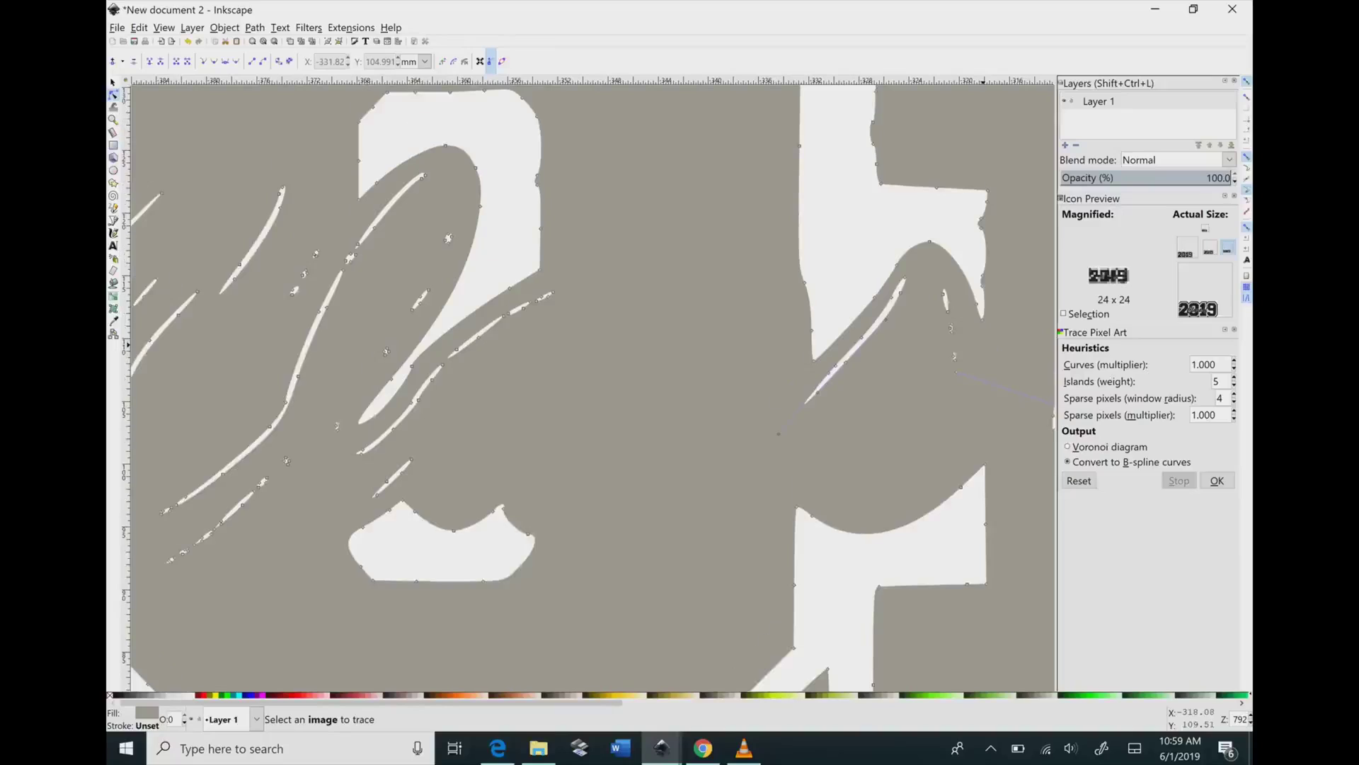
left_click_drag(933, 289, 965, 385)
key("Delete")
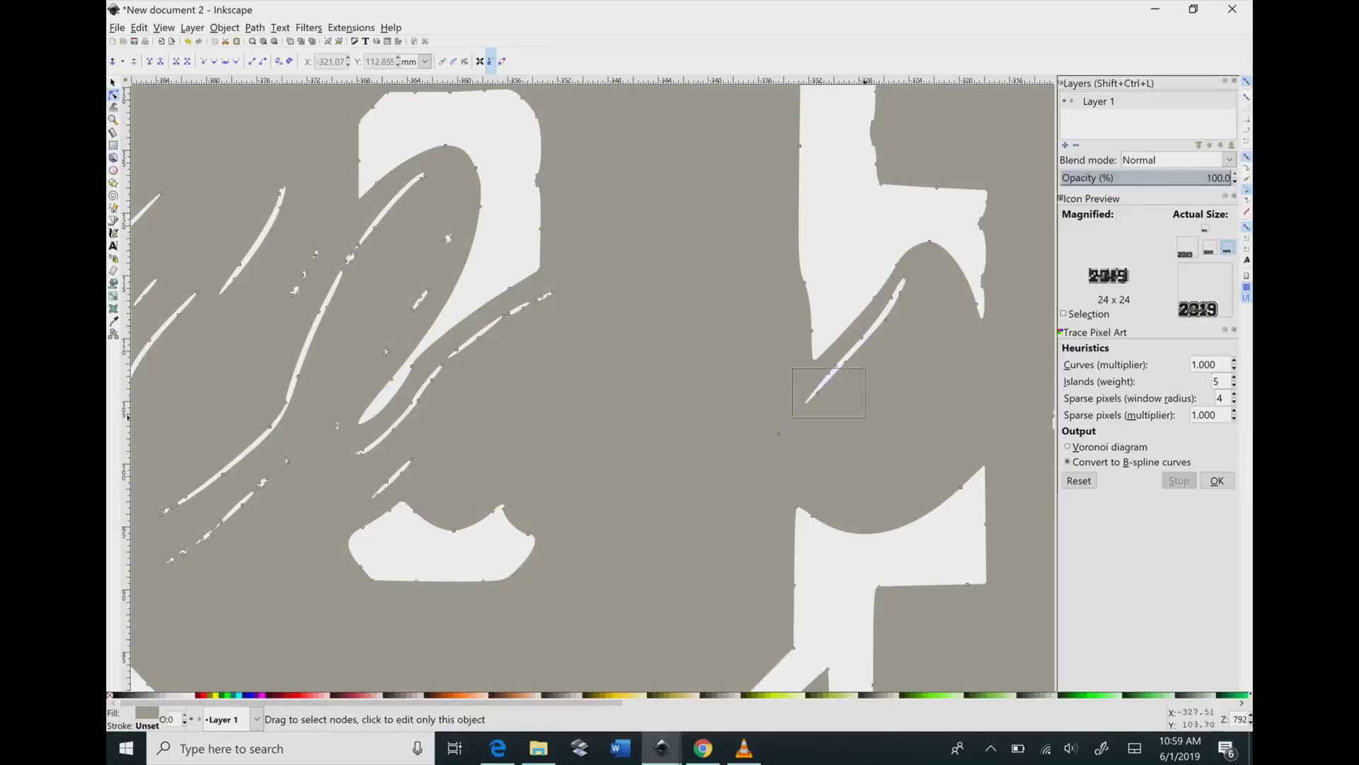
Step: Remove the diagonal white sliver running alongside the pointed end of the white outline beside the 1, including its leftover nodes
left_click(828, 373)
key("Delete")
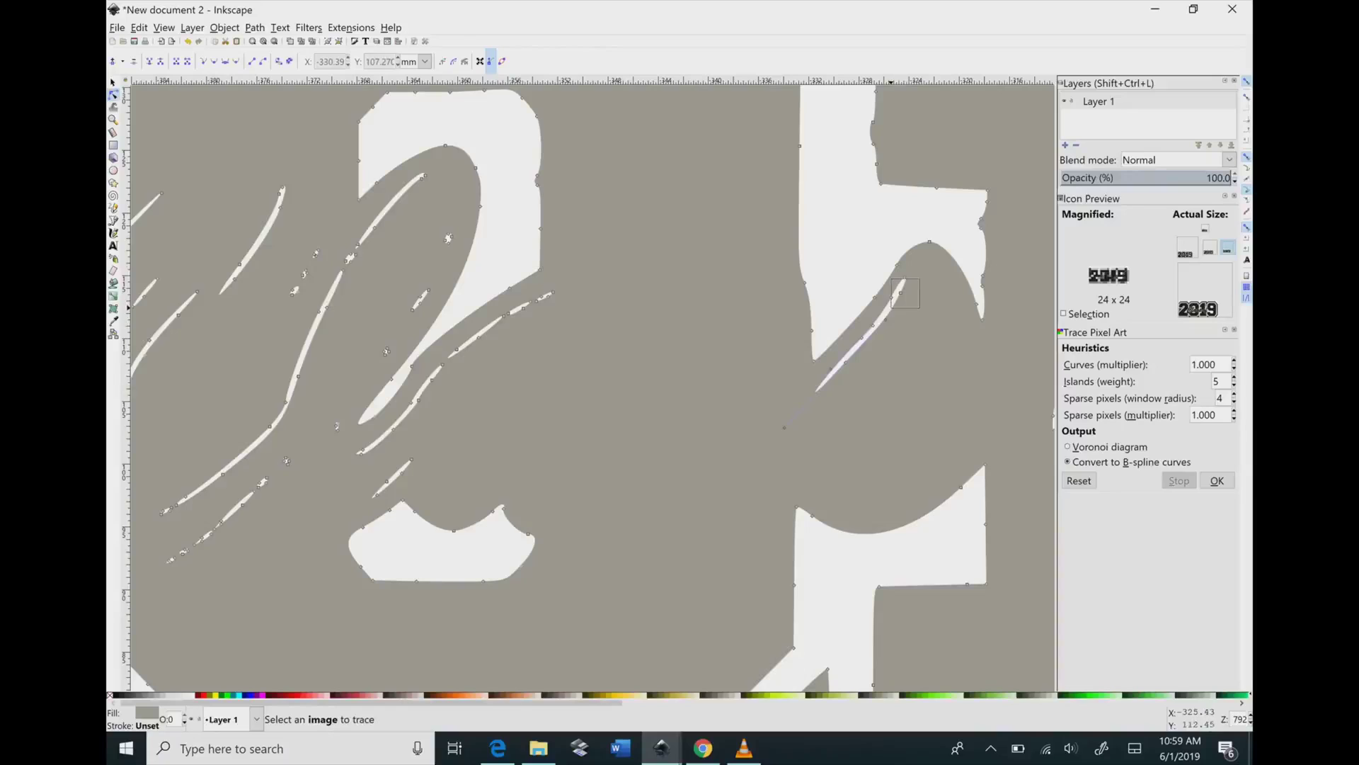
left_click_drag(901, 291, 904, 281)
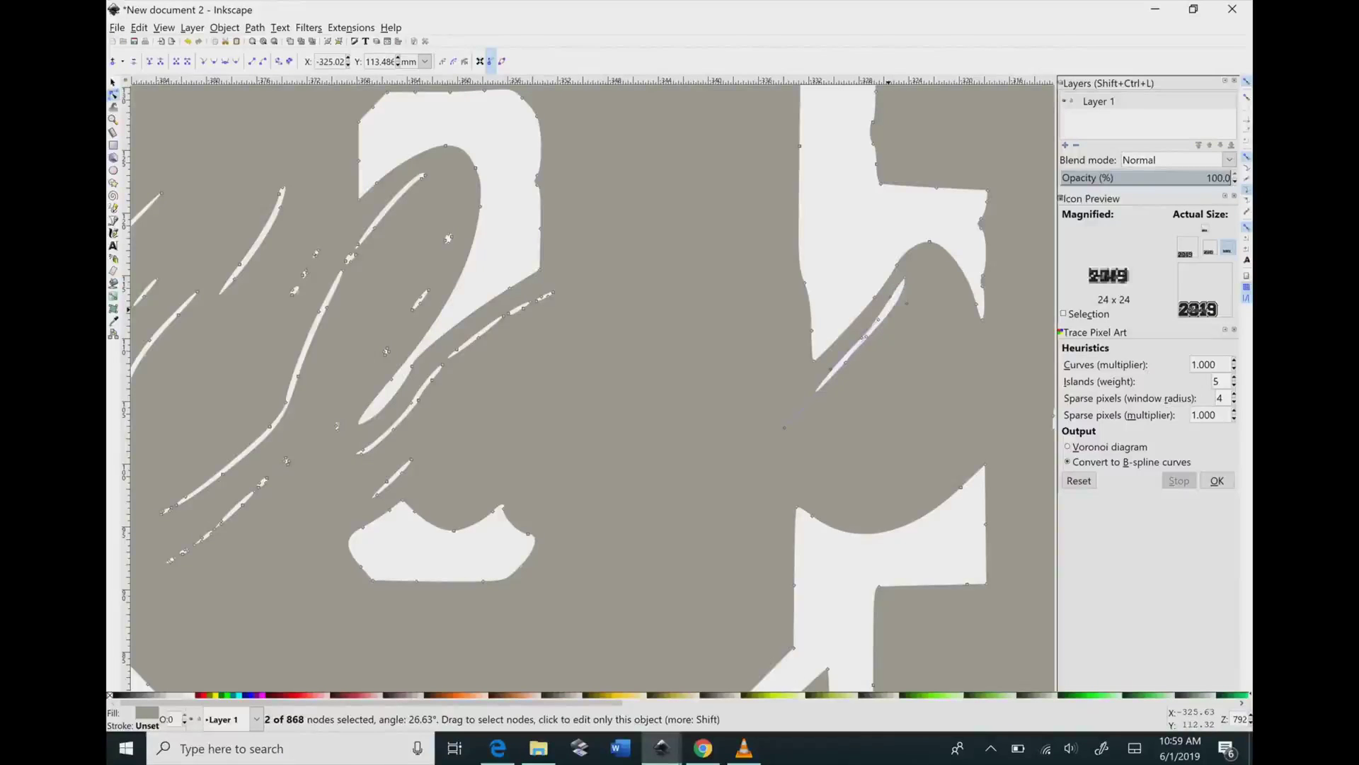
left_click(863, 338)
key("Delete")
left_click_drag(829, 355, 857, 370)
key("Delete")
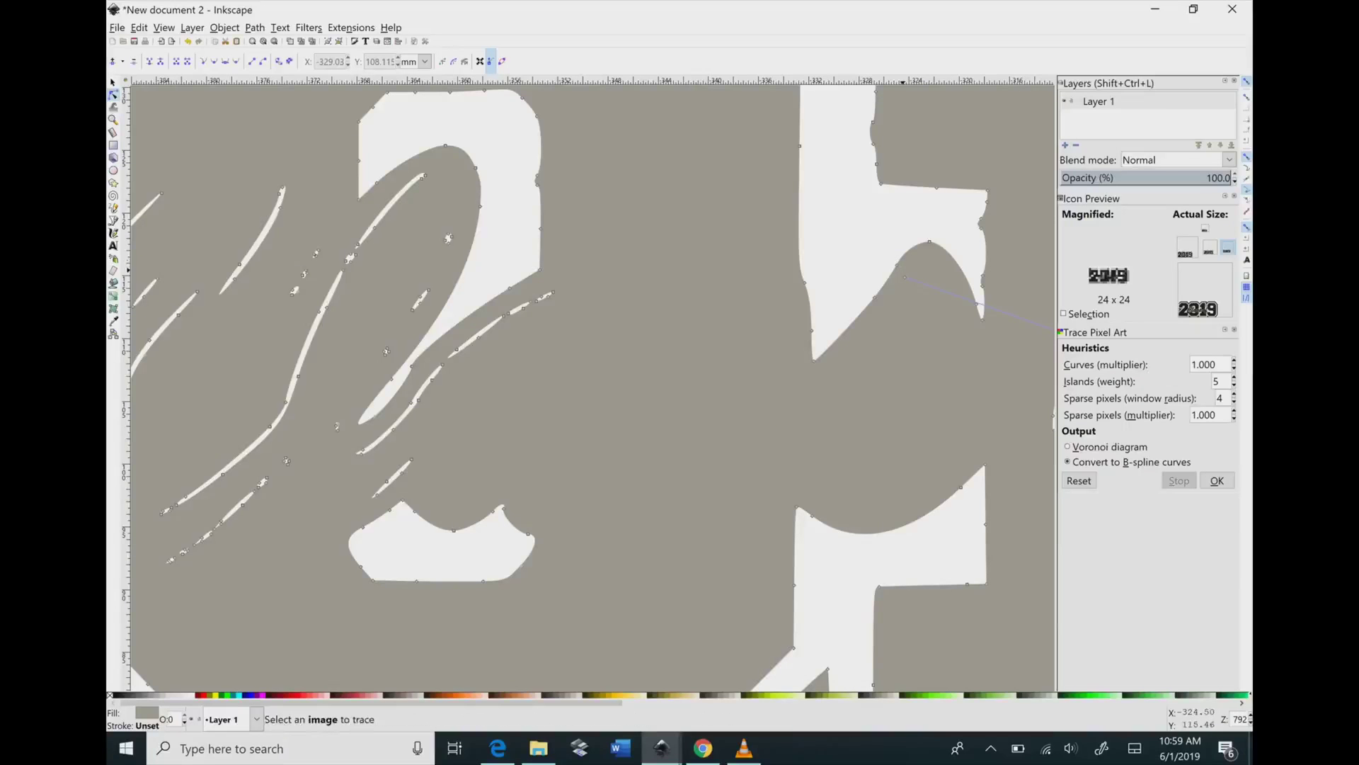
left_click(905, 276)
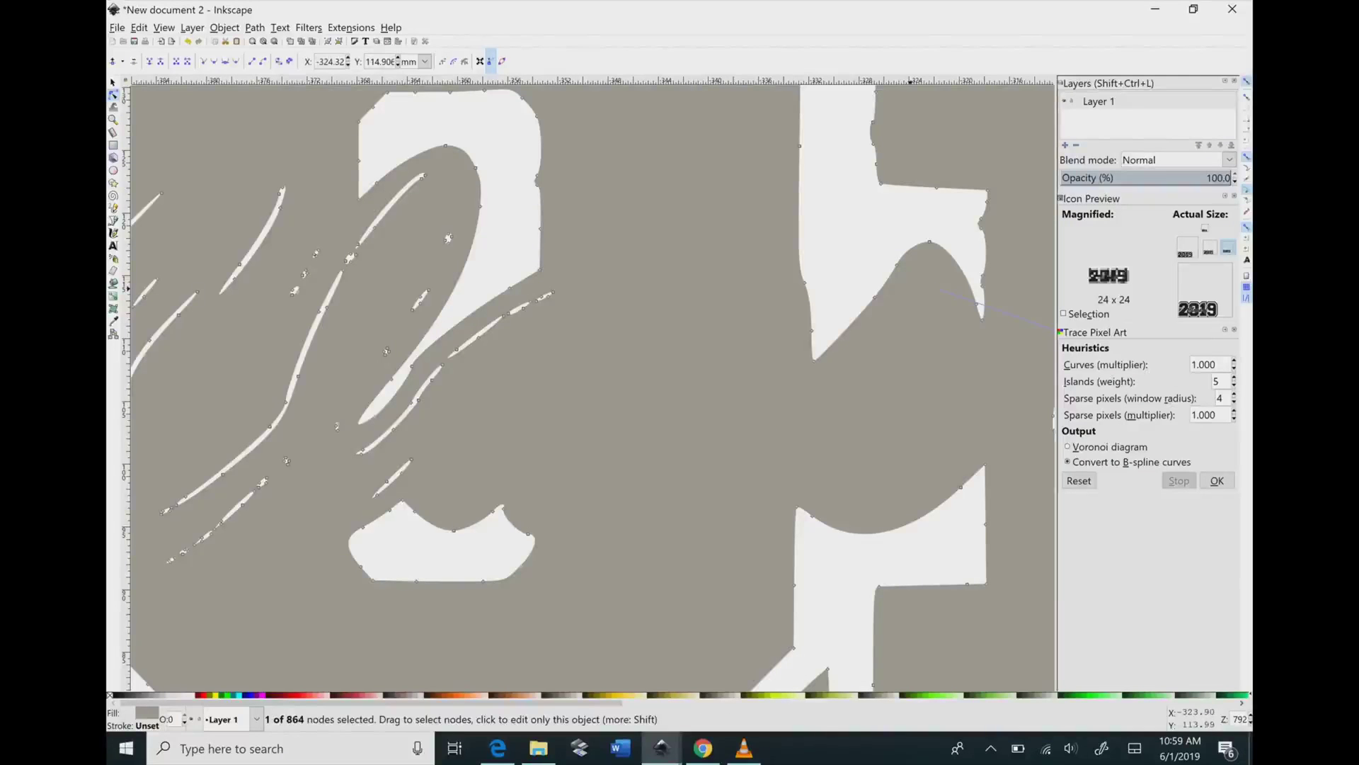
key("Delete")
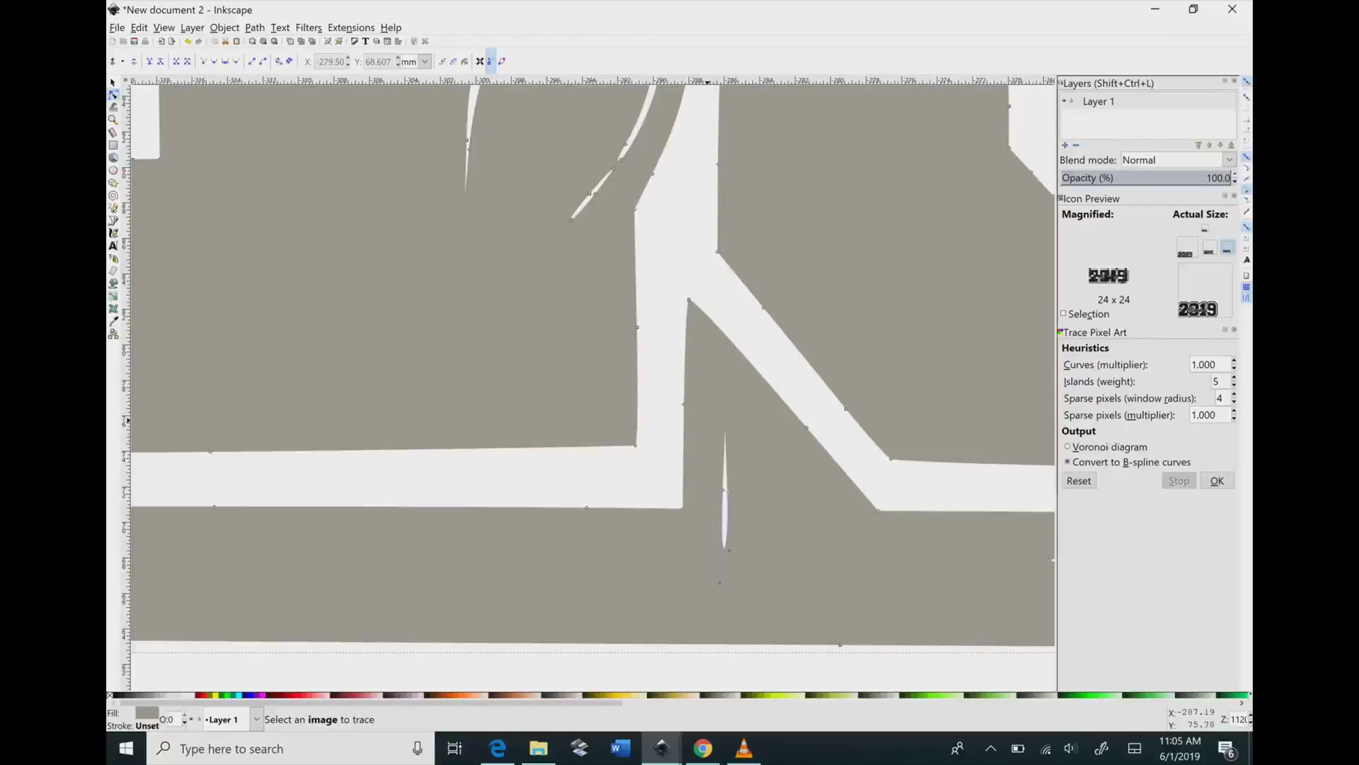
Step: Delete the nodes of the vertical white sliver below the gap between the gray 1 and 9
left_click_drag(726, 420, 712, 594)
key("Delete")
left_click_drag(707, 422, 745, 533)
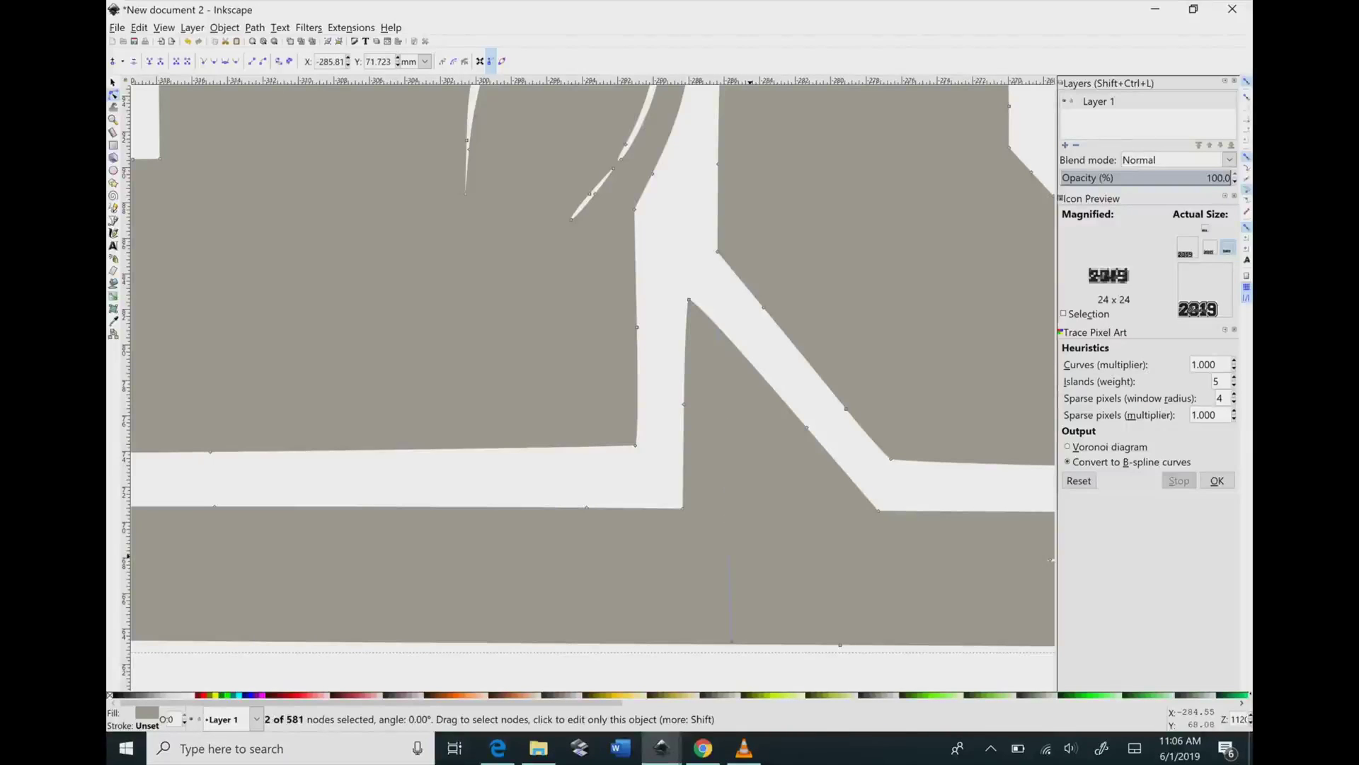
key("Delete")
Step: Delete the white dashes and the lower end of the thin white line at the gray 9's lower right corner
scroll(1036, 597, "right", 14)
scroll(591, 361, "right", 15)
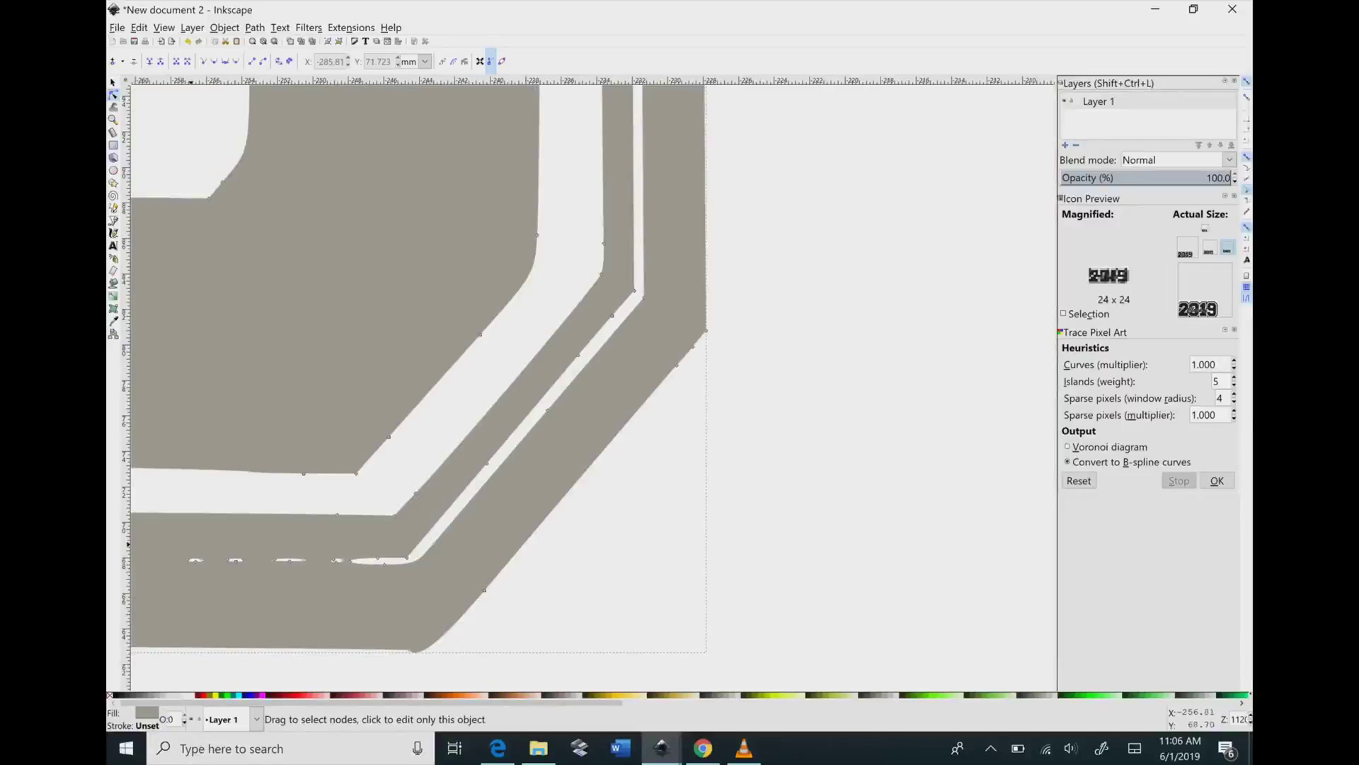
left_click_drag(166, 546, 429, 580)
key("Delete")
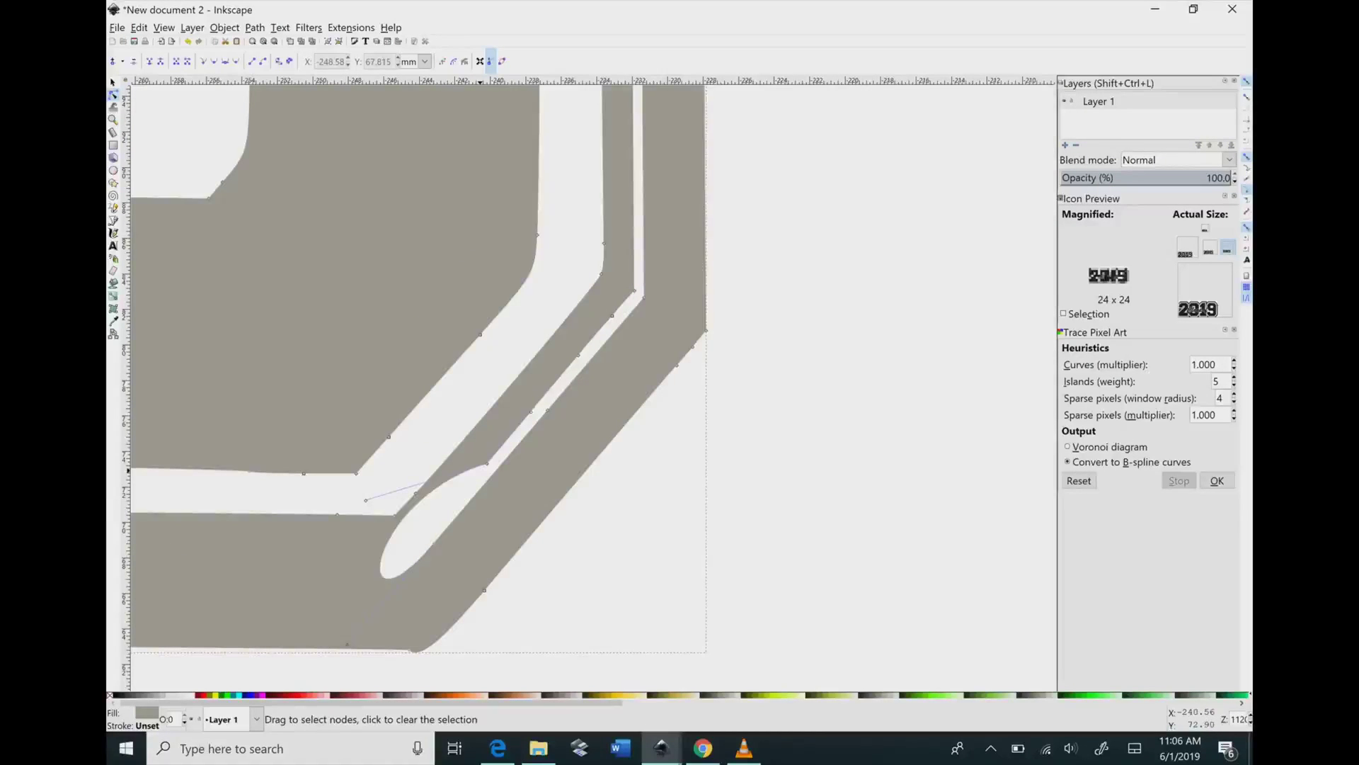
Step: Delete the nodes of the thin white line along the diagonal edge of the gray 9's lower right corner
left_click_drag(487, 463, 578, 354)
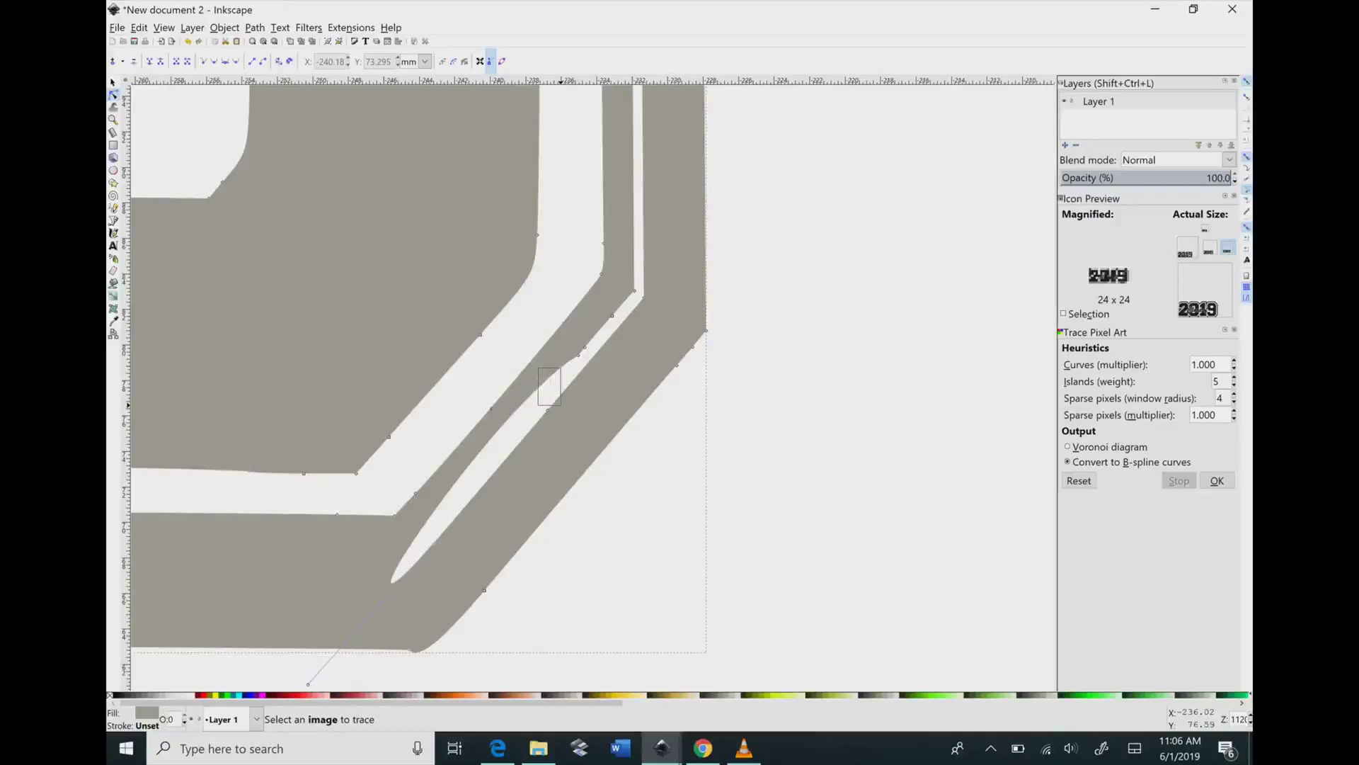
left_click(548, 410)
key("Delete")
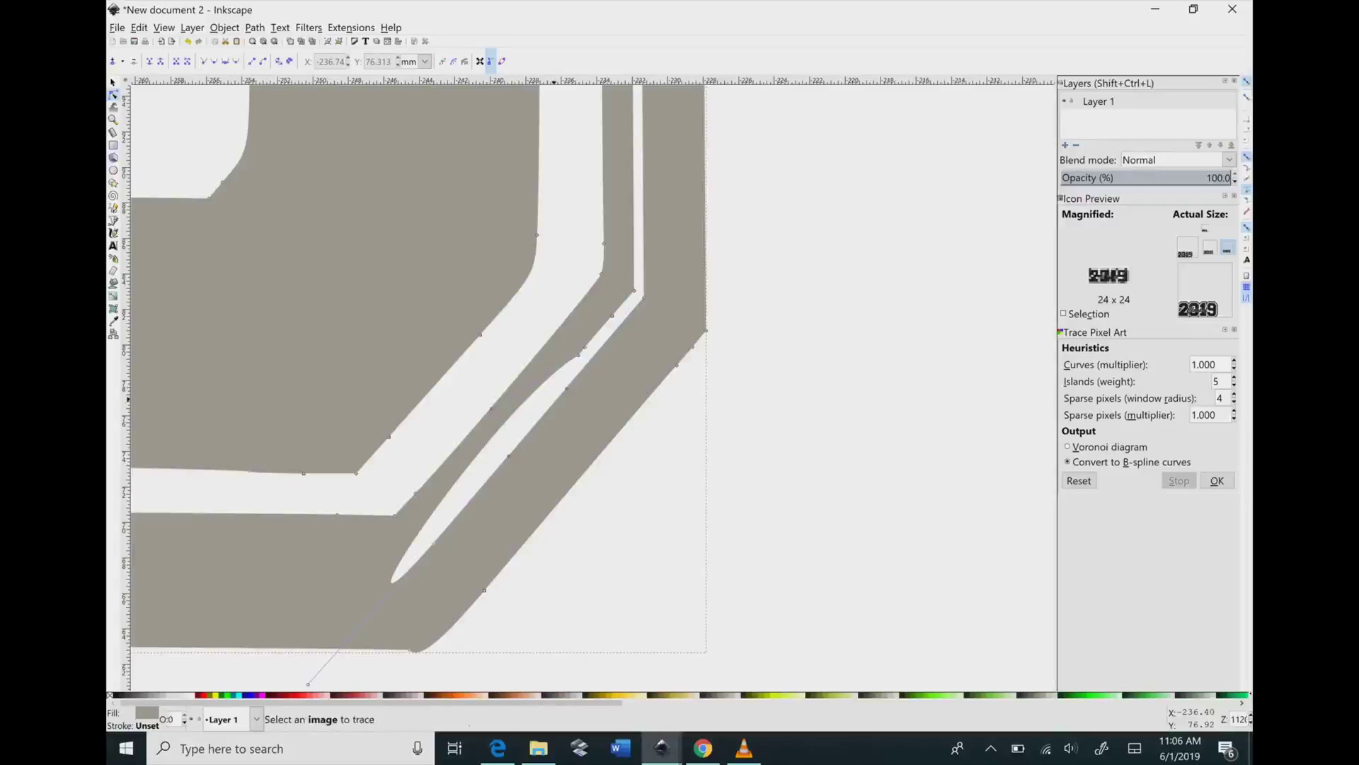
left_click(578, 355)
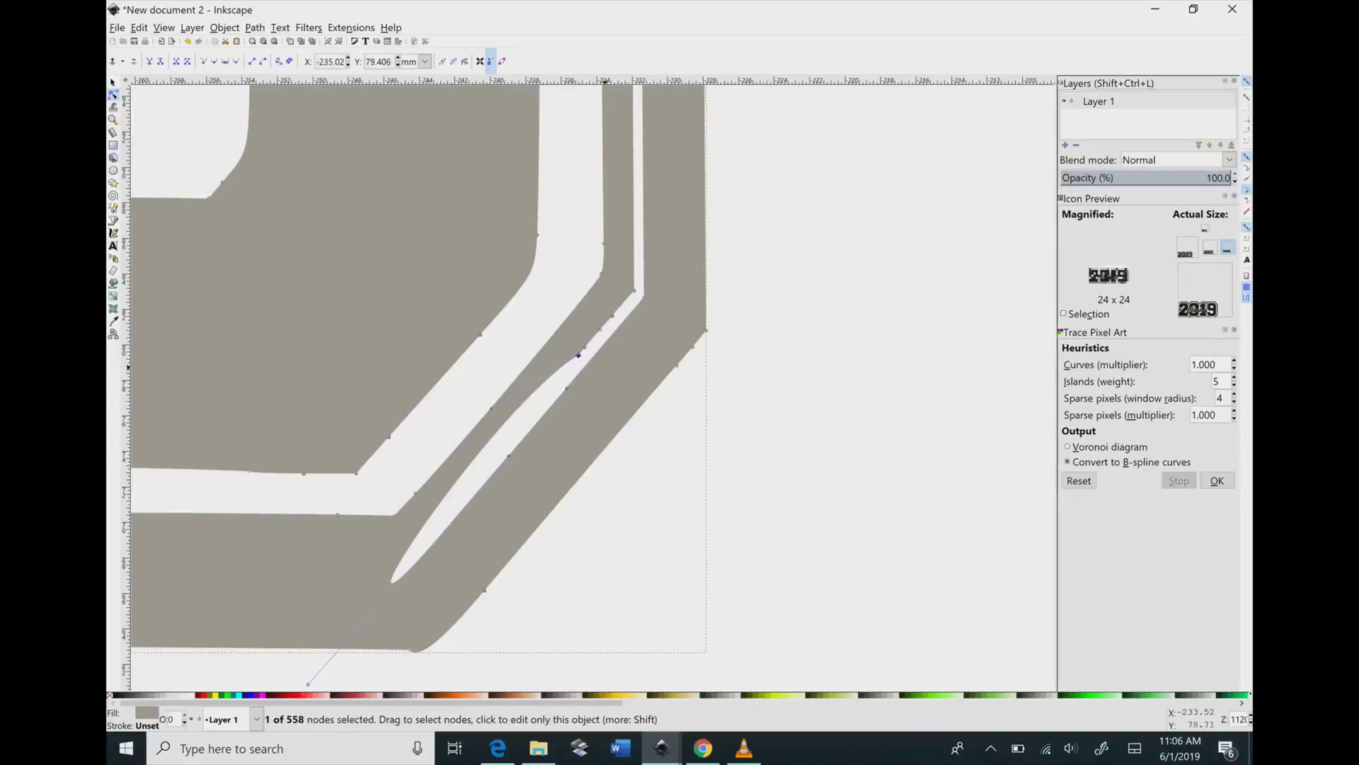
key("Delete")
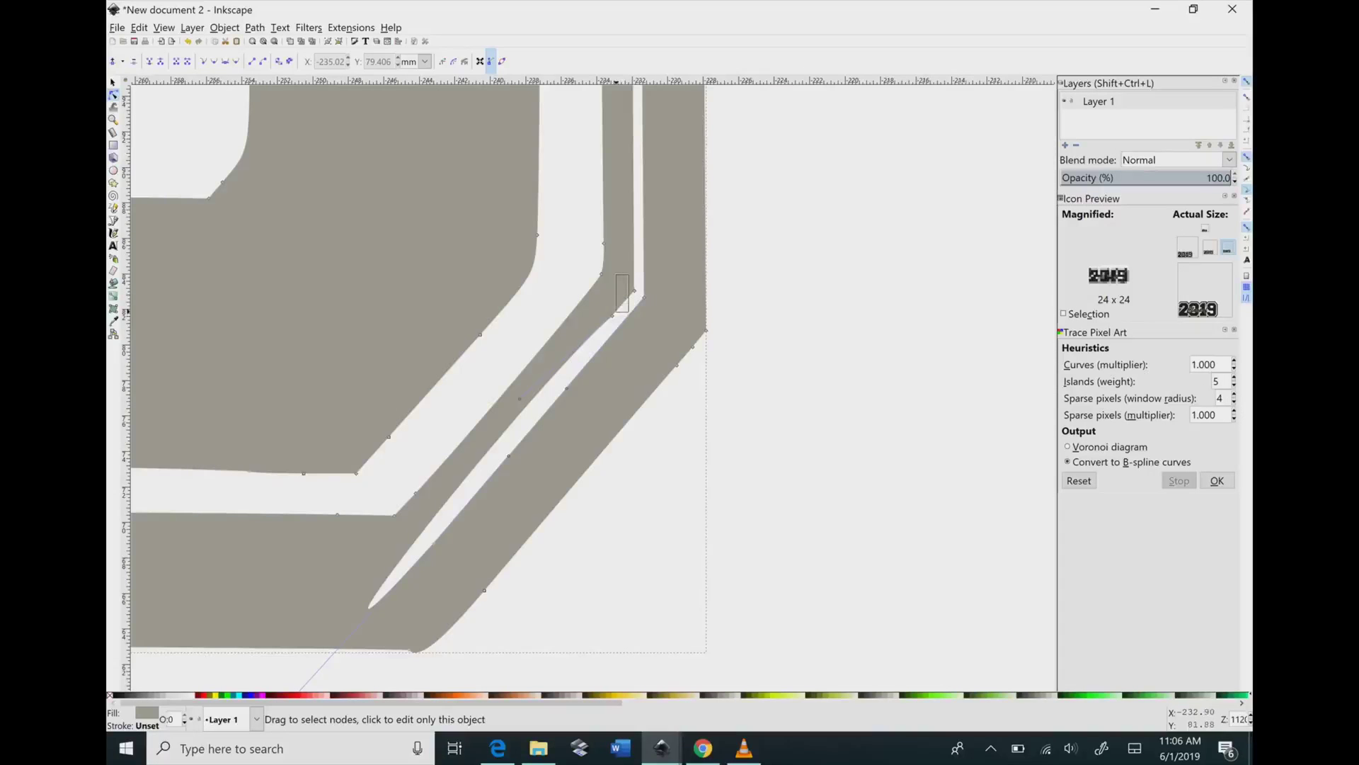
left_click(613, 316)
key("Delete")
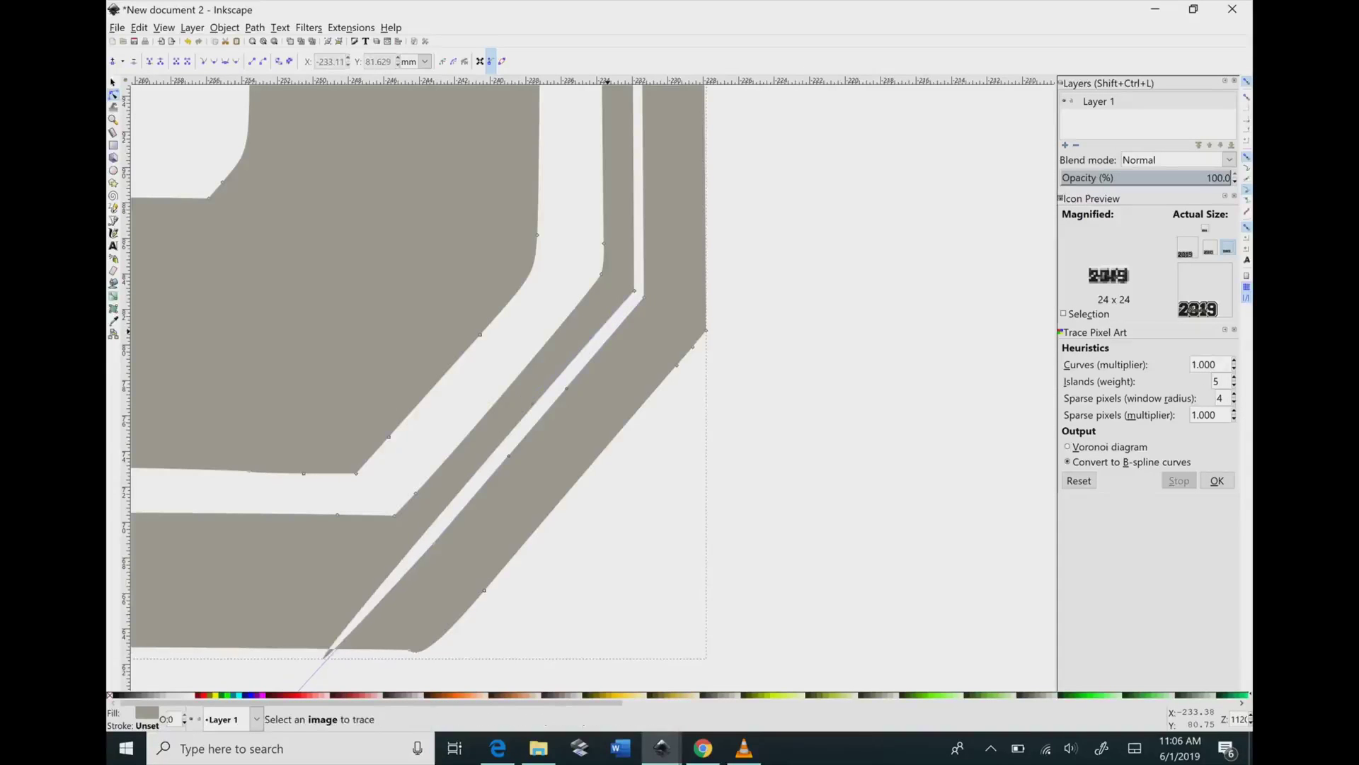
left_click_drag(625, 283, 666, 327)
key("Delete")
Step: Delete the nodes of the thin white line along the gray 9's right side, up to its upper corner
scroll(640, 135, "up", 4)
scroll(639, 134, "up", 4)
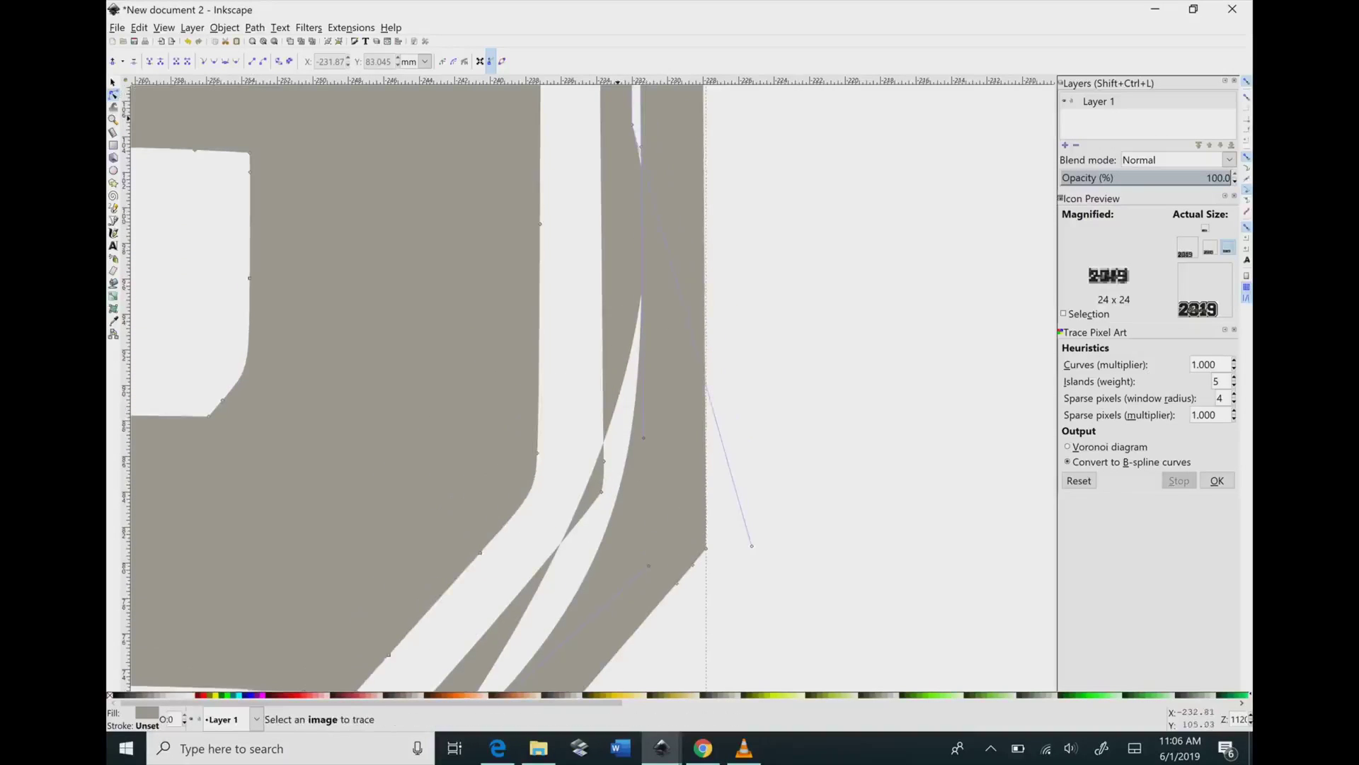
left_click_drag(629, 125, 660, 175)
key("Delete")
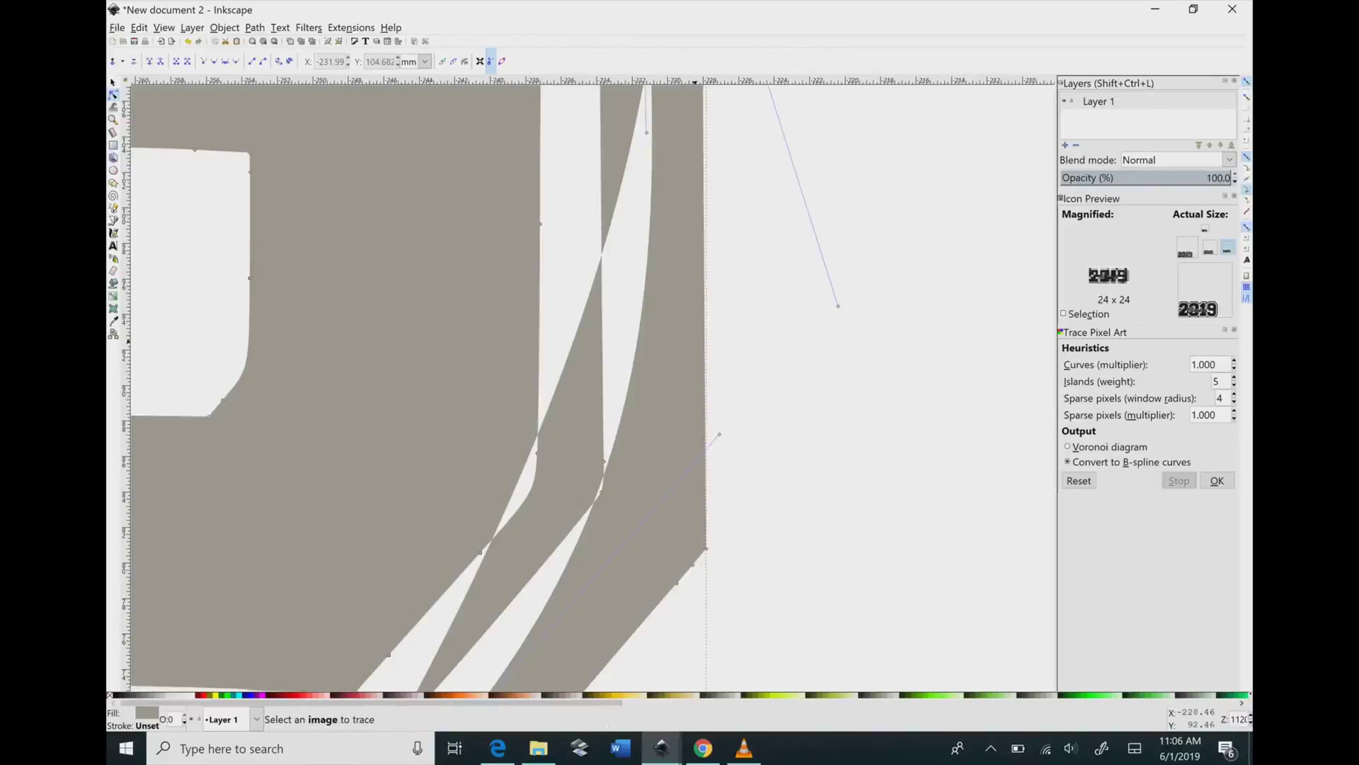
scroll(691, 354, "up", 15)
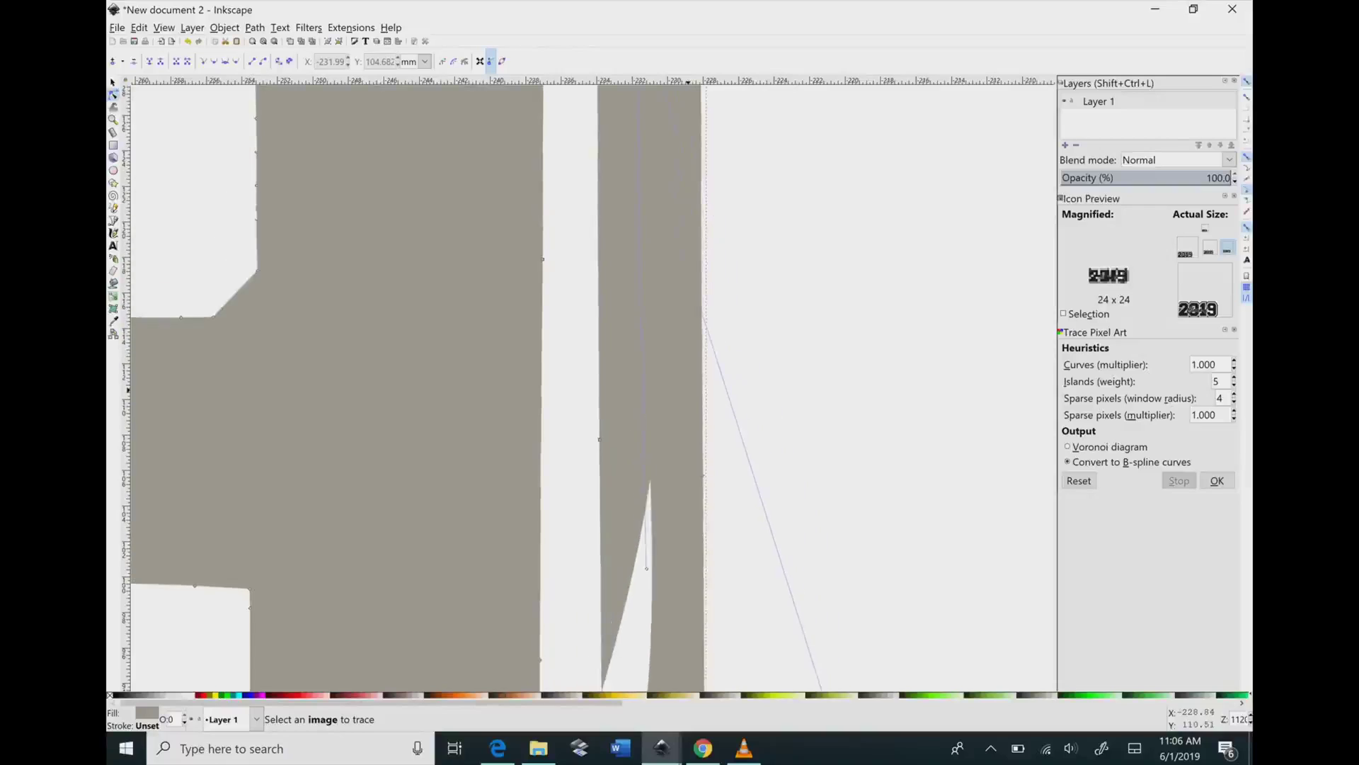
scroll(689, 389, "up", 4)
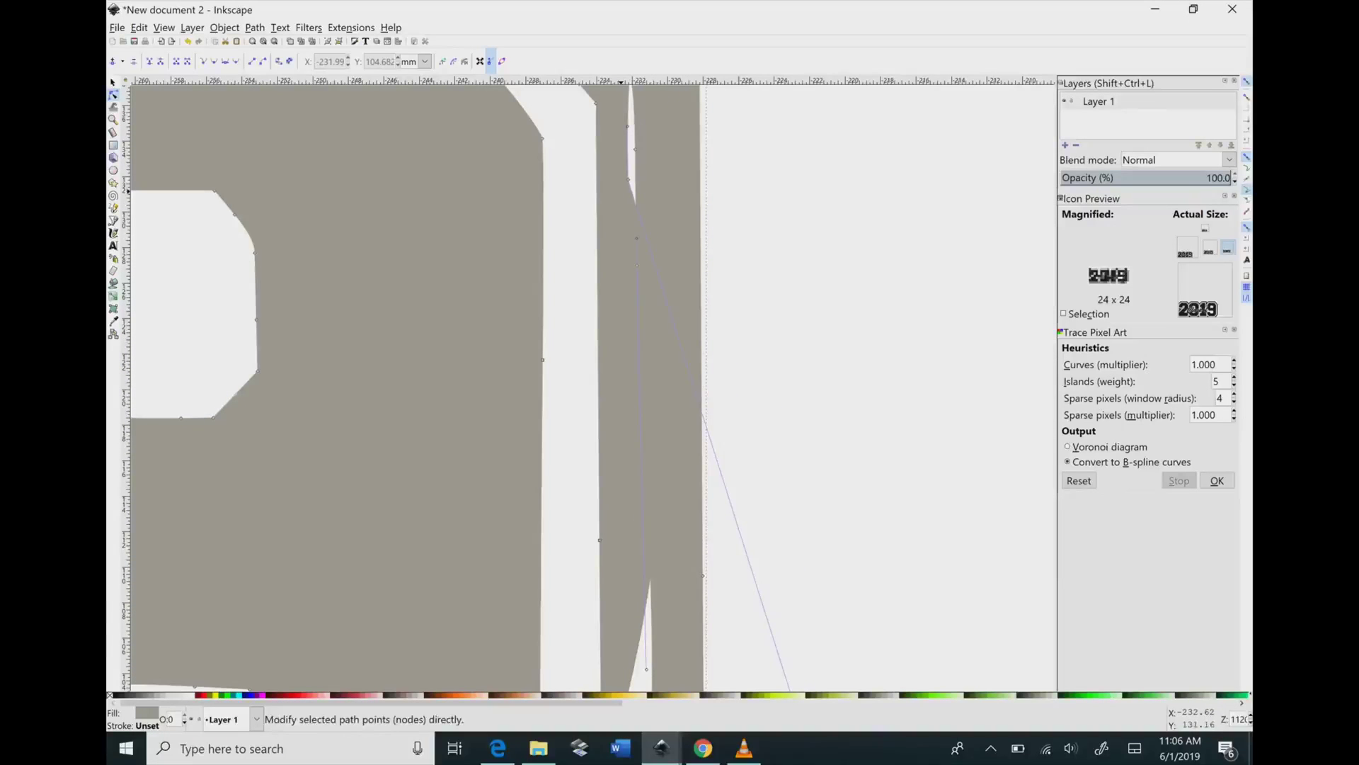
scroll(626, 222, "up", 3)
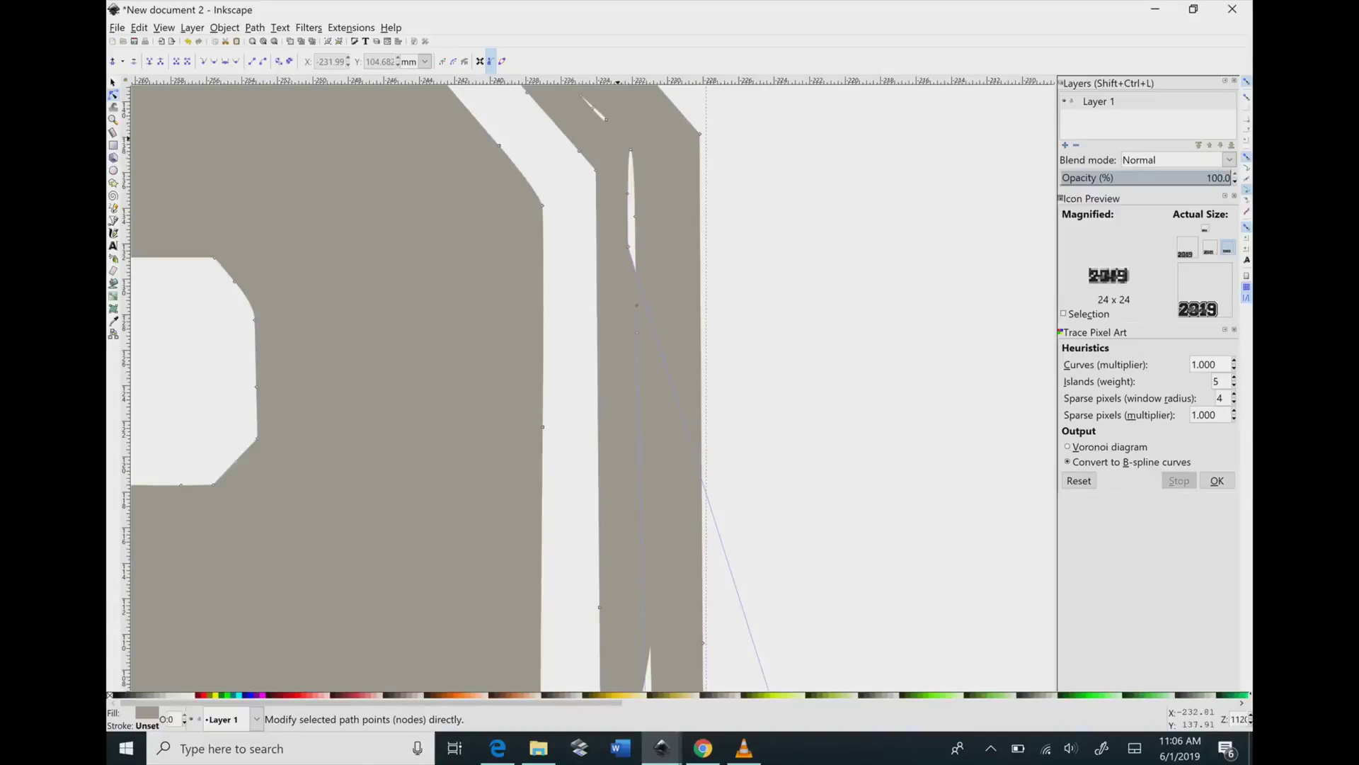
left_click_drag(623, 145, 661, 316)
key("Delete")
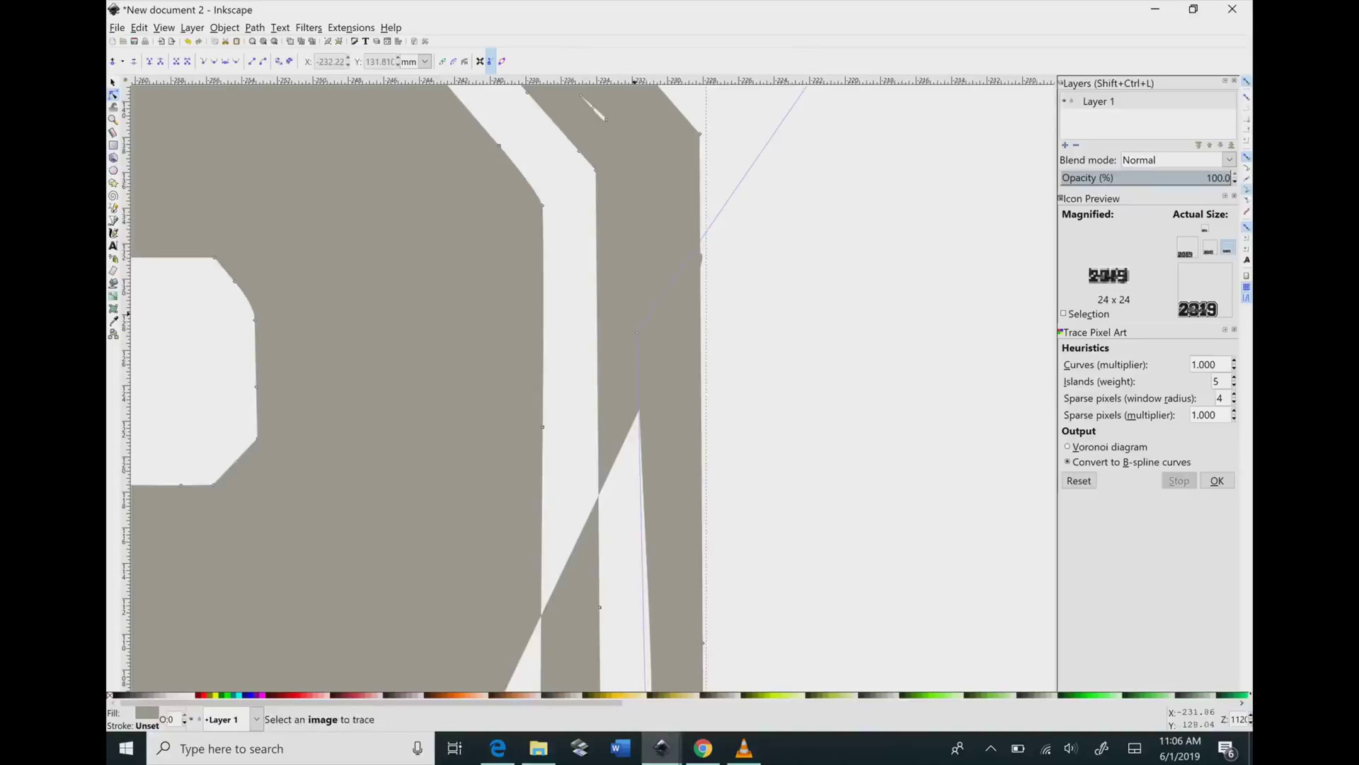
left_click(637, 331)
key("Delete")
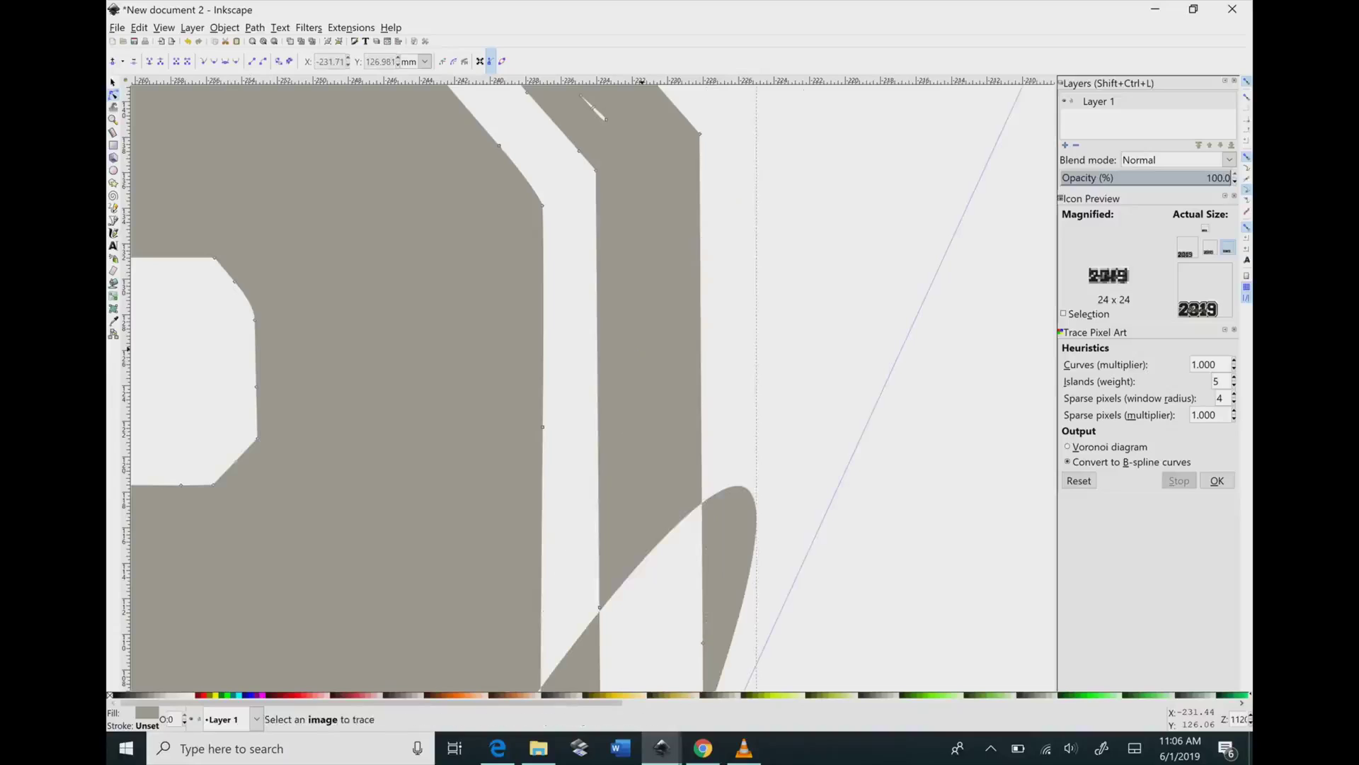
Step: Delete the white specks below the gray 9 and the last nodes of the distorted line crossing its lower right corner
scroll(641, 361, "down", 10)
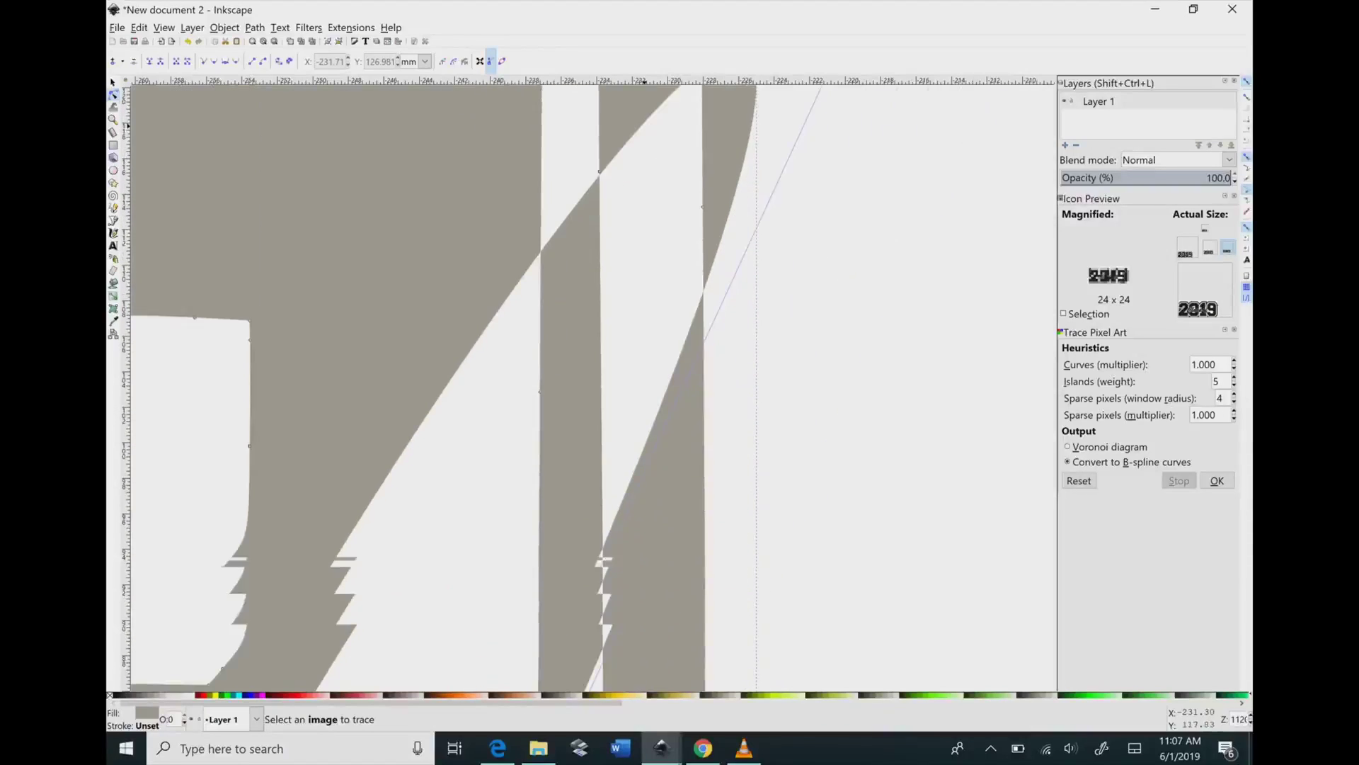
scroll(641, 361, "down", 6)
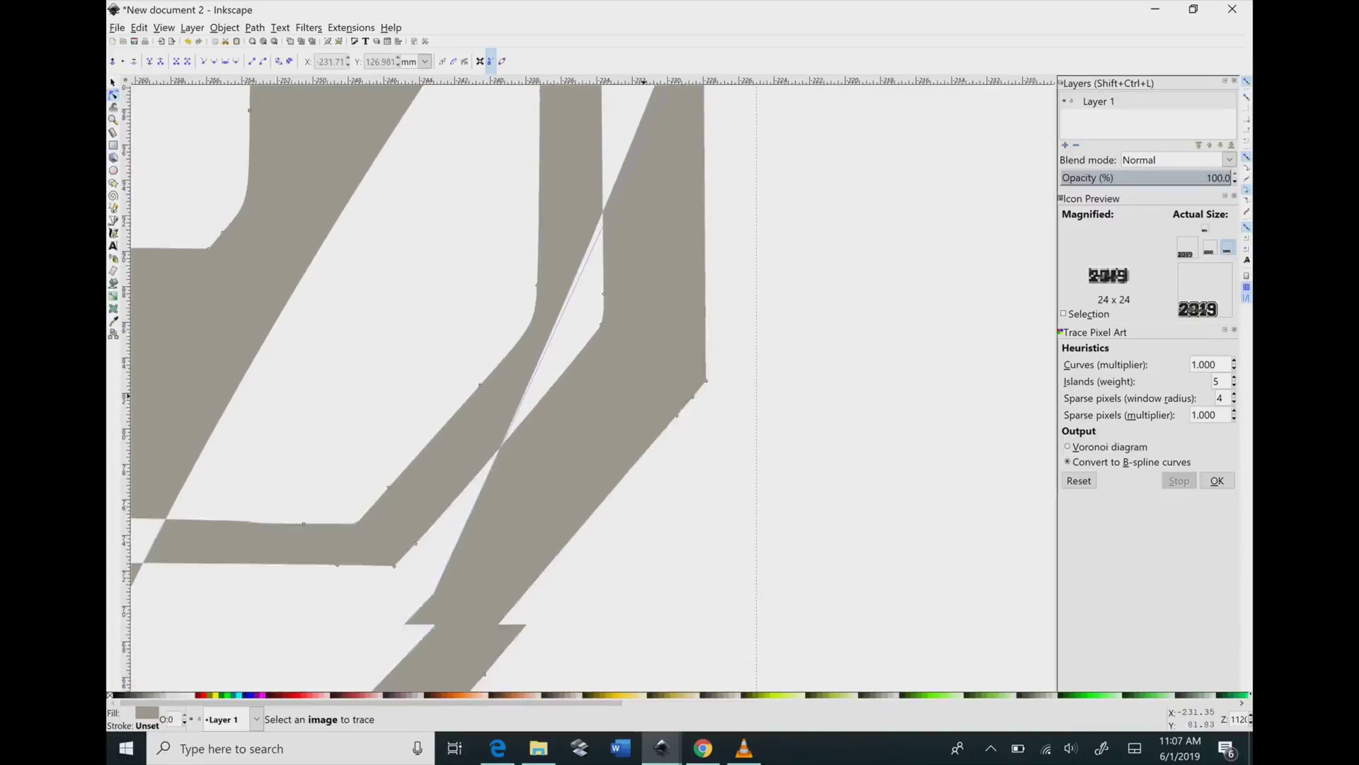
scroll(642, 383, "down", 3)
scroll(642, 382, "down", 2, "ctrl")
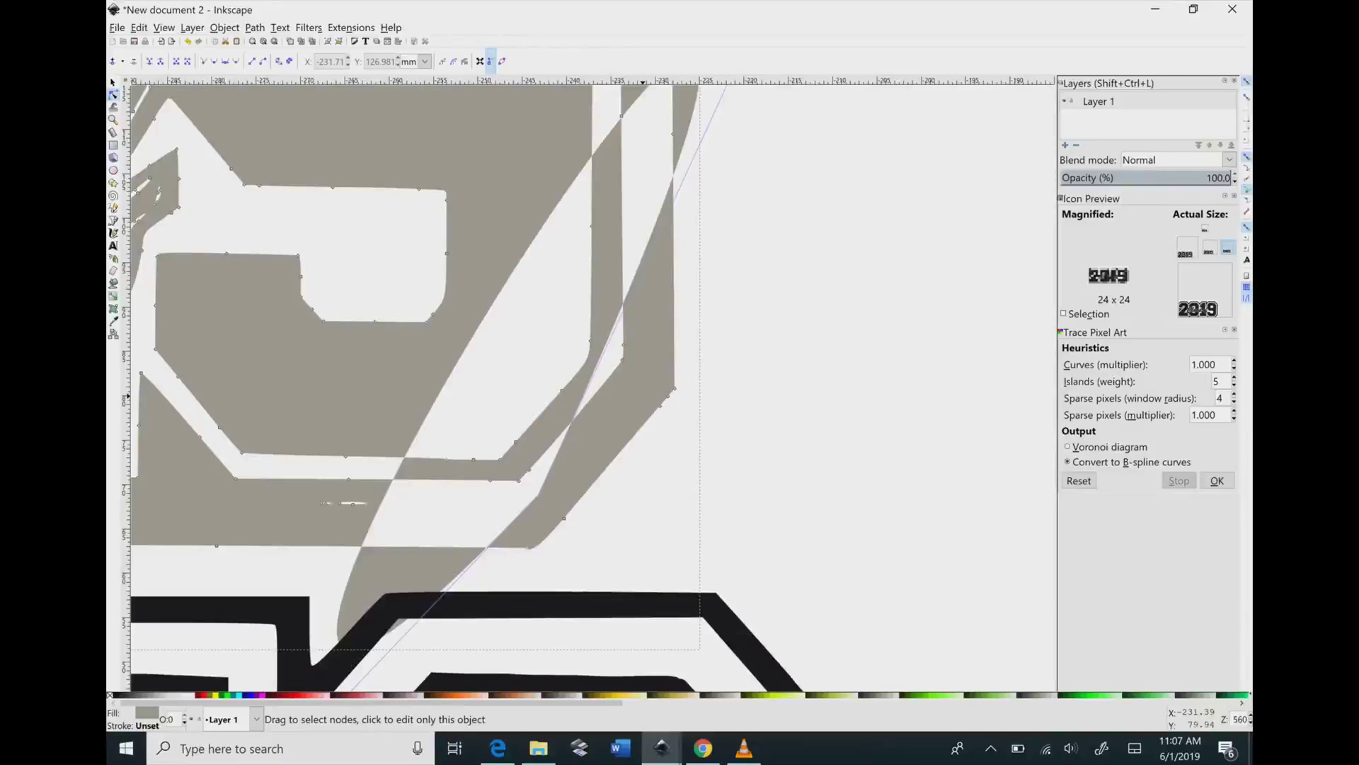
left_click_drag(306, 495, 381, 525)
key("Delete")
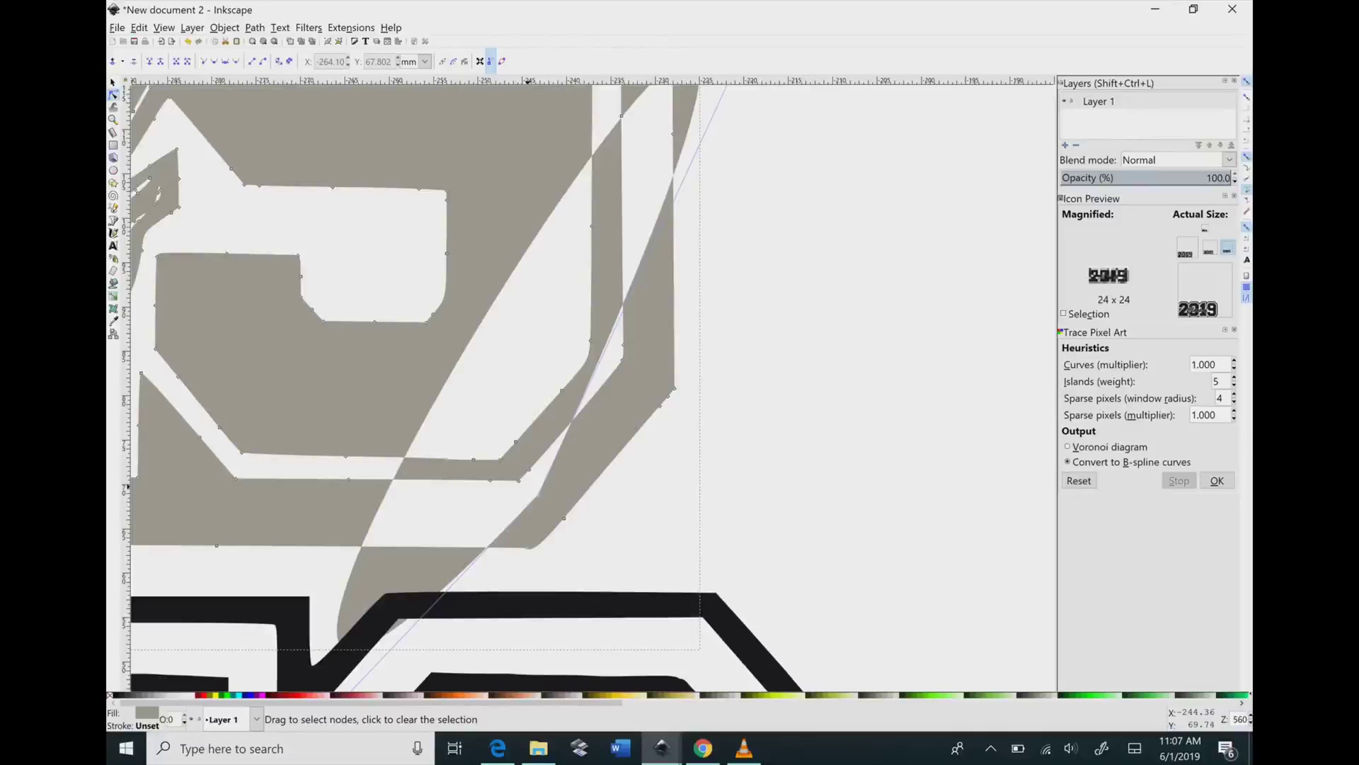
left_click(560, 508)
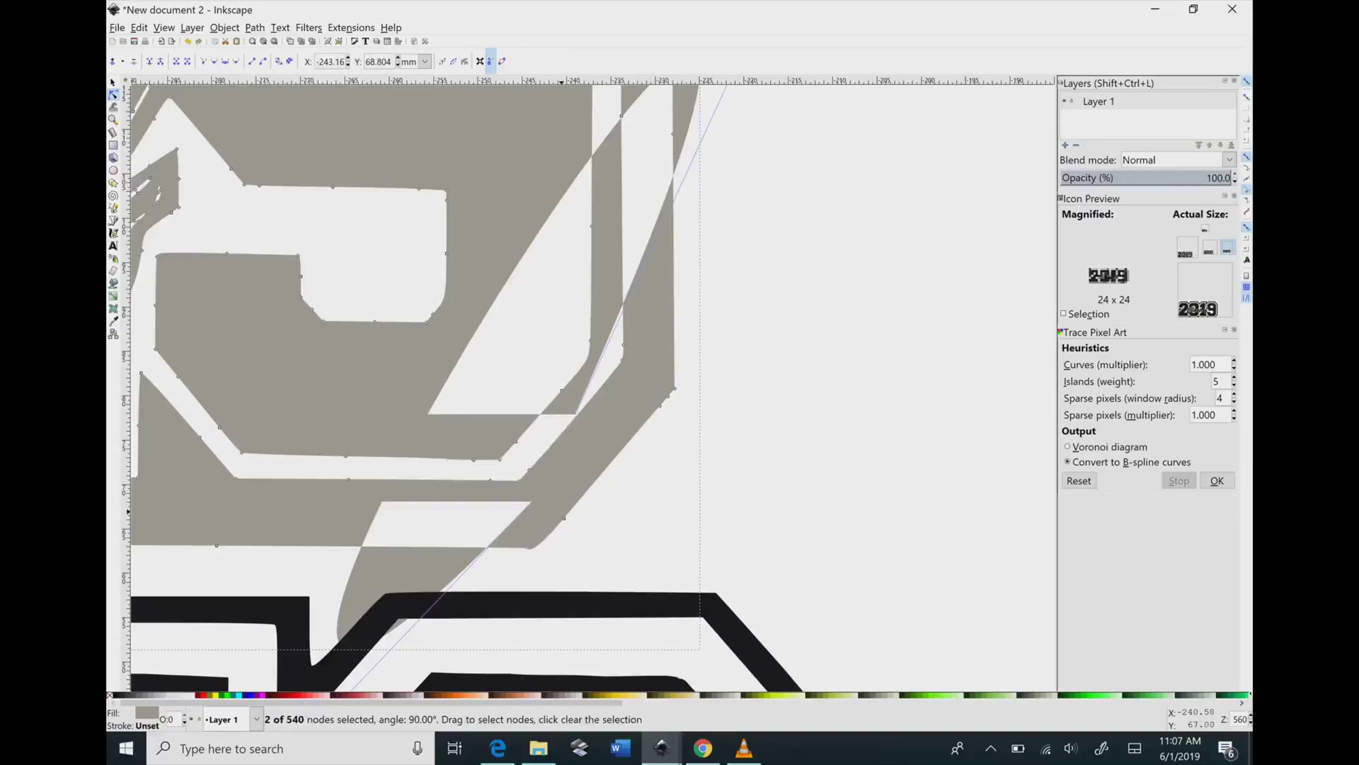
key("Delete")
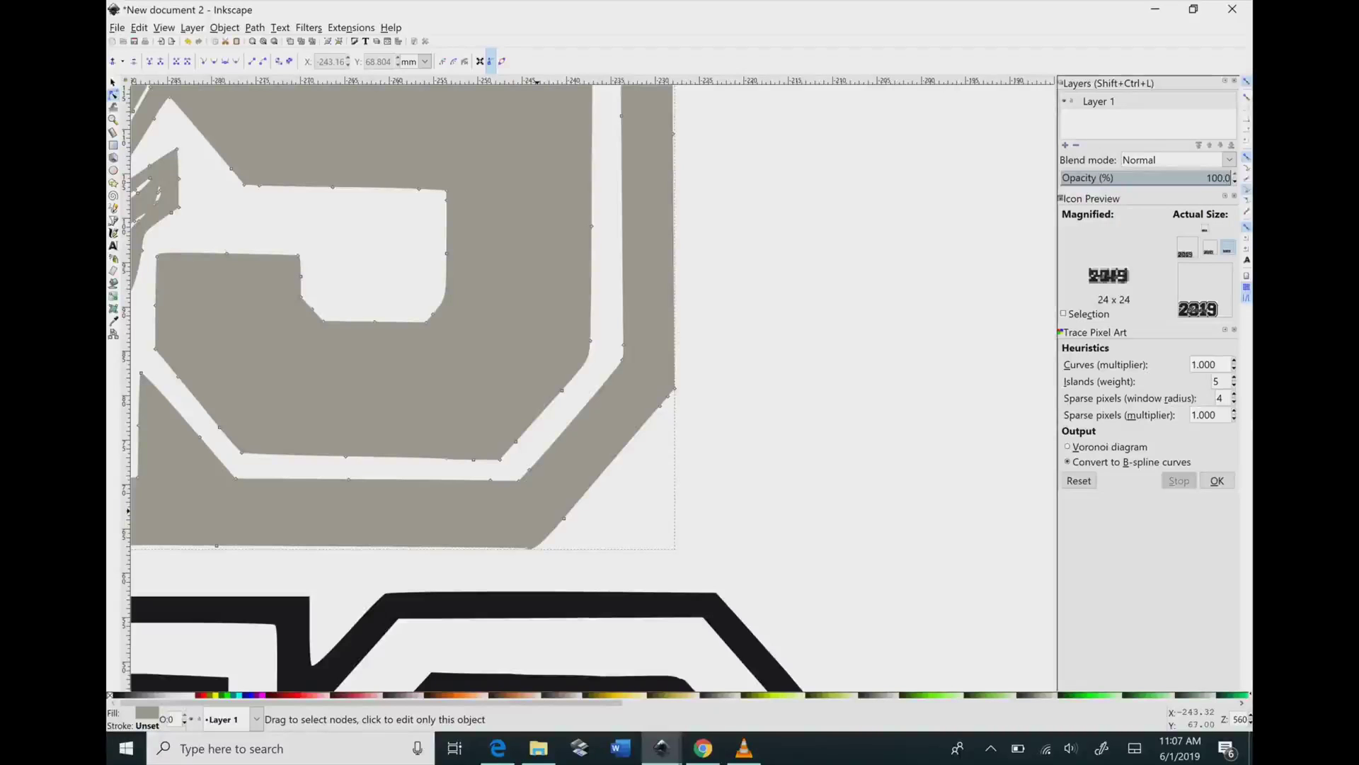
Step: Delete the nodes of the white specks and small slivers at the script lettering left of the gray 9
scroll(425, 425, "up", 2)
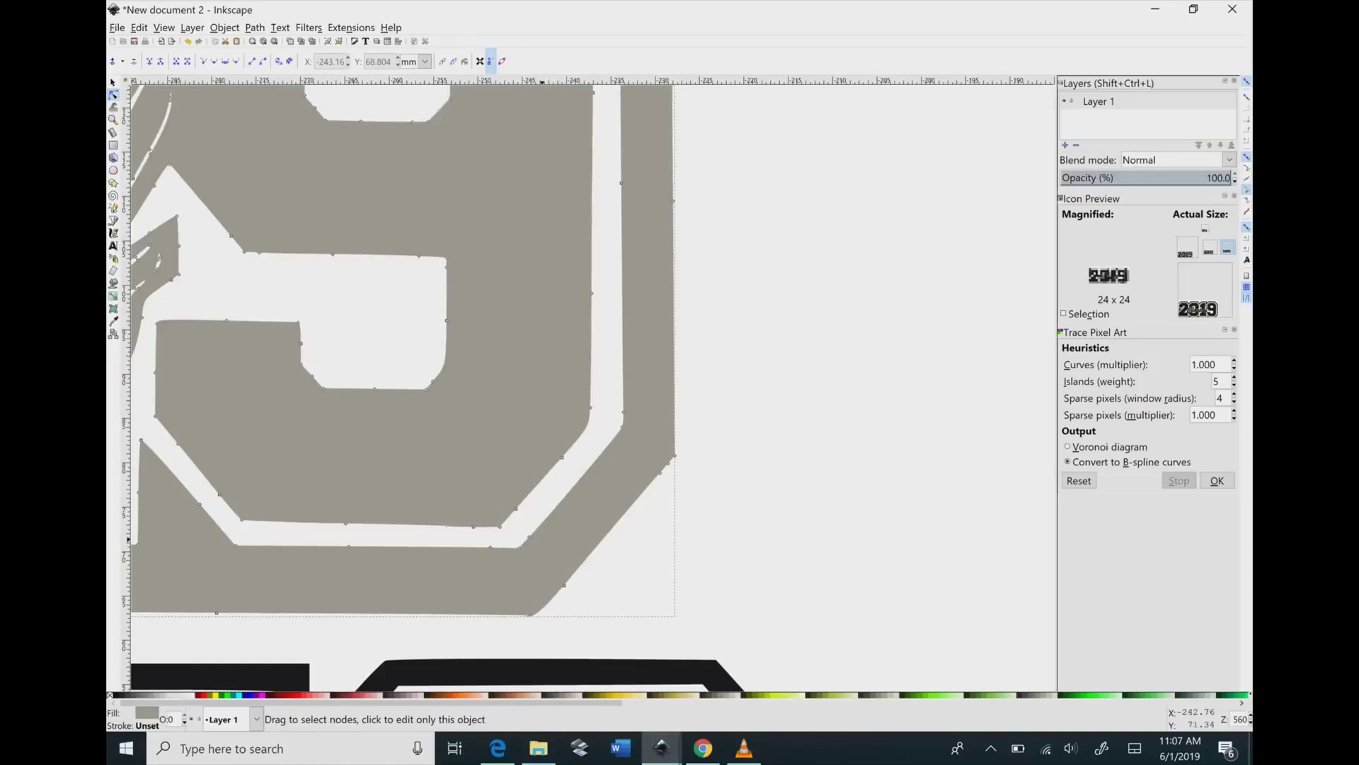
scroll(566, 354, "left", 5)
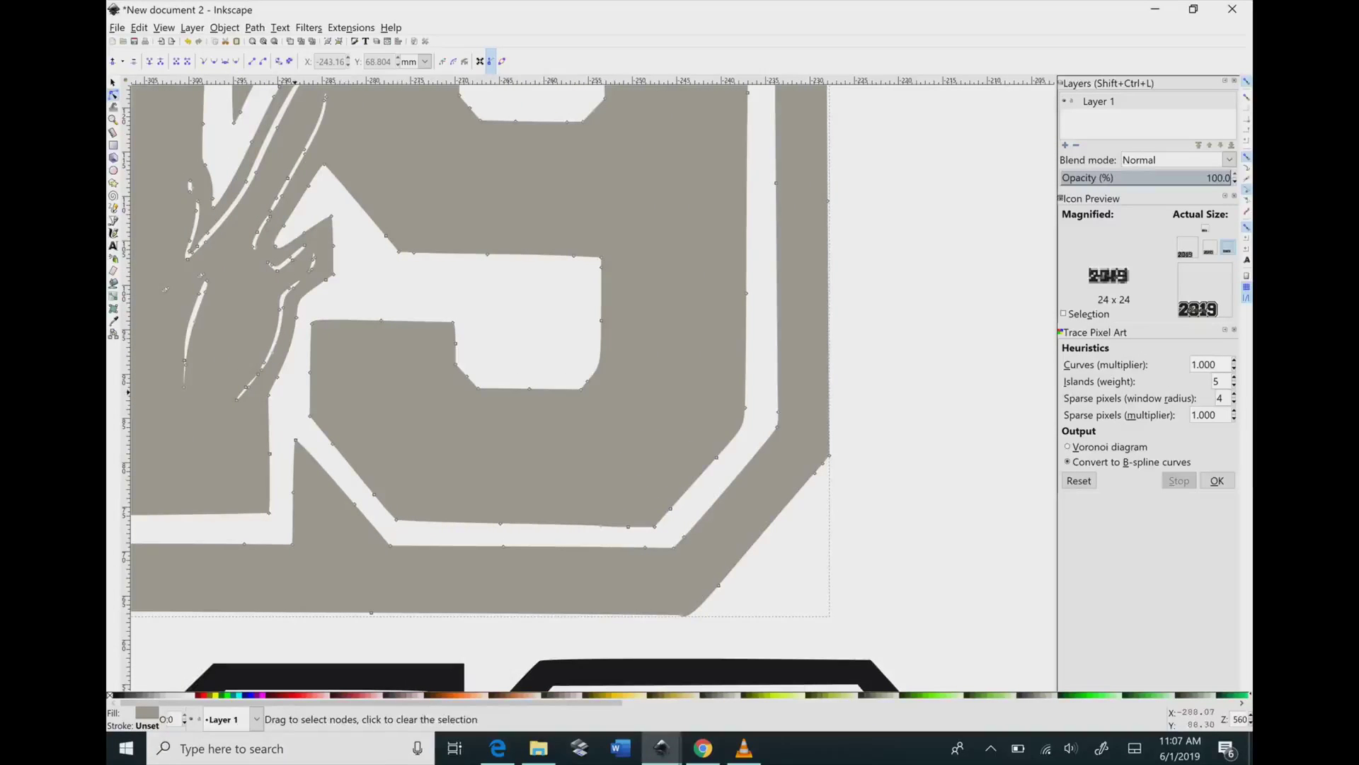
scroll(188, 475, "up", 3)
left_click_drag(182, 415, 226, 524)
key("Delete")
key("Escape")
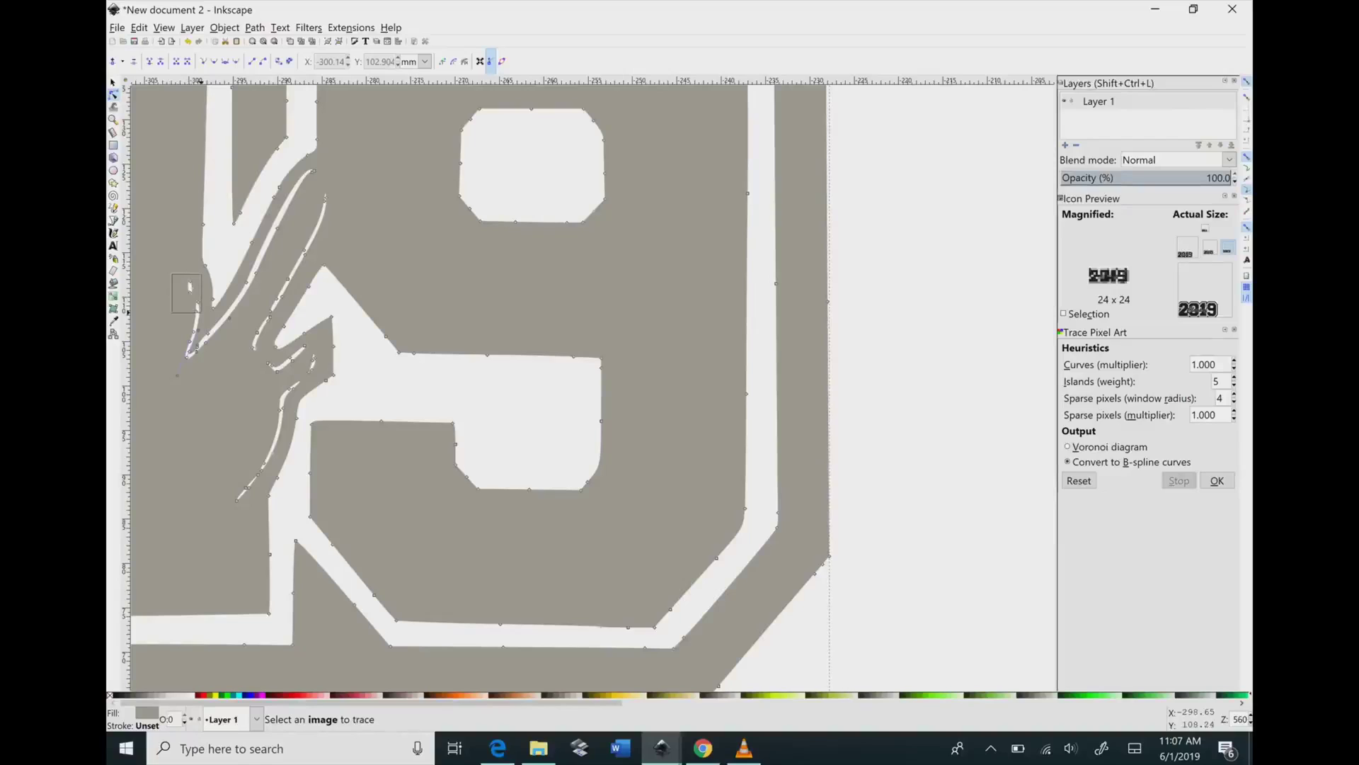
left_click(189, 284)
key("Delete")
left_click_drag(168, 323, 249, 384)
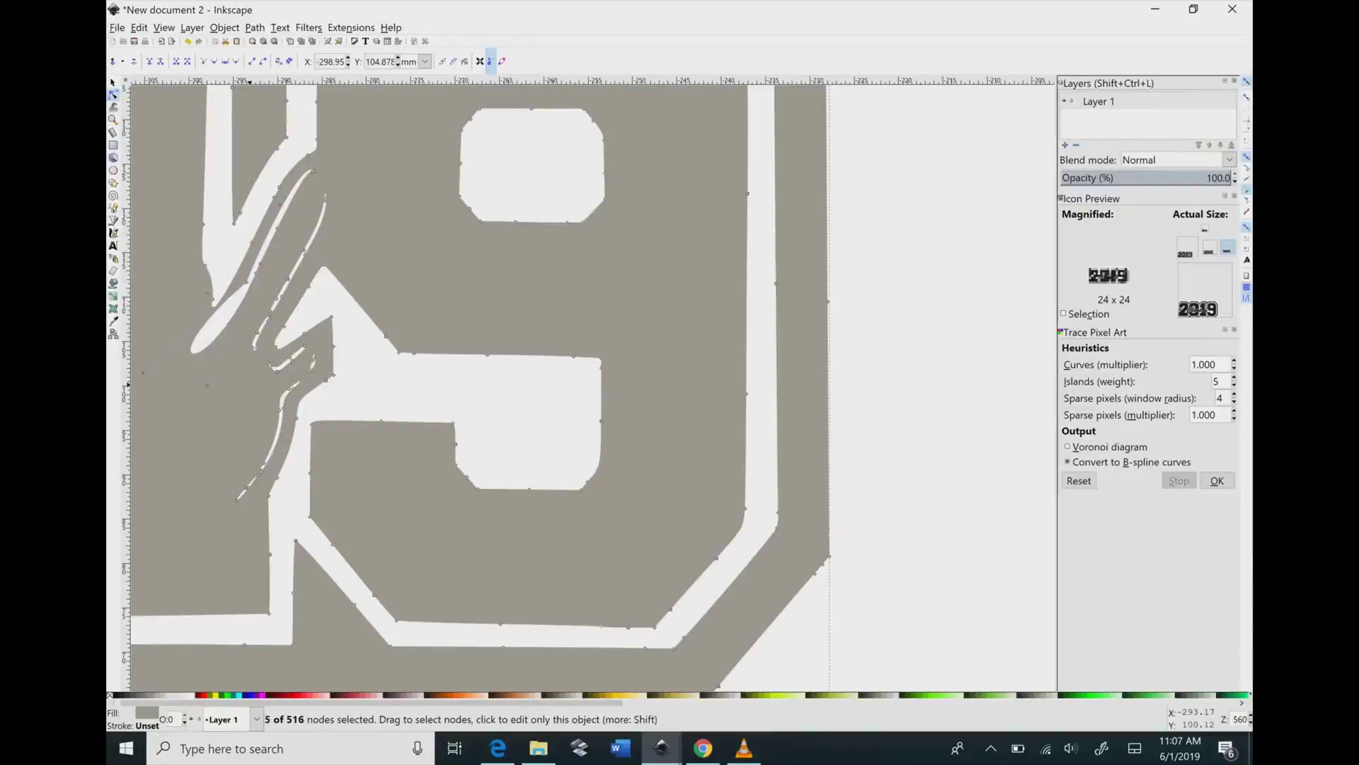
key("Delete")
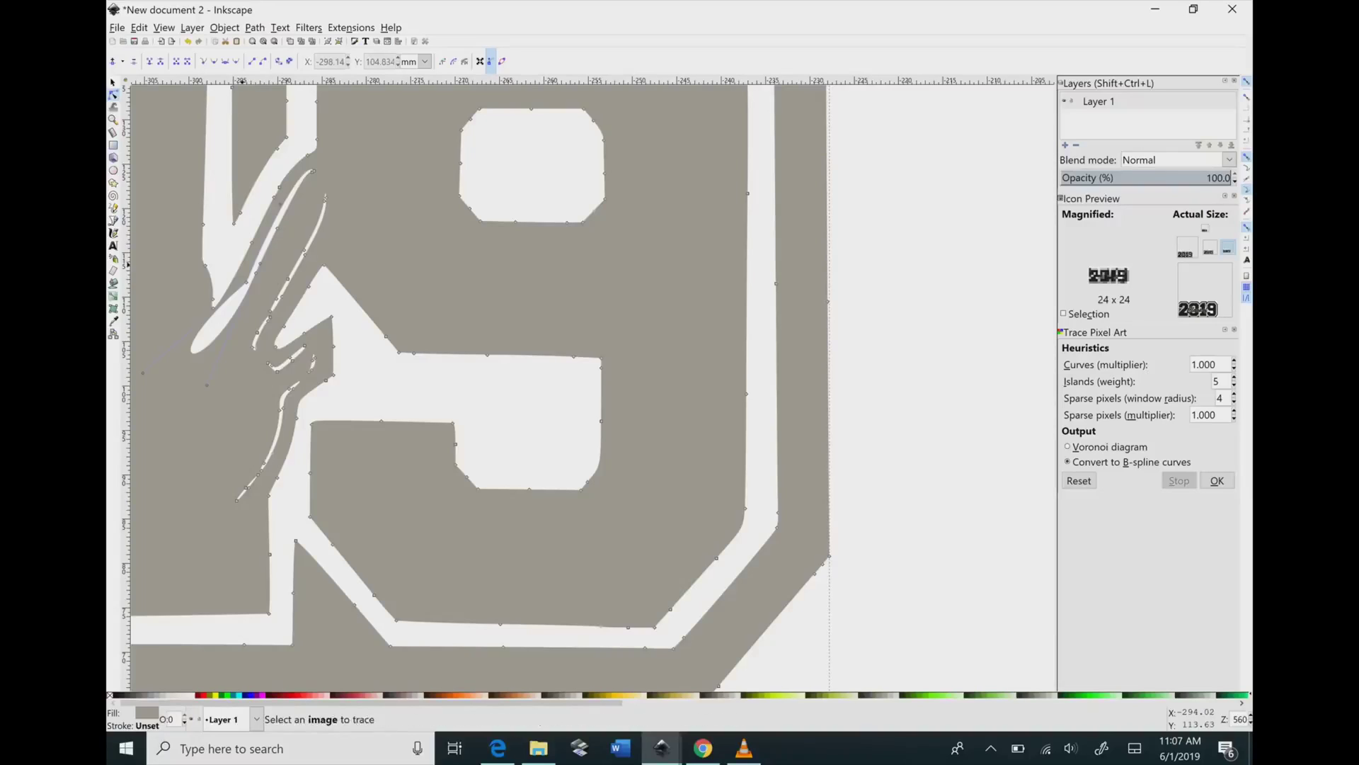
left_click_drag(241, 265, 254, 283)
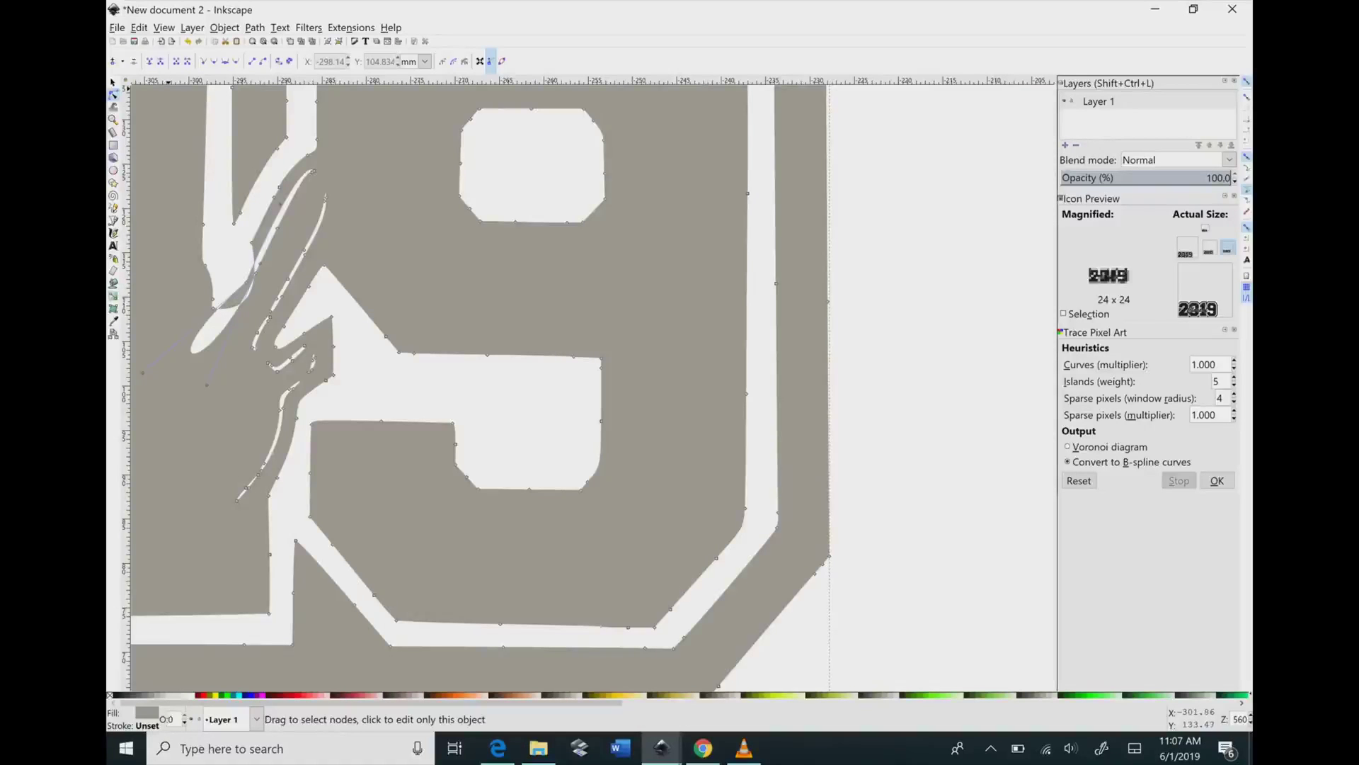
left_click(138, 27)
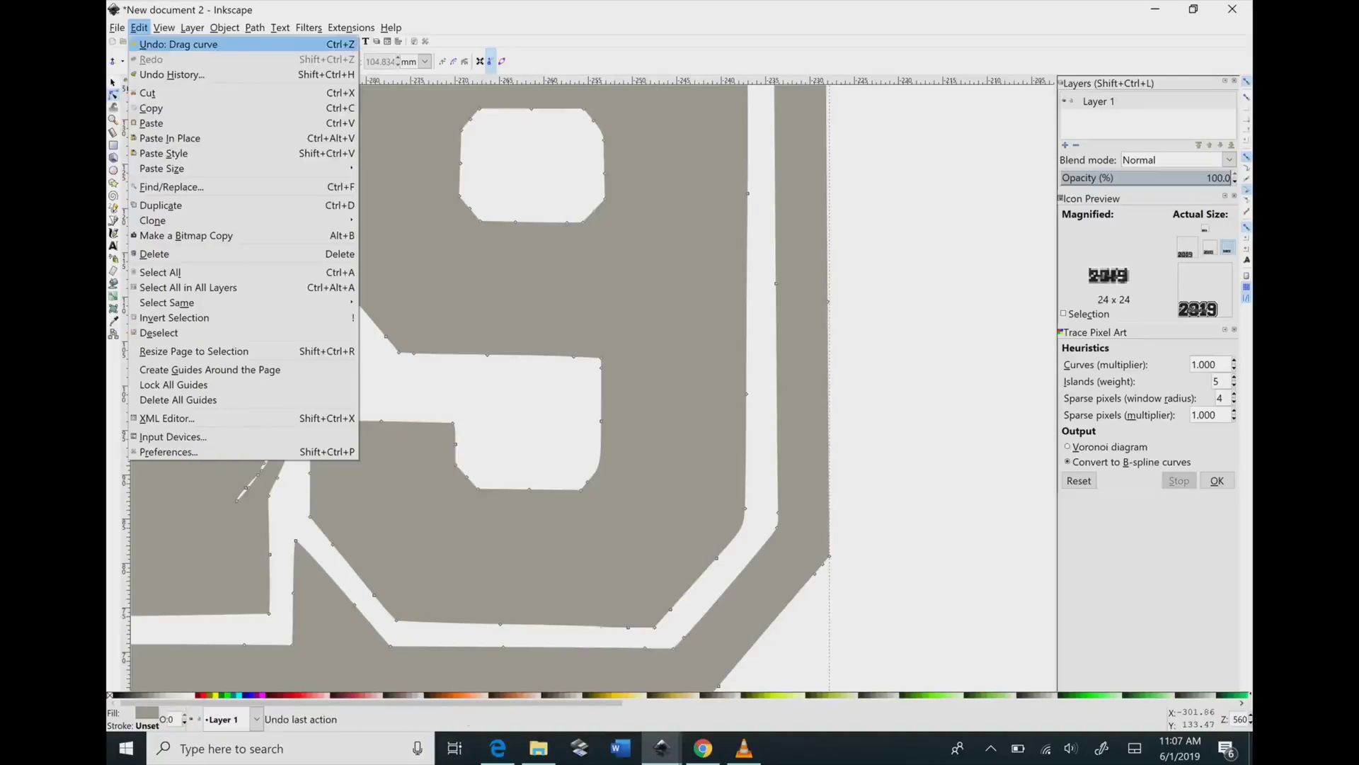
left_click(163, 43)
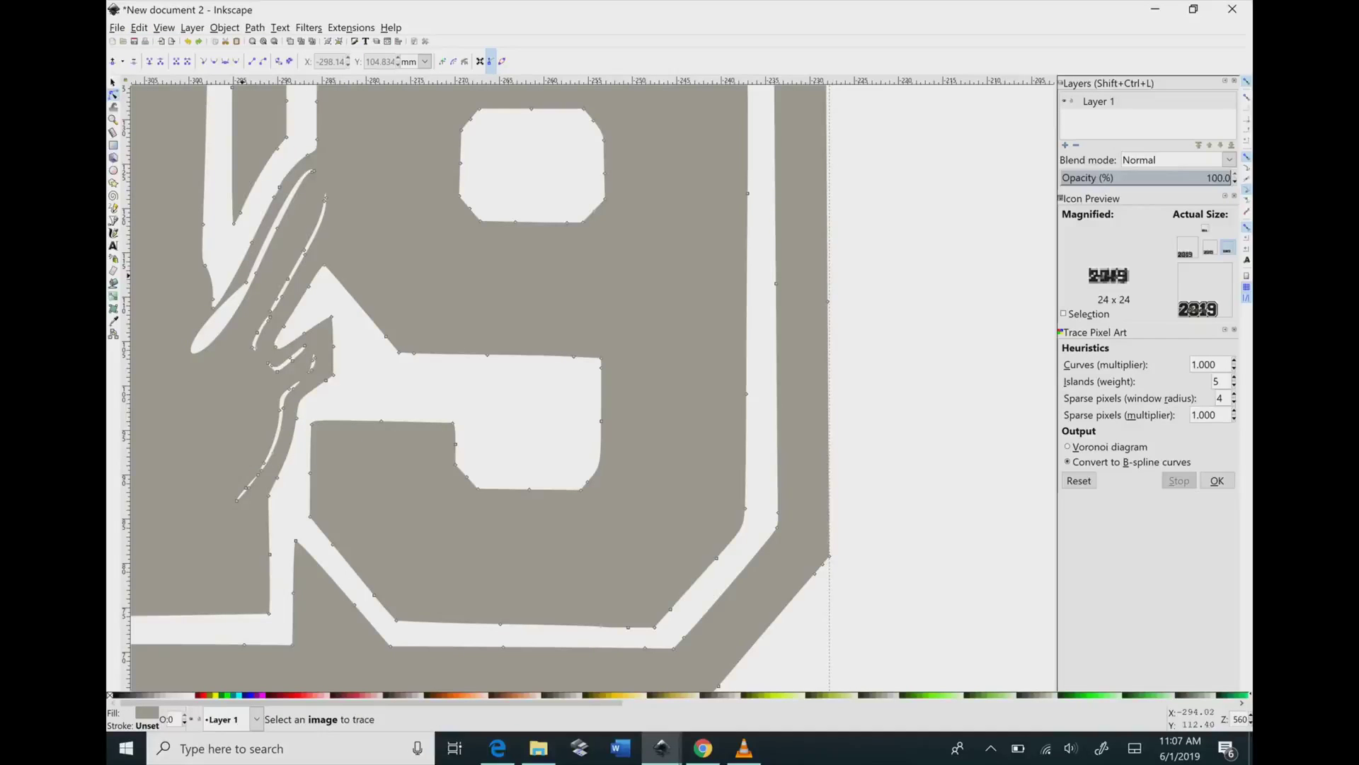
Step: Delete the node on the long white sliver at the script lettering left of the gray 9
left_click(246, 283)
key("Delete")
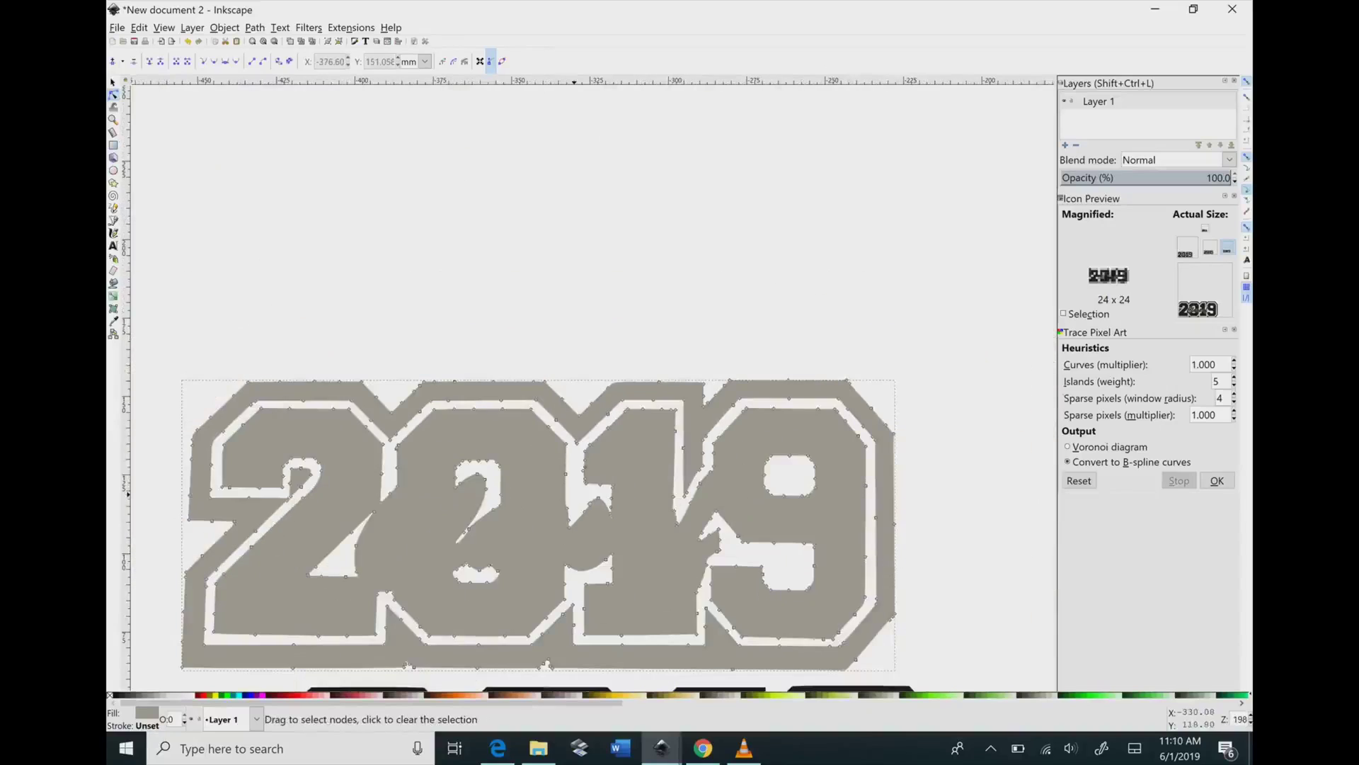
Step: Move the black 2019 layer up onto the gray layer so that their outer outlines line up
scroll(567, 424, "down", 4)
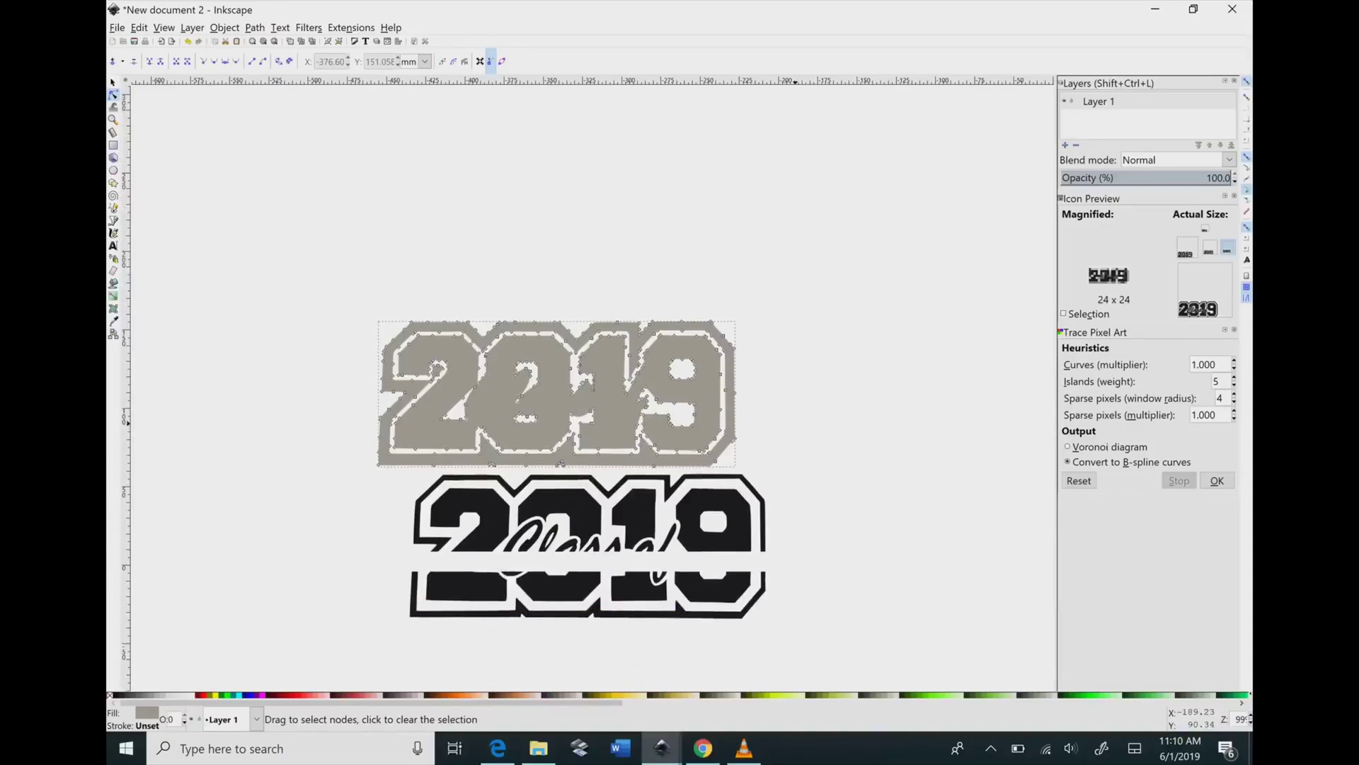
left_click(113, 82)
left_click_drag(632, 531, 557, 409)
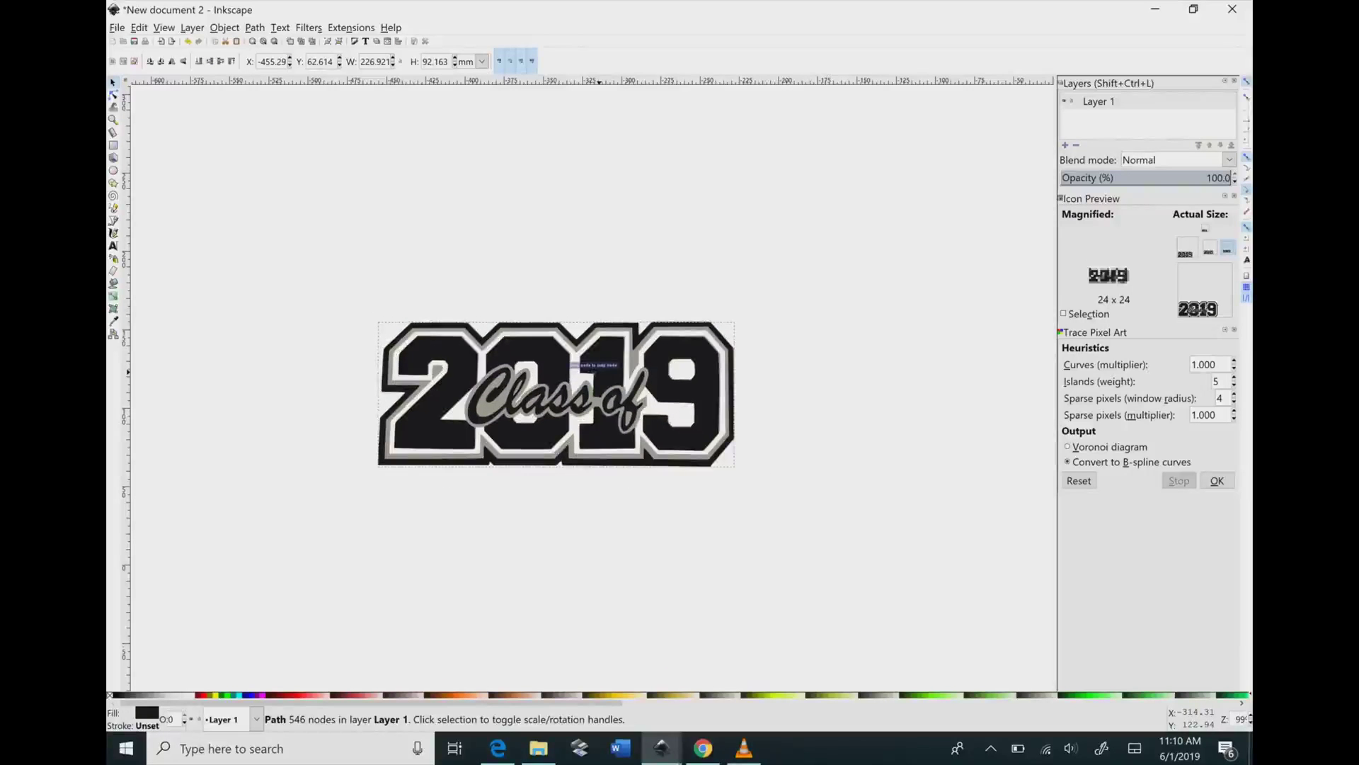
Step: Delete the bump node on the black layer's edge just left of the loop of the script "f"
scroll(647, 510, "up", 2)
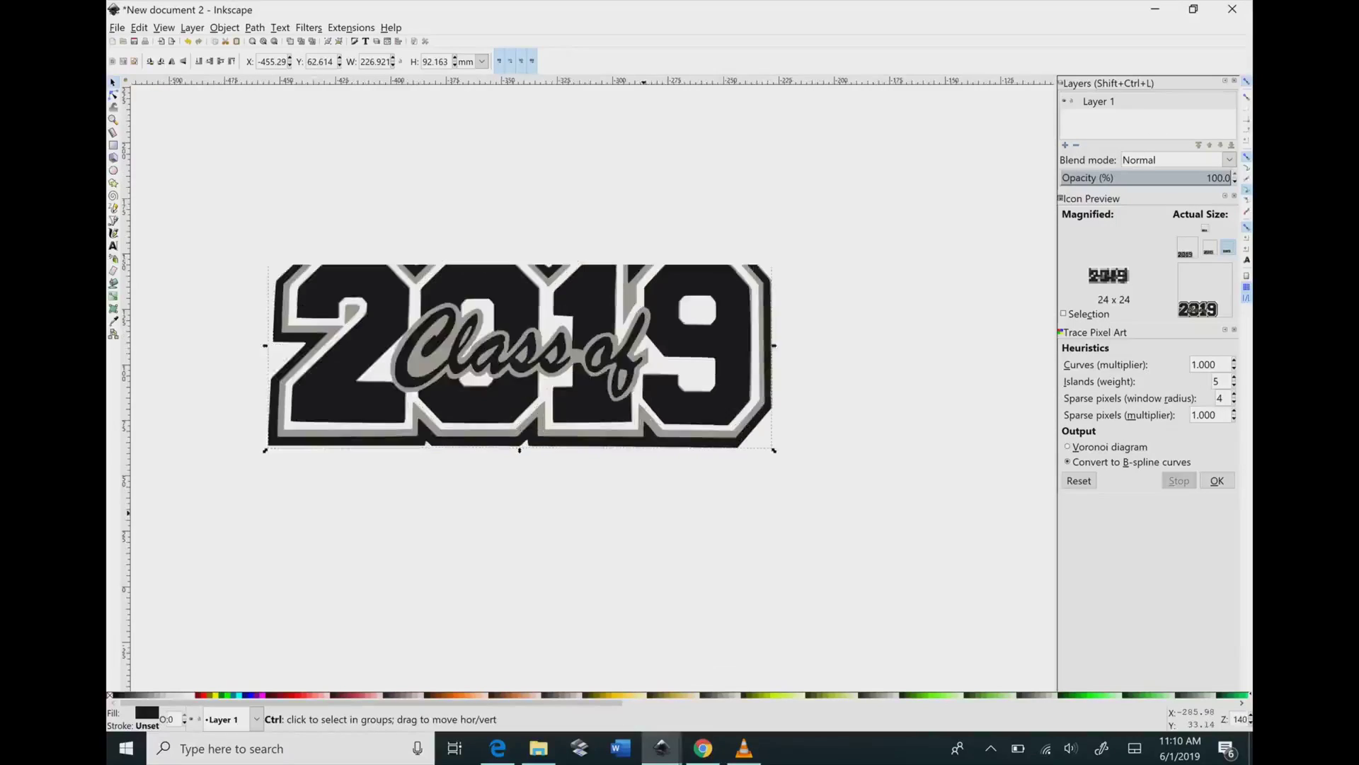
scroll(218, 444, "up", 3)
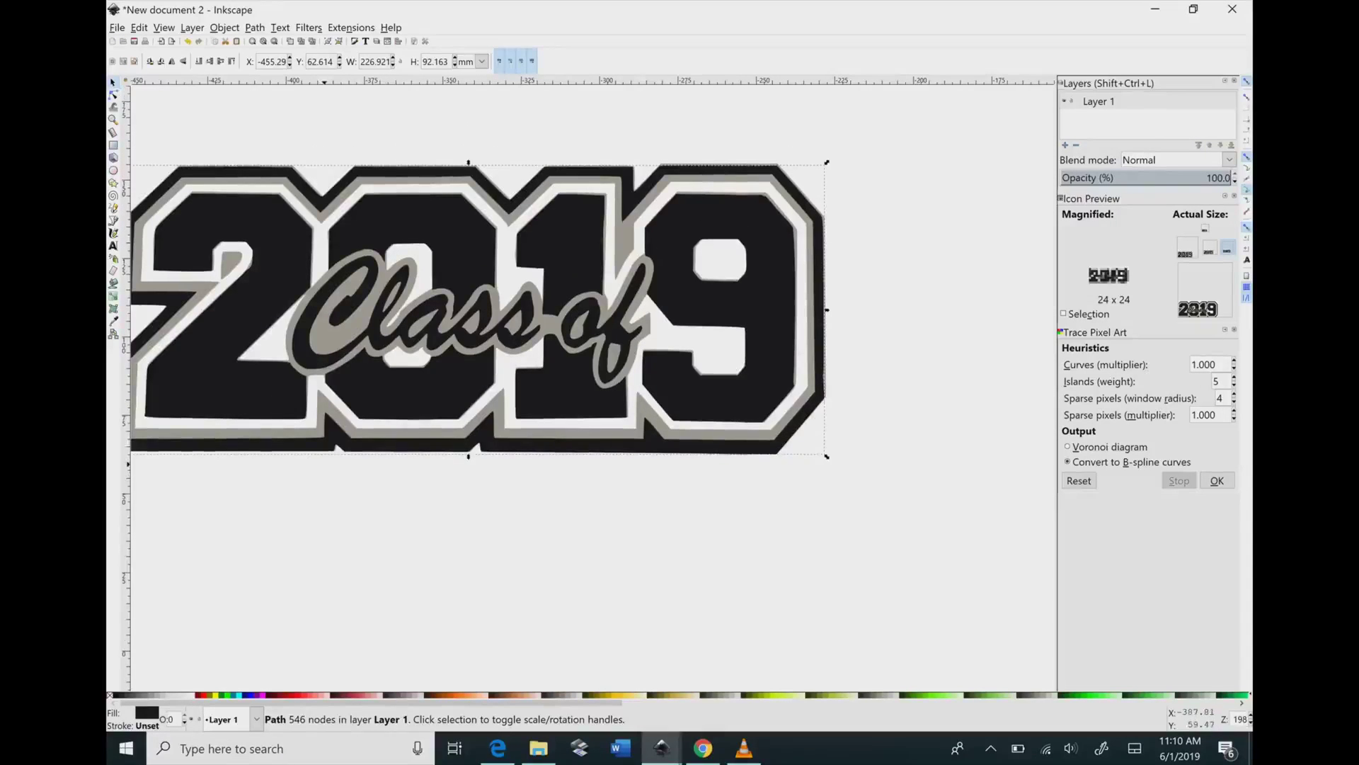
left_click_drag(216, 502, 177, 501)
scroll(611, 425, "up", 4)
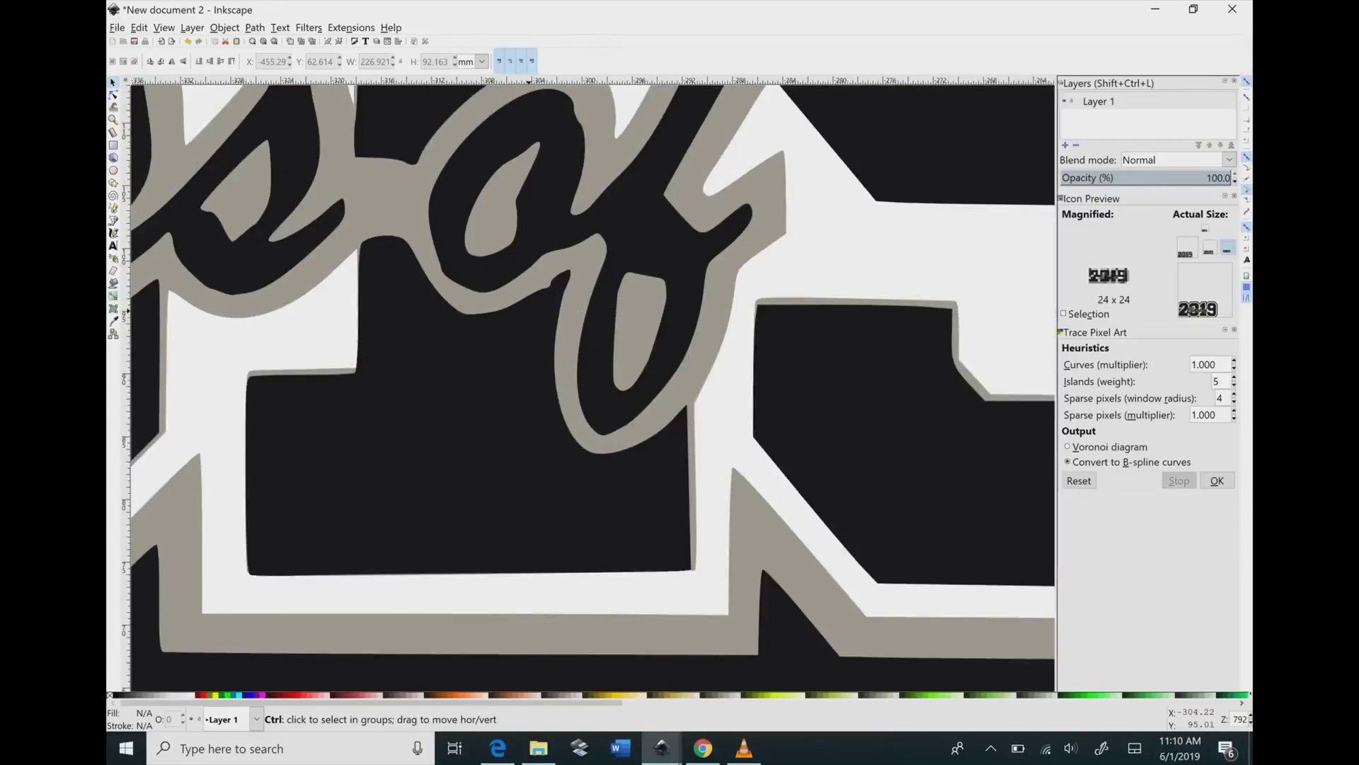
scroll(531, 319, "up", 1)
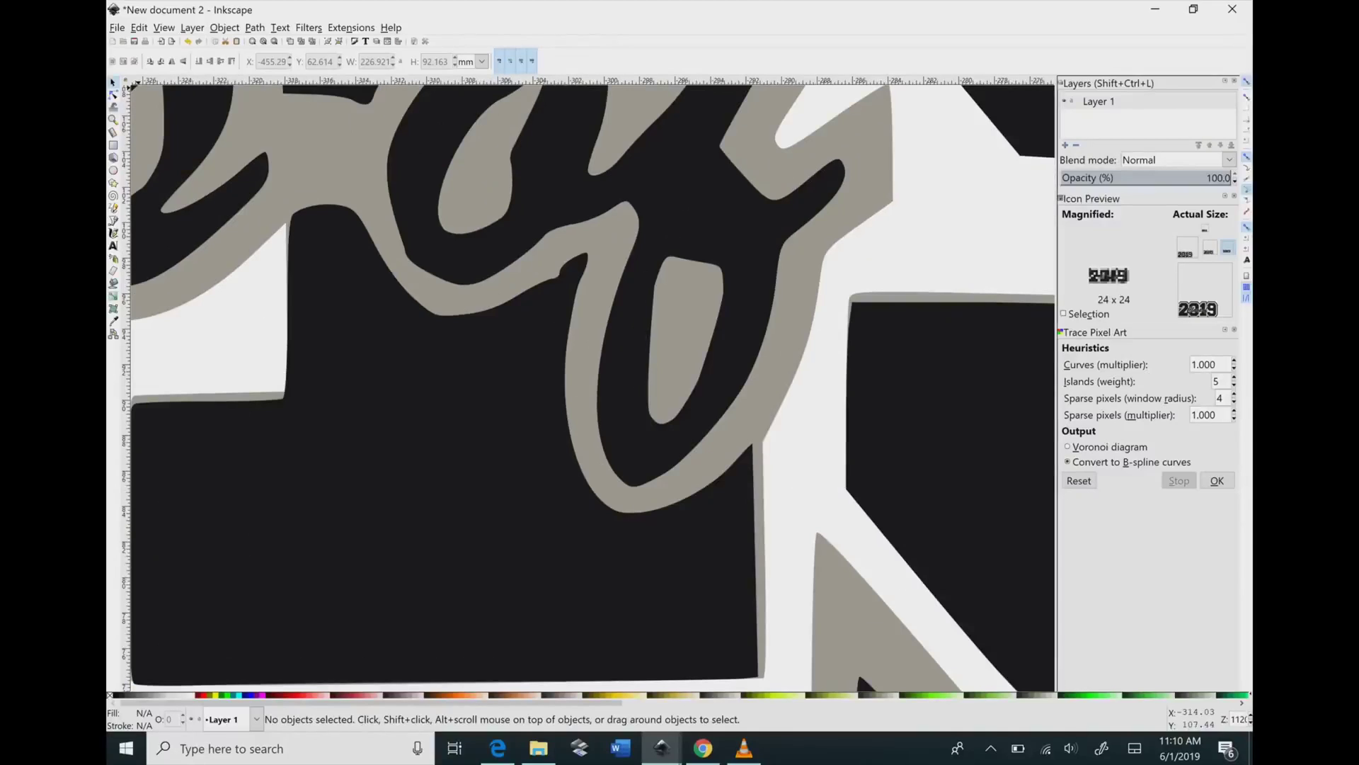
key("n")
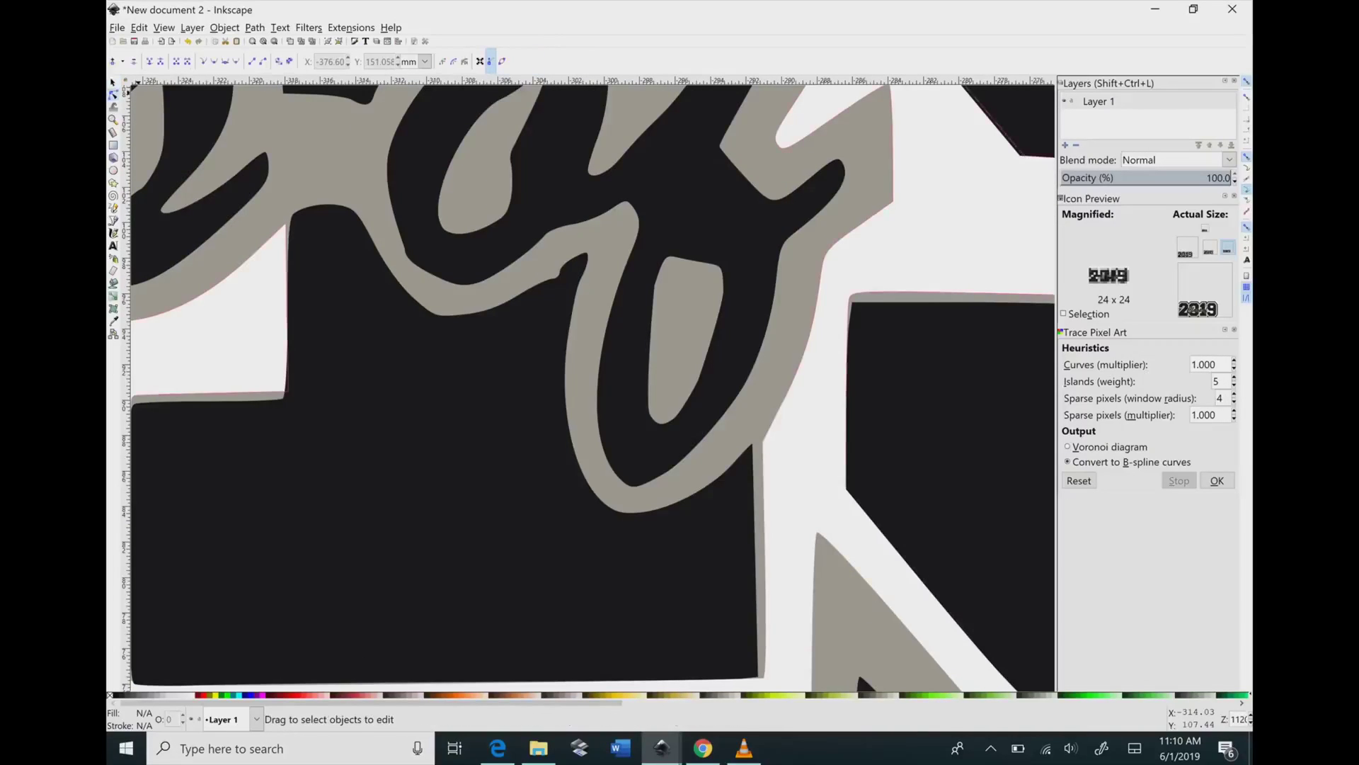
left_click(564, 278)
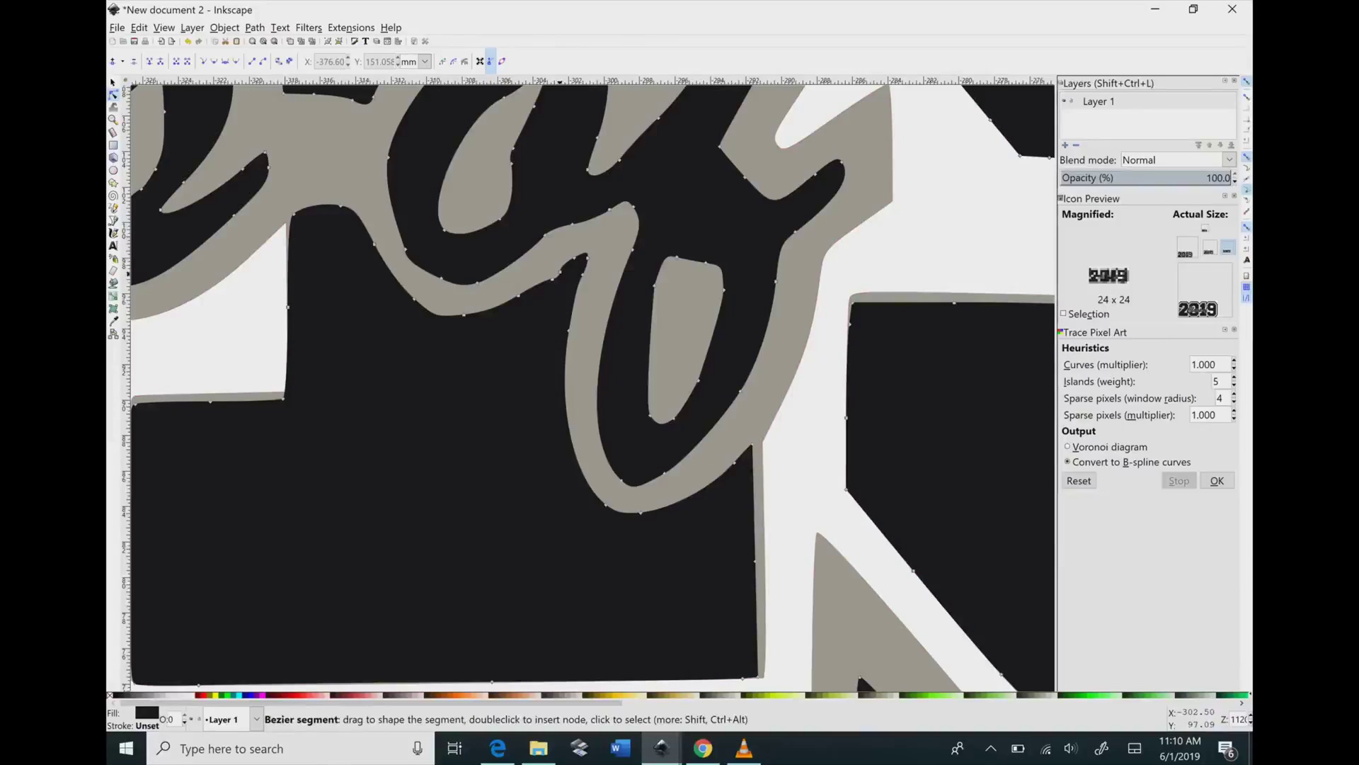
left_click(555, 276)
key("Delete")
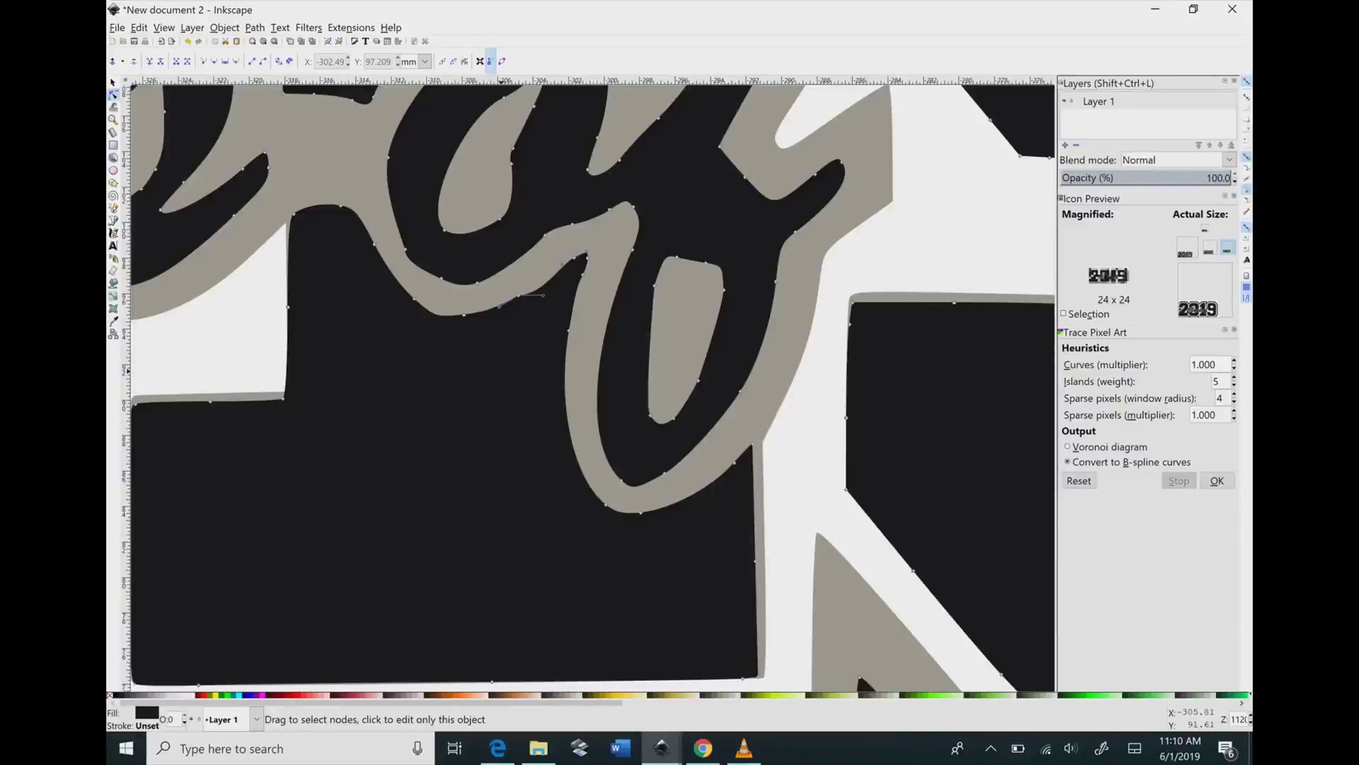
Step: Delete the original embedded Class of 2019 image at the page, keeping only the traced layers
scroll(502, 369, "down", 3, "ctrl")
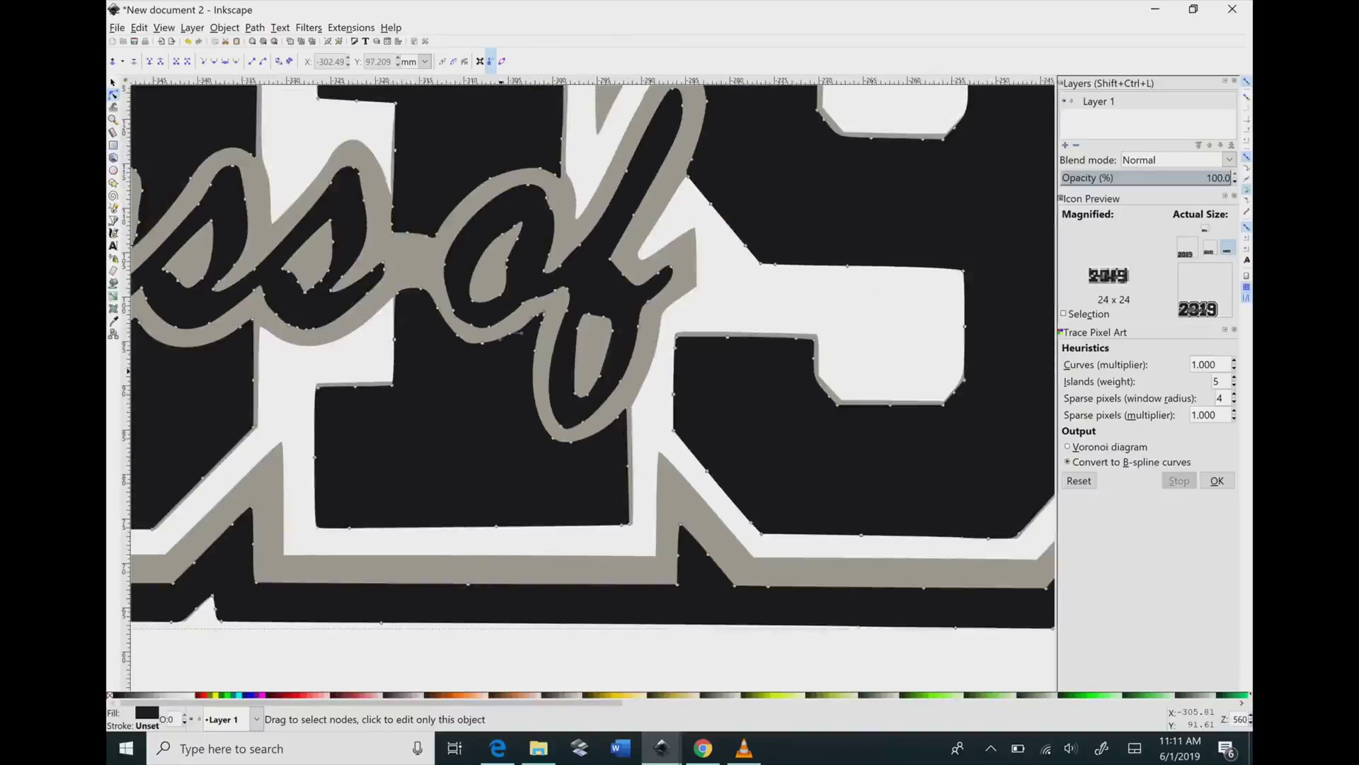
scroll(501, 347, "down", 1, "ctrl")
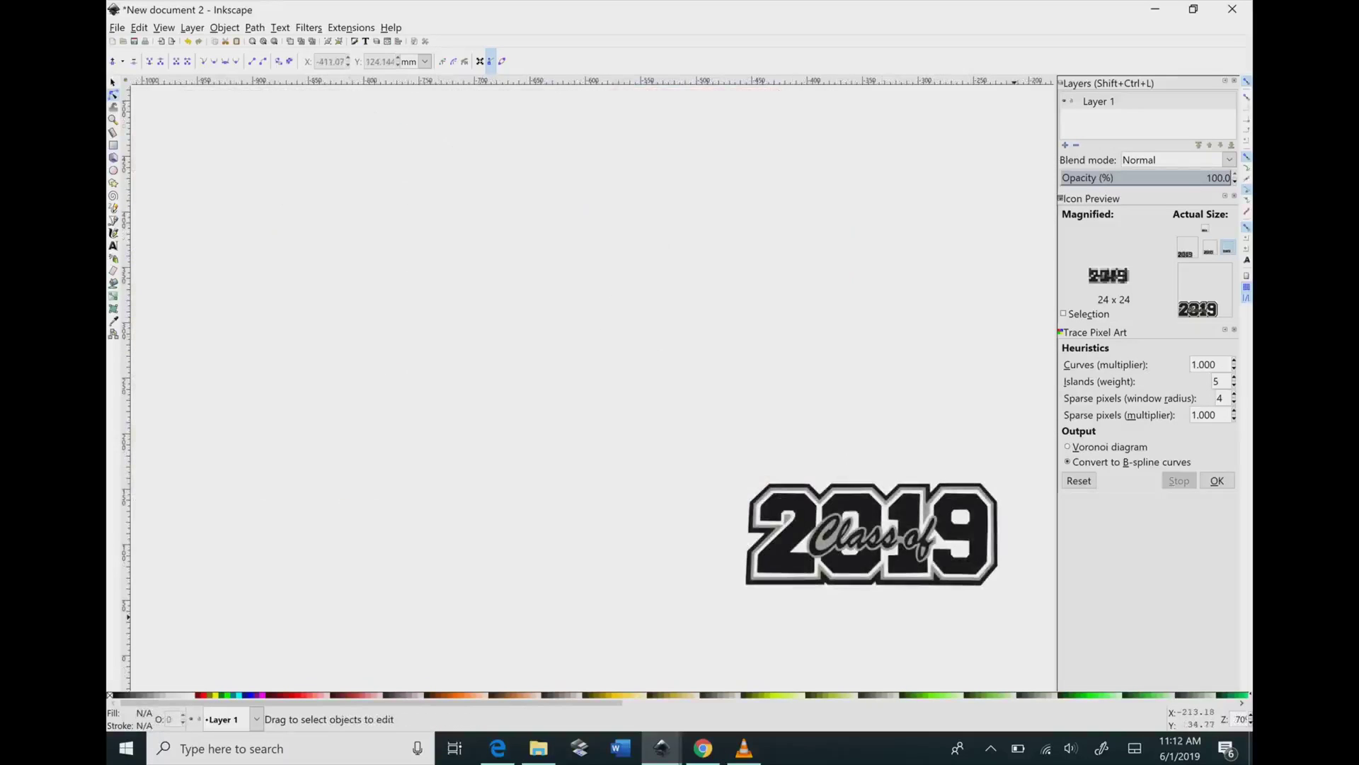
scroll(588, 495, "right", 10)
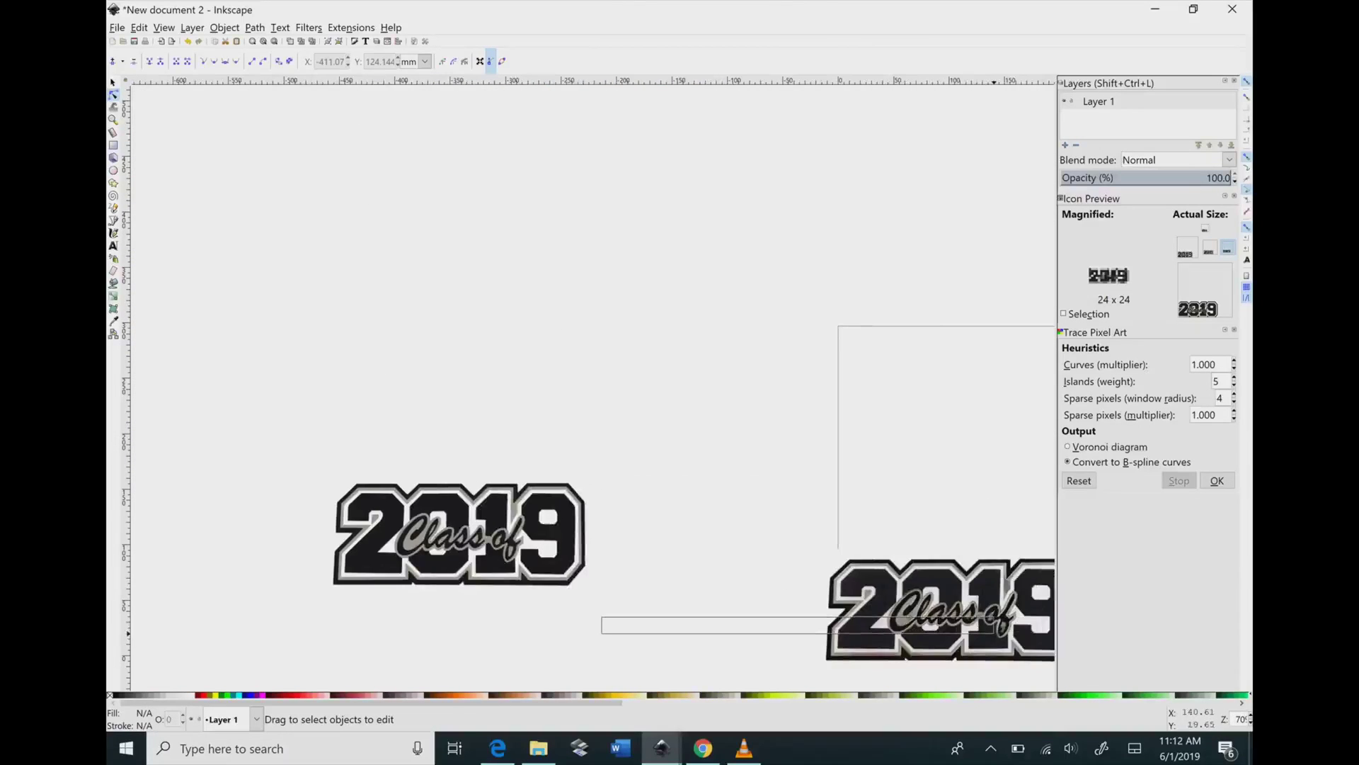
left_click_drag(994, 633, 902, 549)
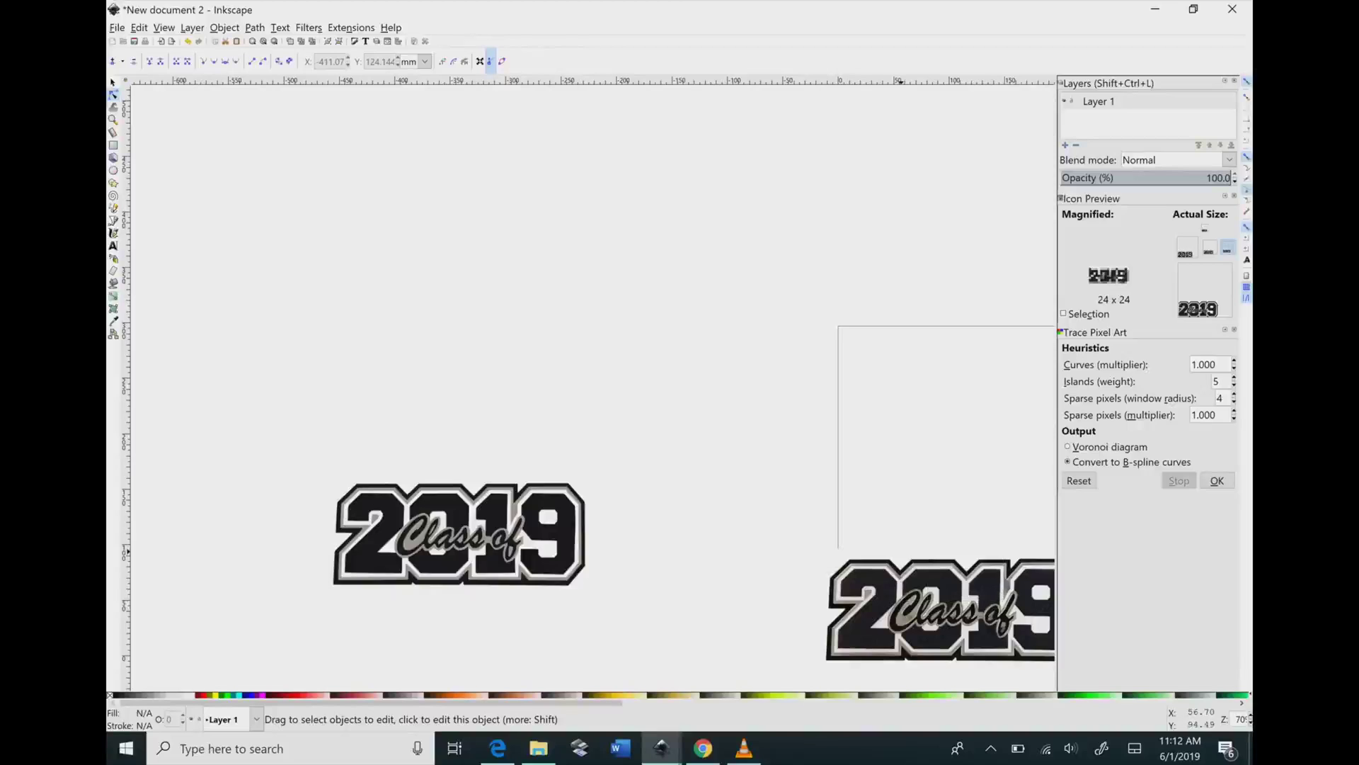
left_click(875, 611)
left_click_drag(859, 592, 837, 589)
left_click(881, 587)
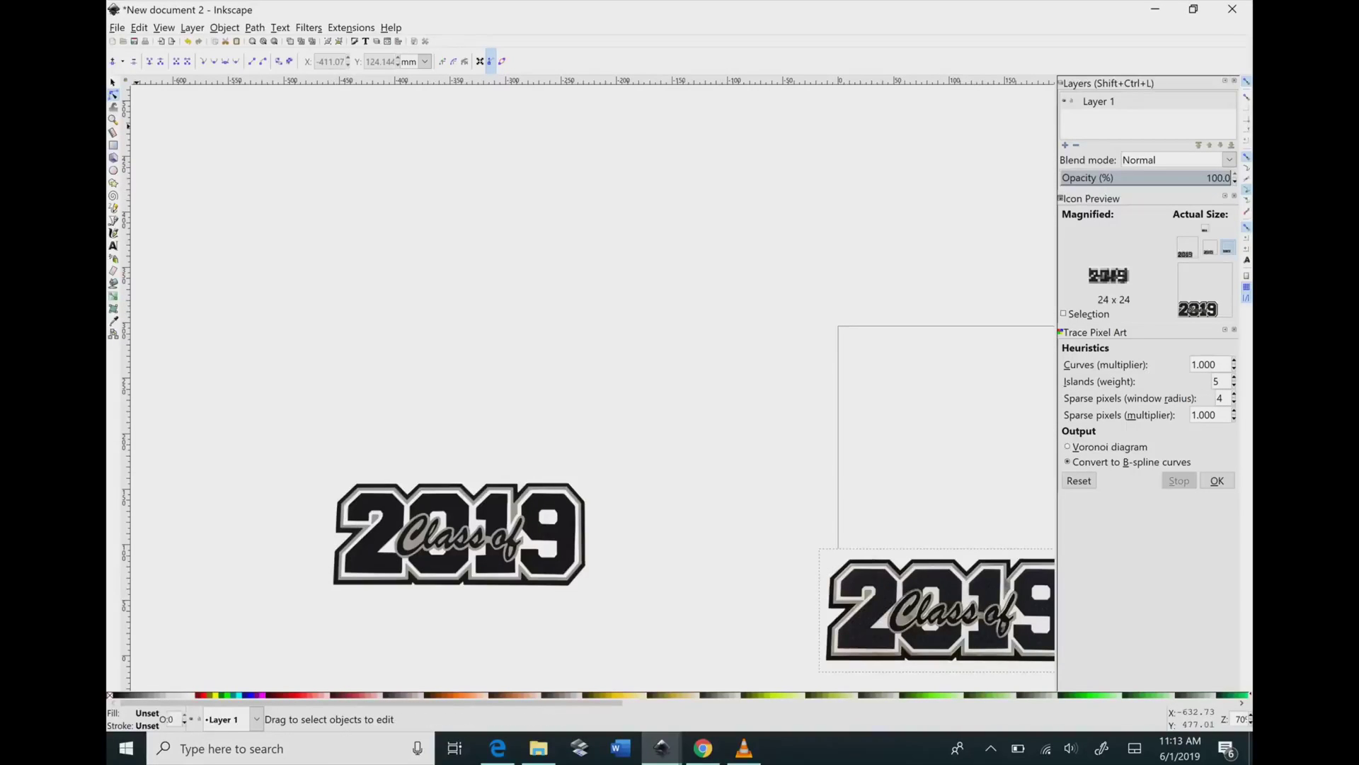
key("s")
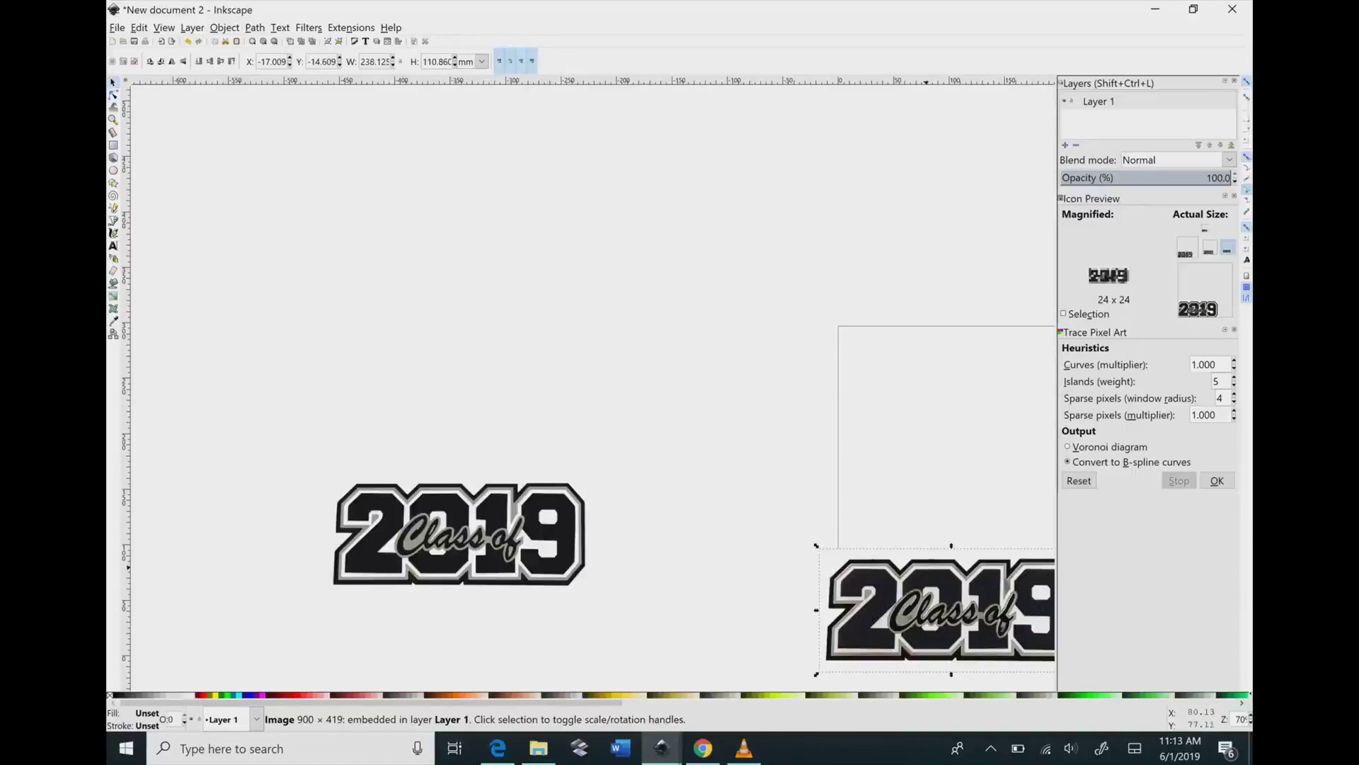
key("Delete")
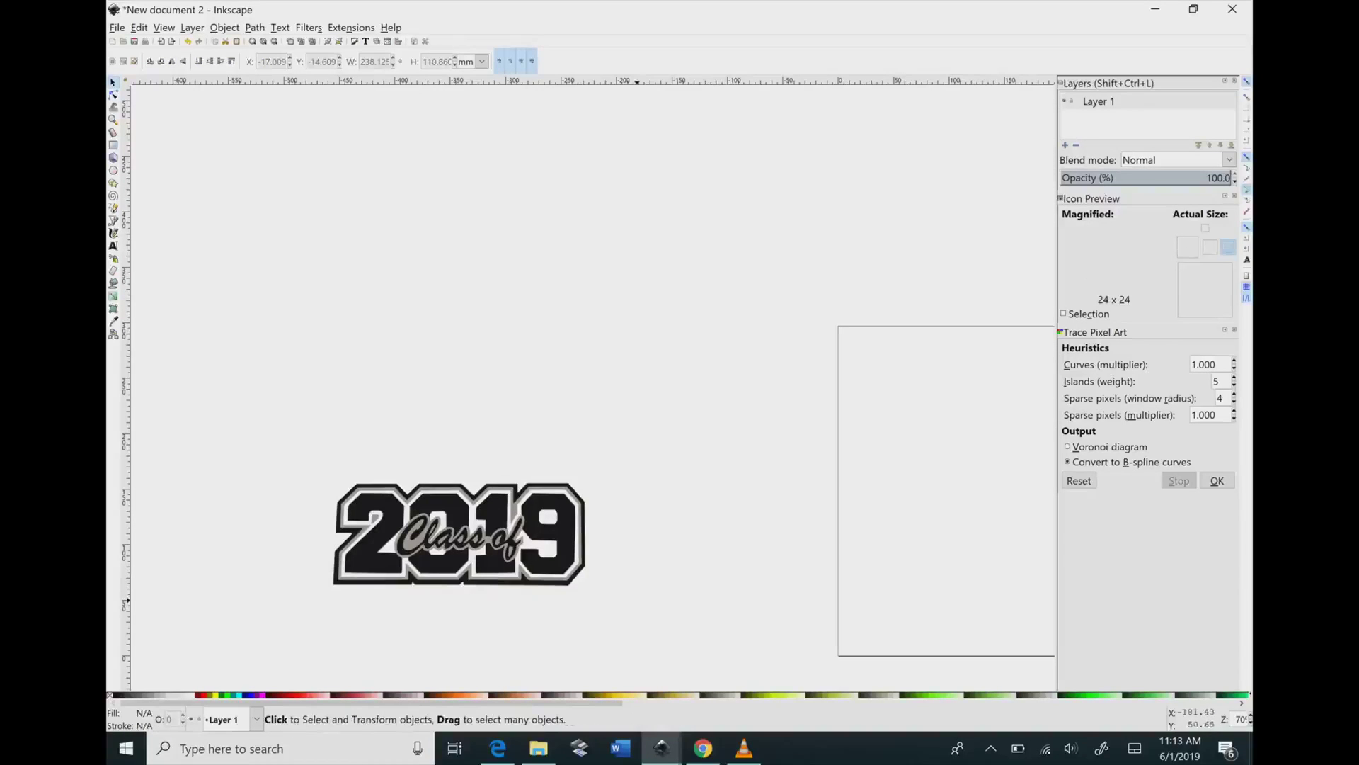
Step: Save the document in the circut folder as an Inkscape SVG named "2019 graduation3"
left_click(117, 28)
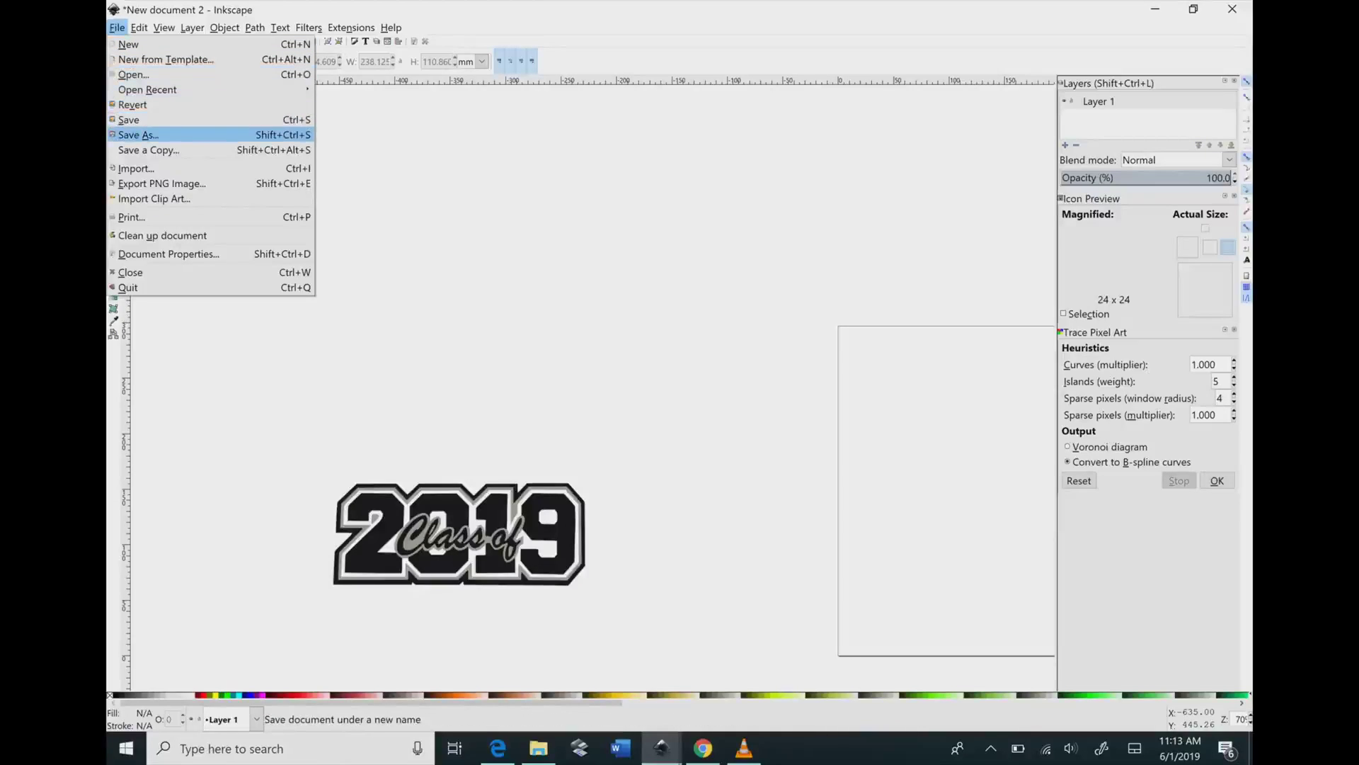
key("Return")
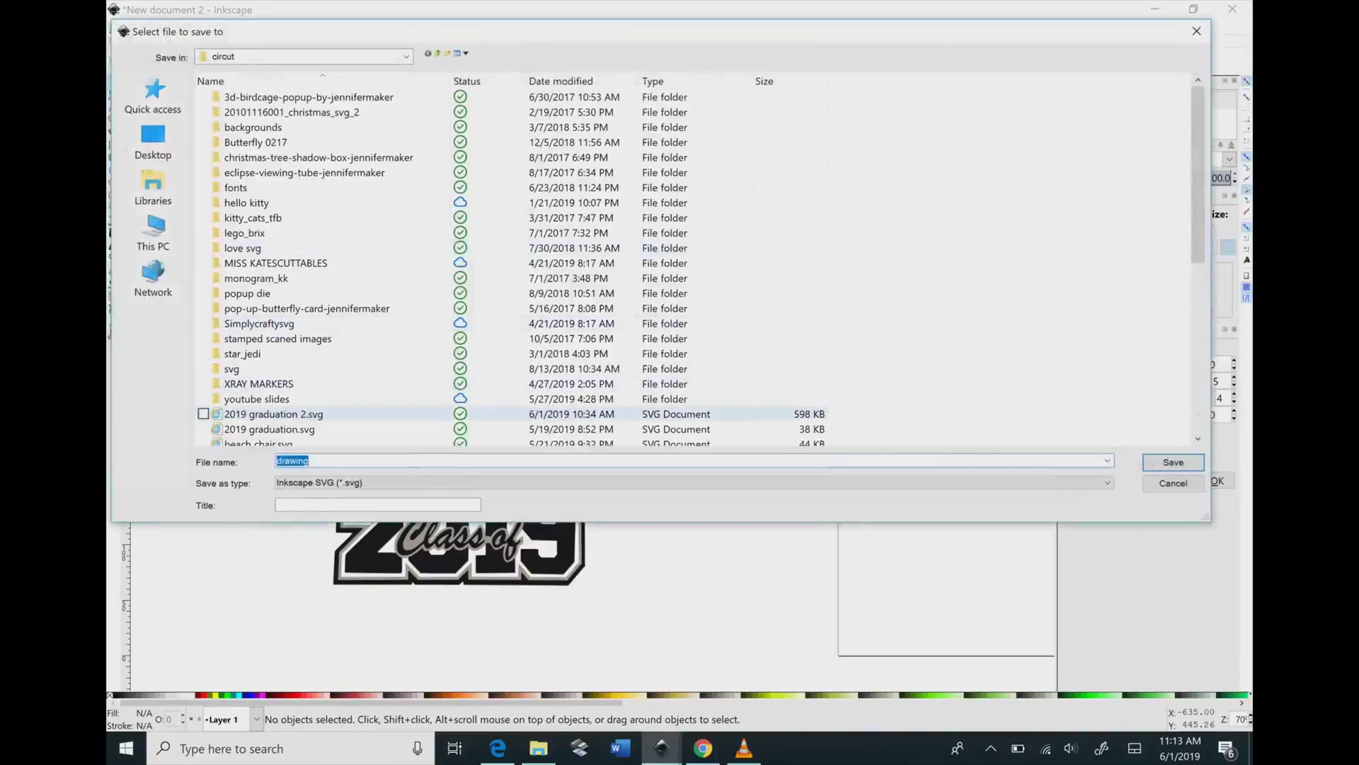
type("graduat")
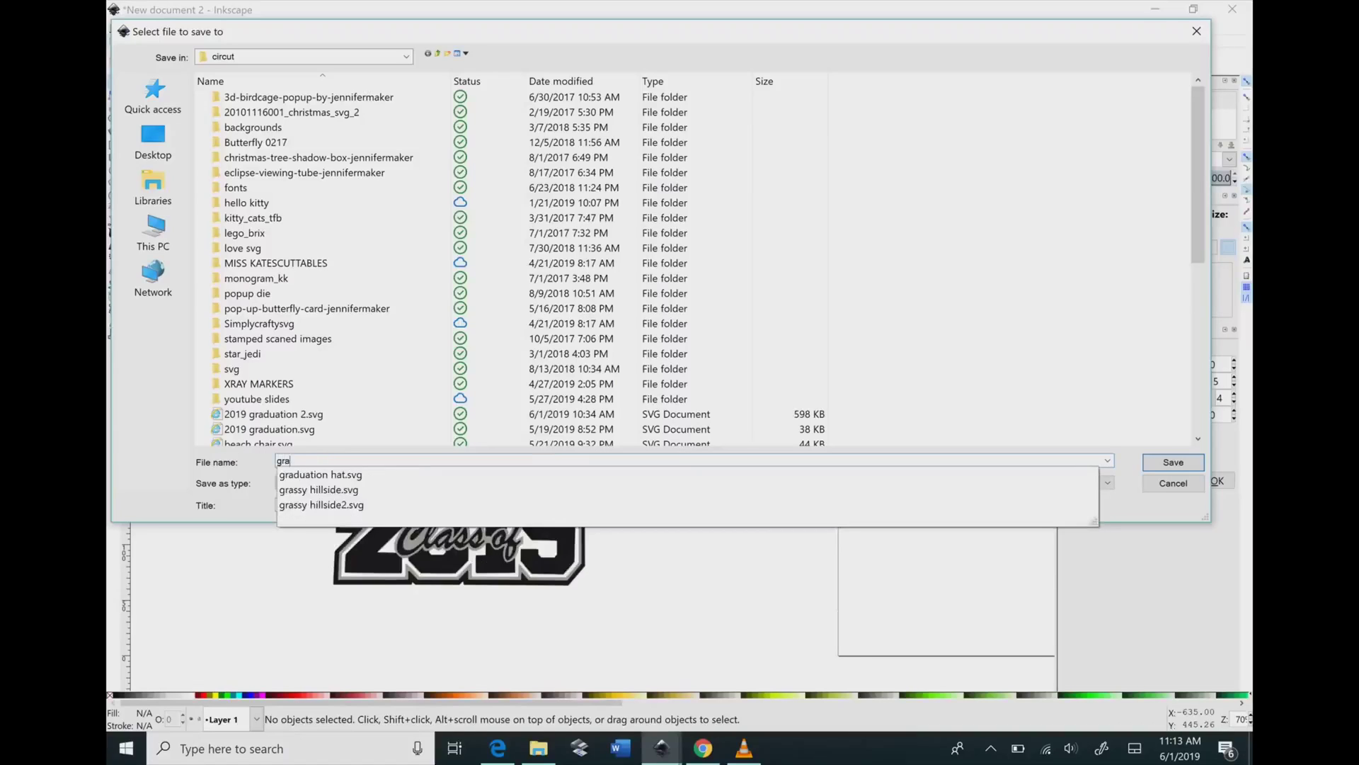
key("BackSpace")
key("BackSpace")
key("BackSpace")
key("BackSpace")
key("BackSpace")
key("BackSpace")
key("BackSpace")
type("2019 graa")
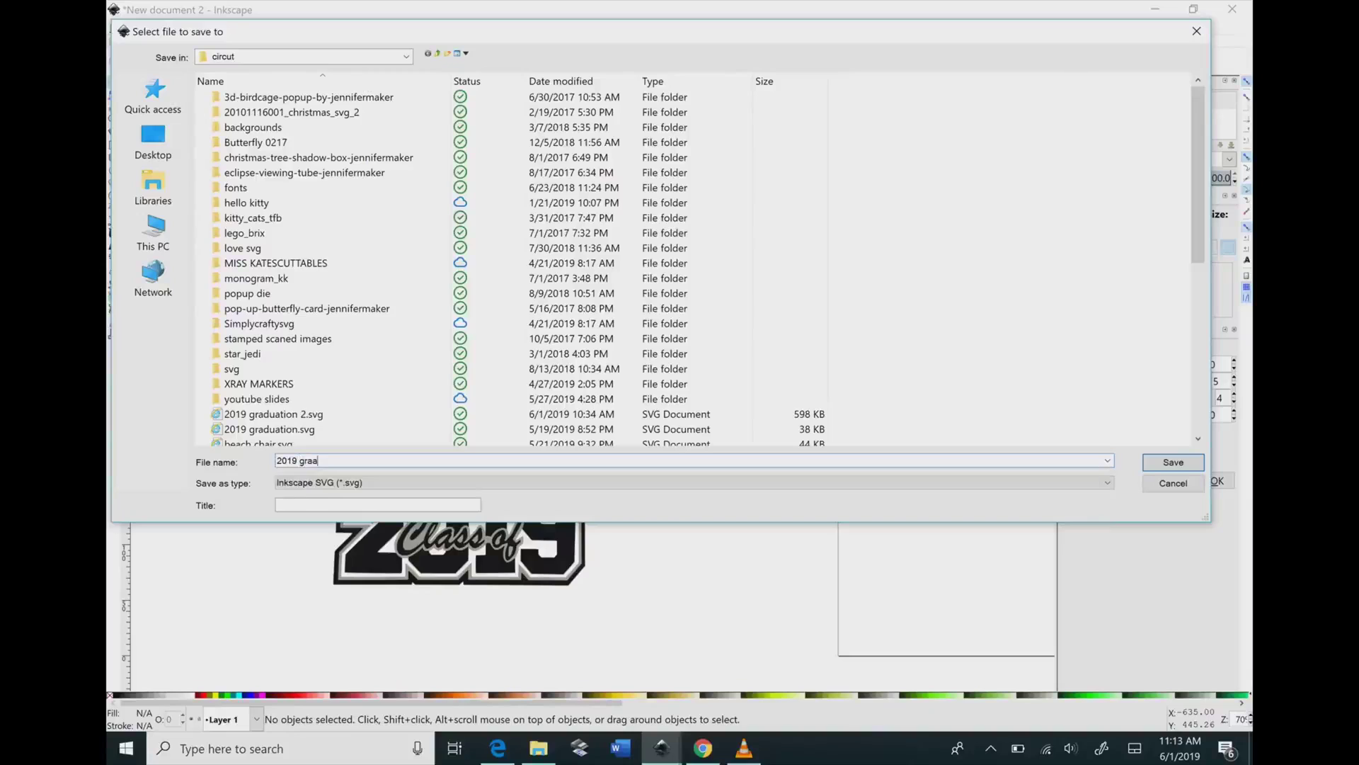
key("BackSpace")
type("duation3")
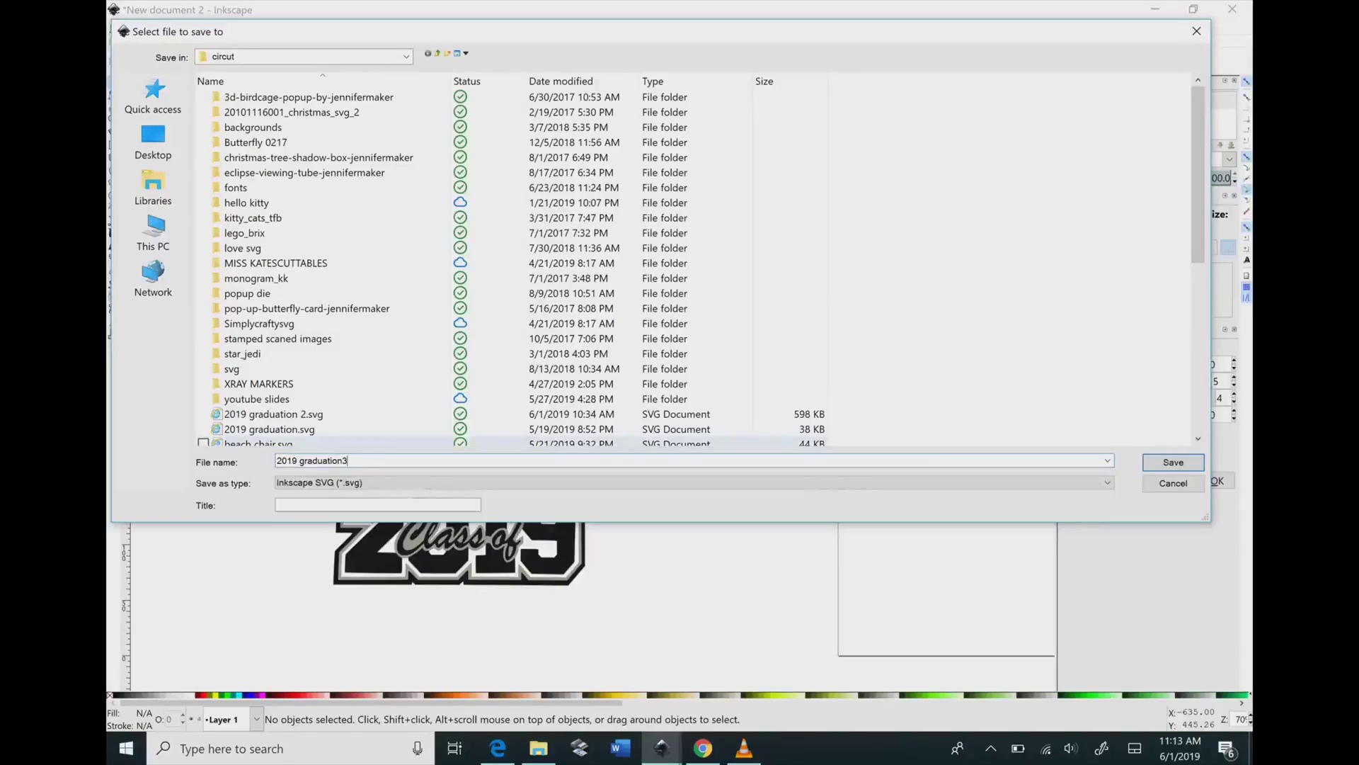
key("ctrl+a")
key("Return")
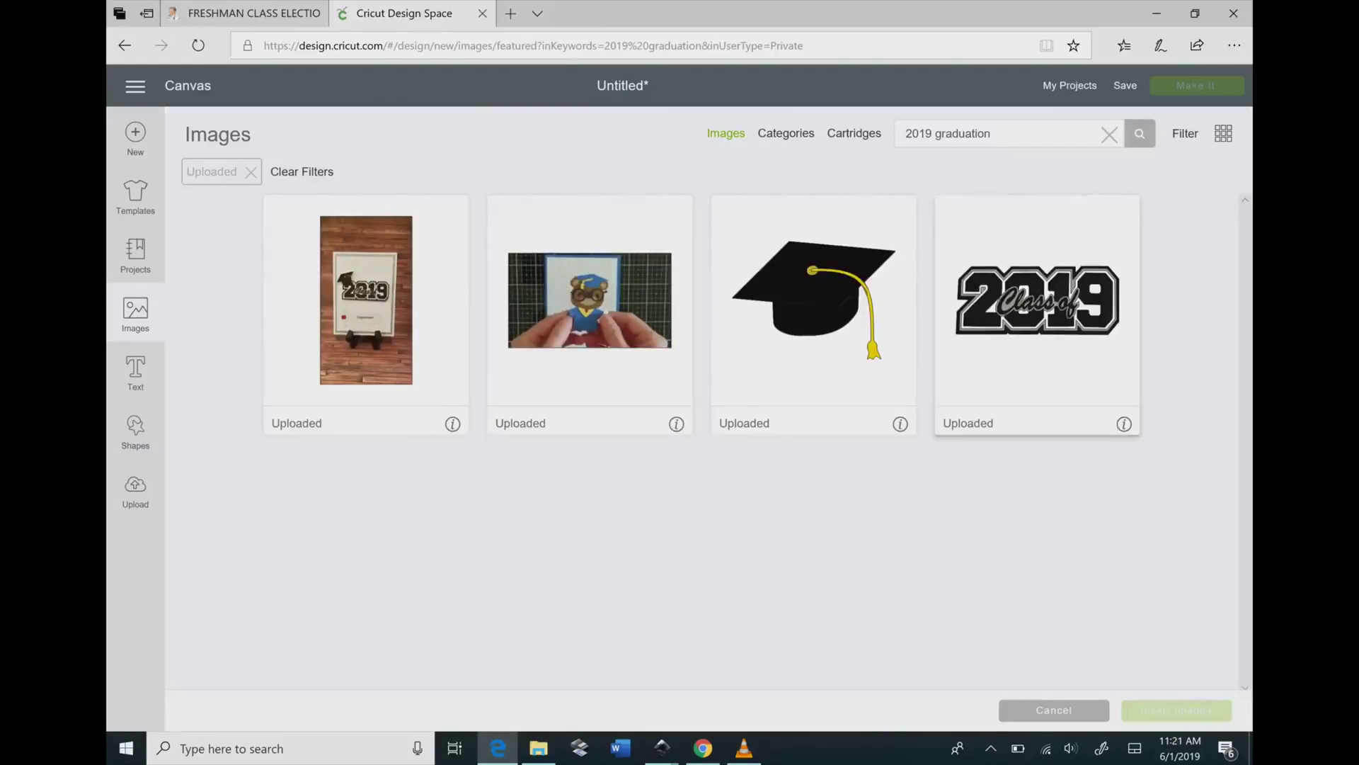
Step: In Cricut Design Space, insert the uploaded Class of 2019 image onto the canvas and ungroup its layers
left_click(1045, 247)
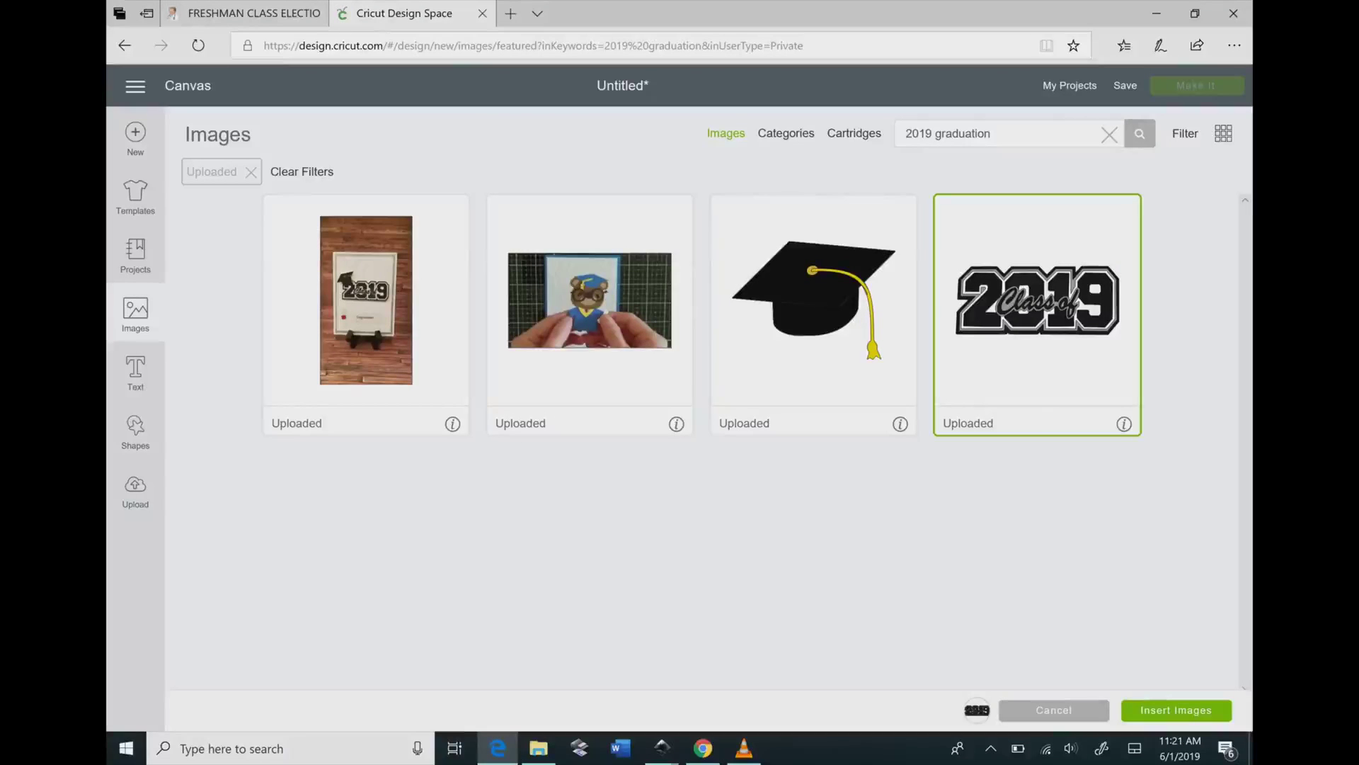
left_click(1175, 709)
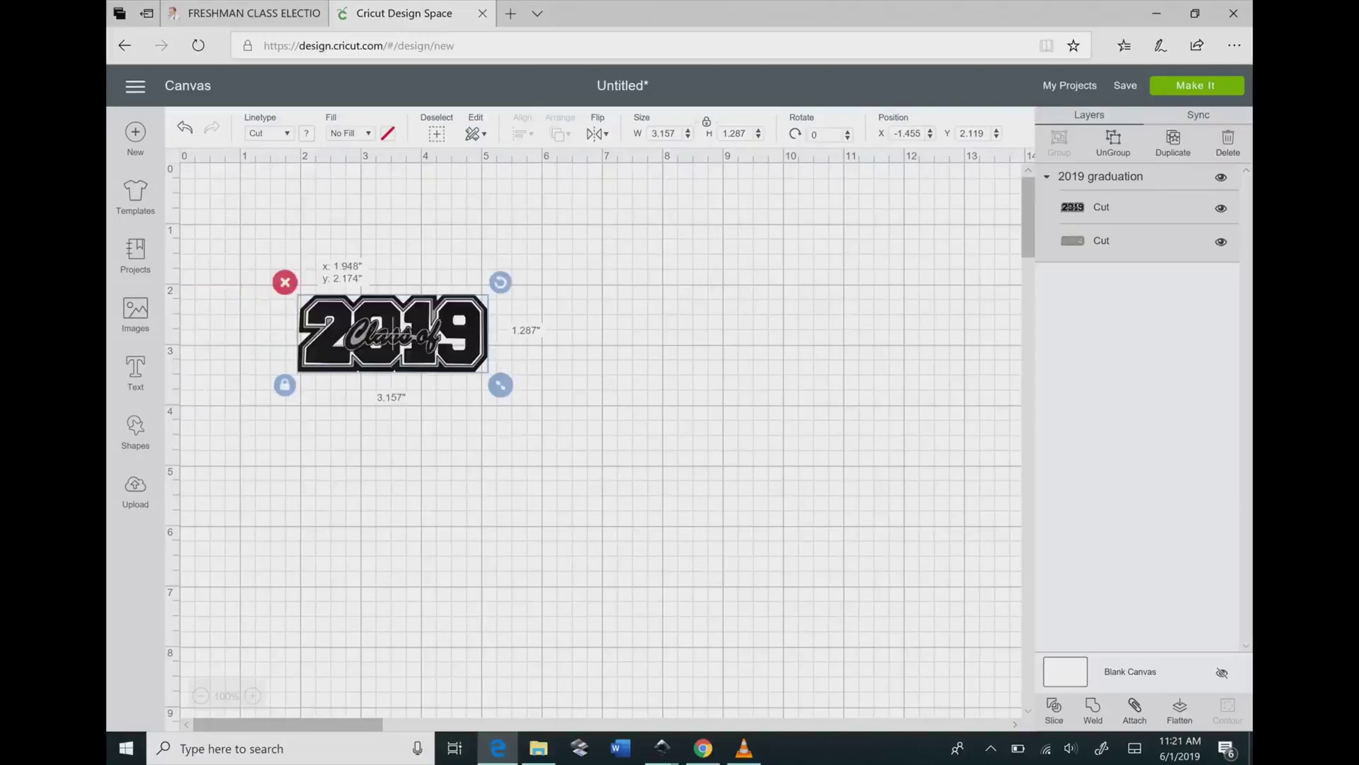
left_click(1112, 143)
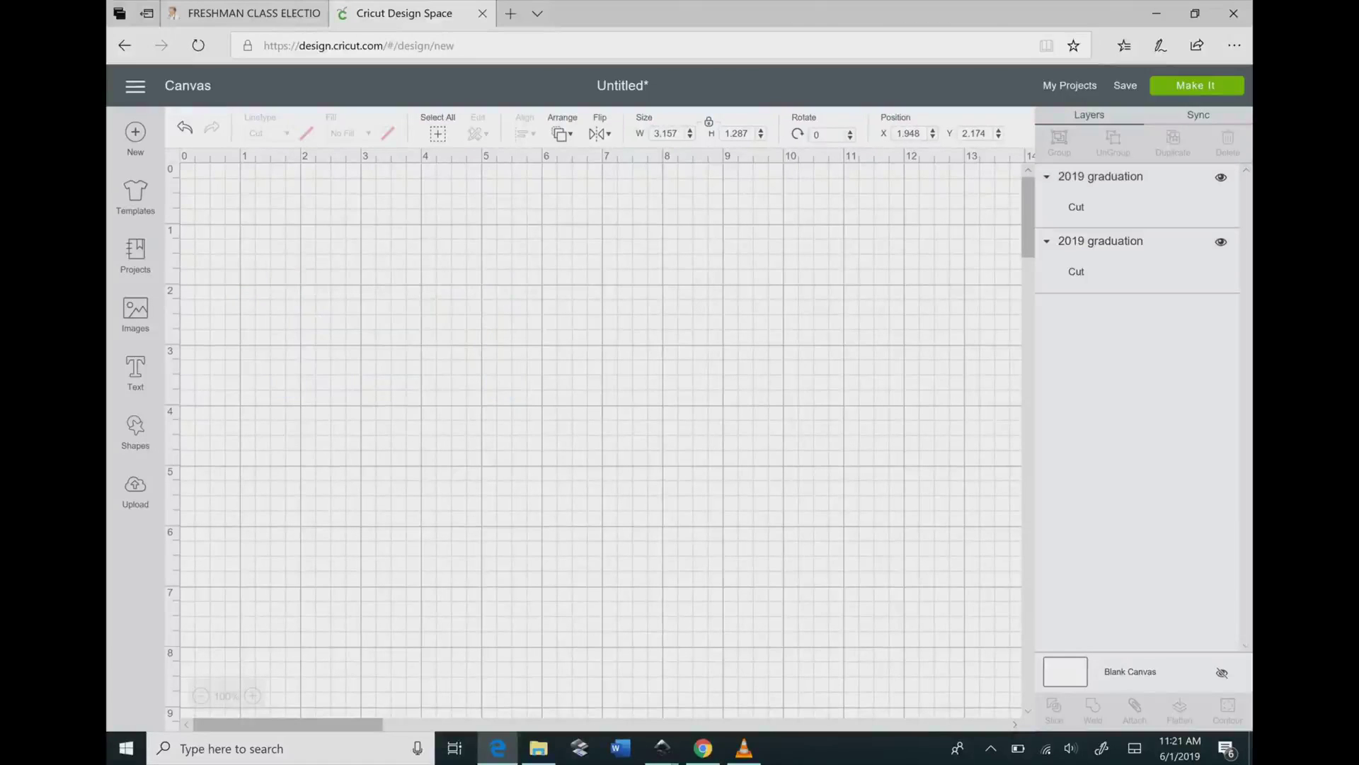
Step: Move the black layer off the gray one, then duplicate the gray layer and place the copy at about X 5.462, Y 4.535
left_click_drag(393, 329, 710, 290)
left_click(391, 332)
key("ctrl+d")
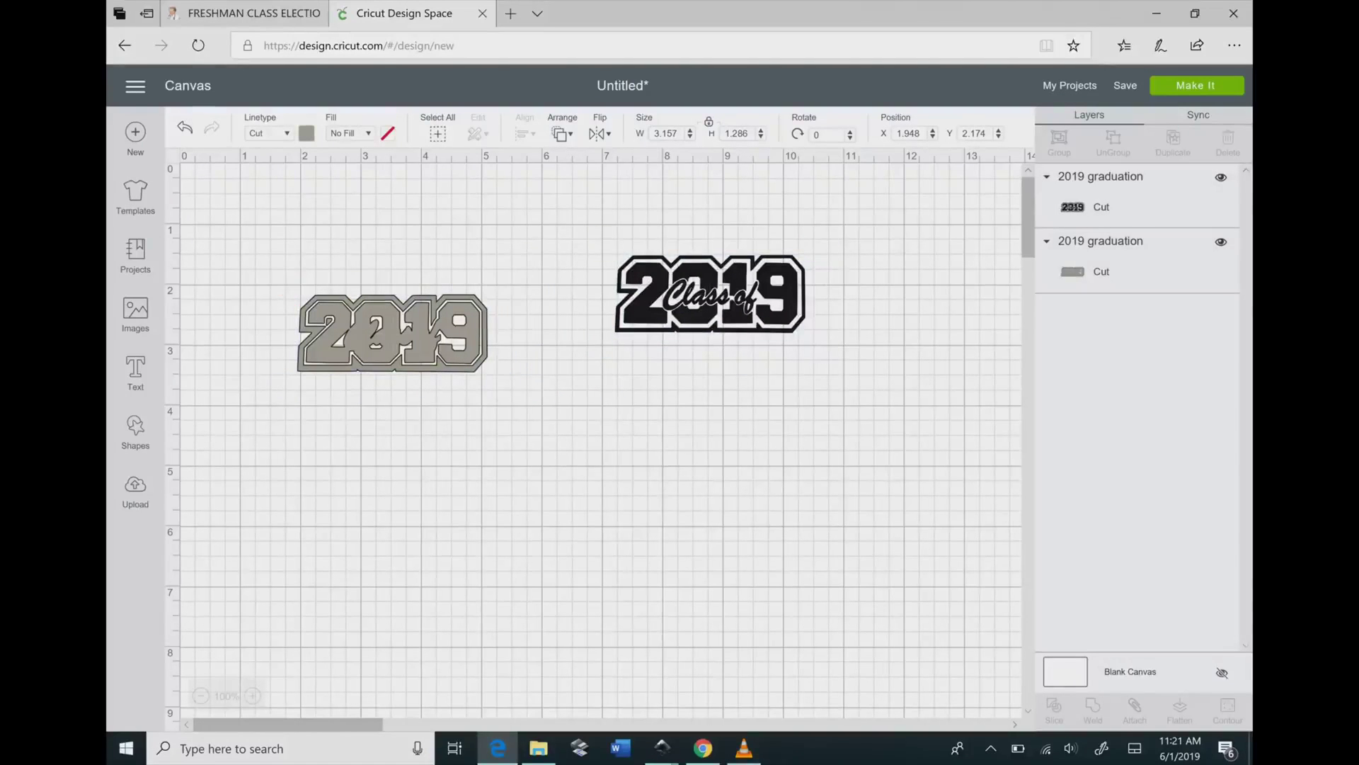
left_click_drag(423, 363, 592, 478)
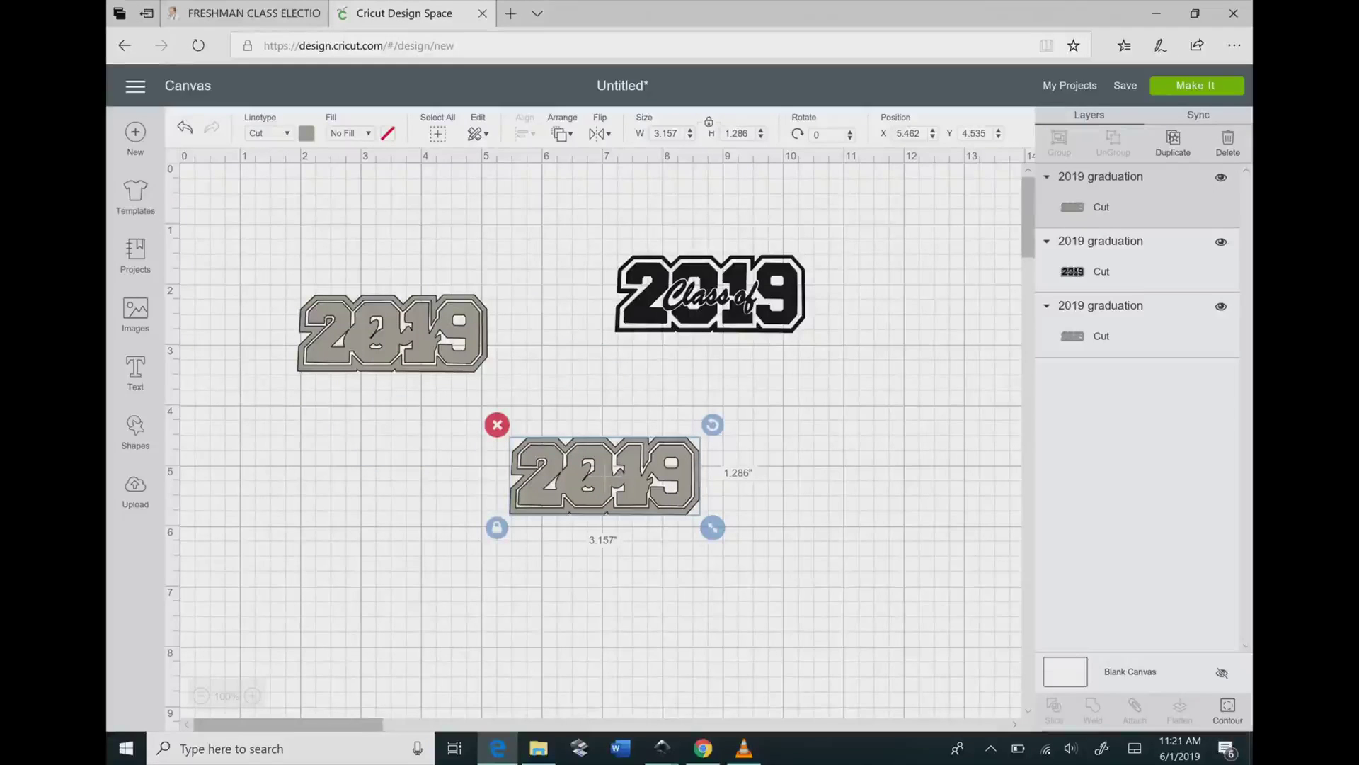
Step: Hide all inner contours of the gray copy to make it a solid backing shape and color it white
left_click(1227, 711)
left_click(959, 586)
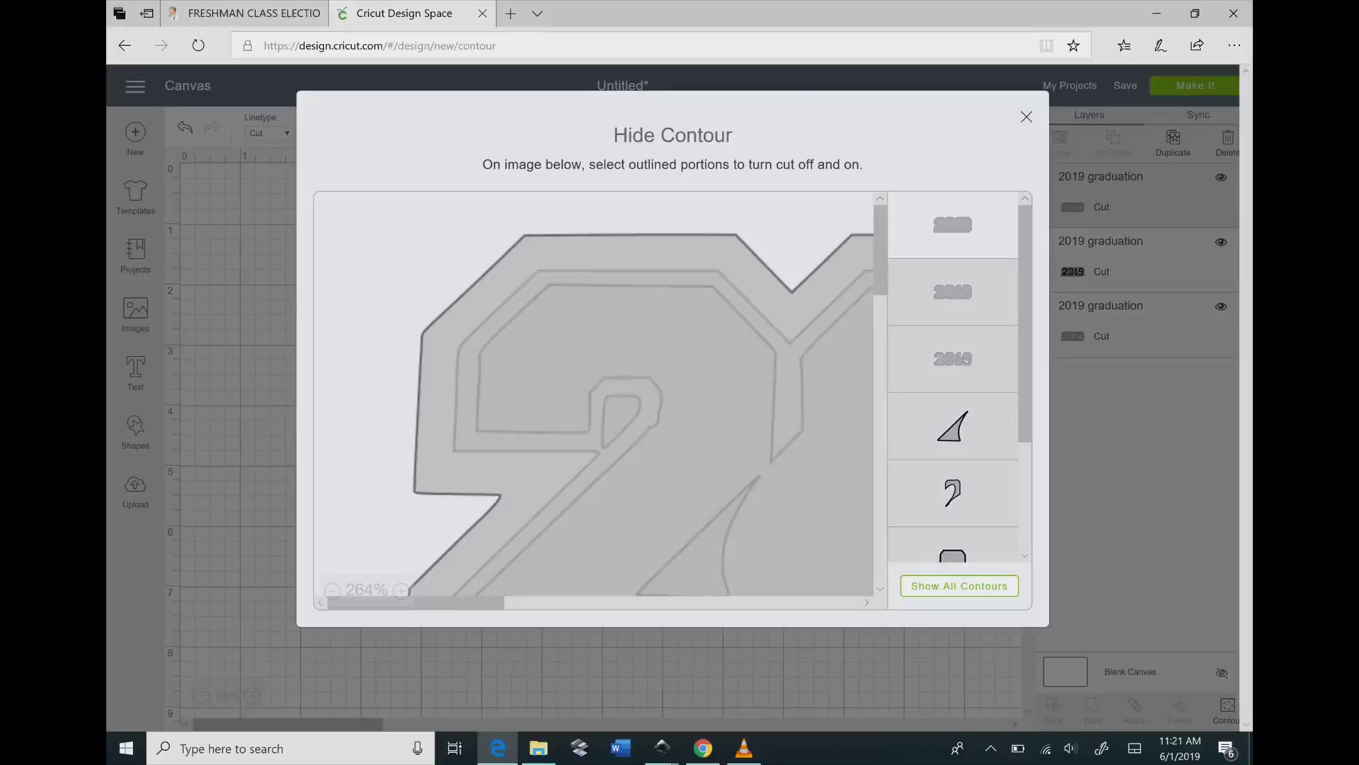
key("Escape")
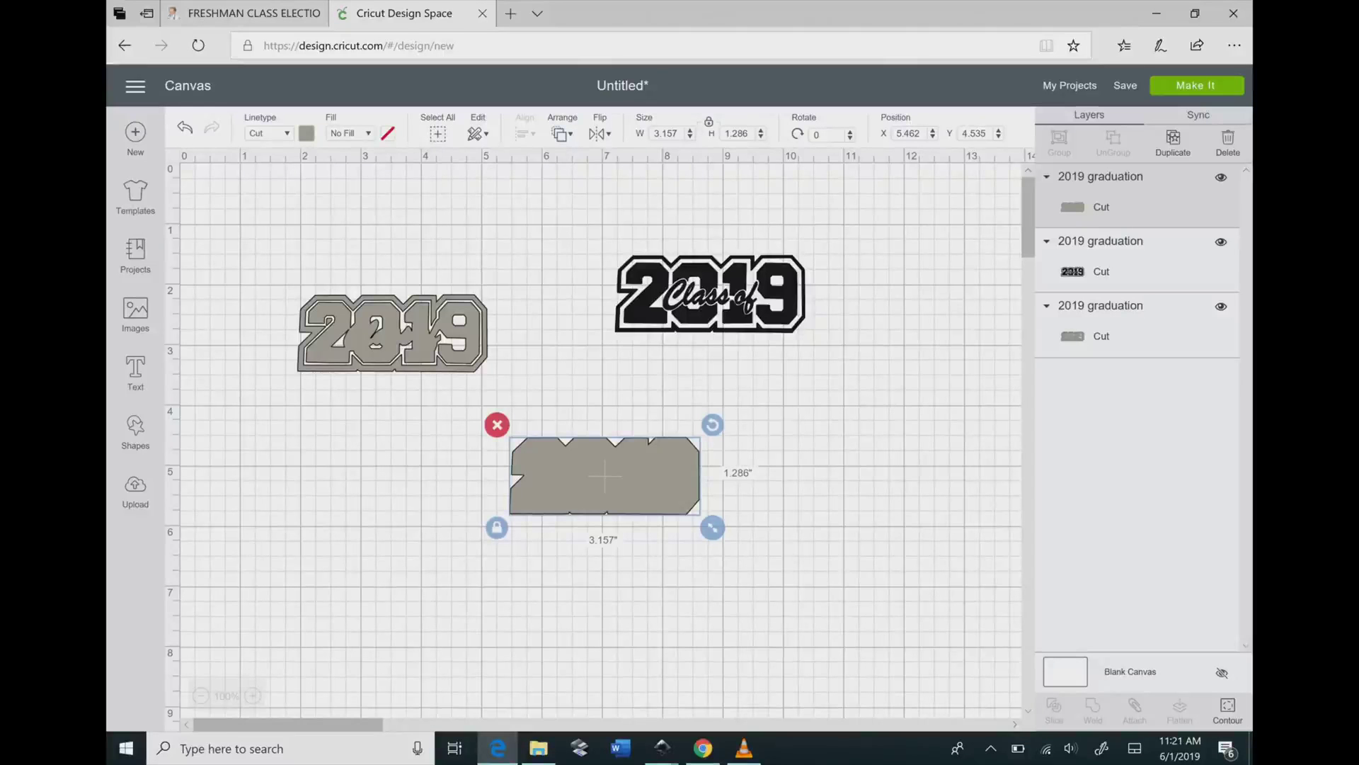
left_click(306, 133)
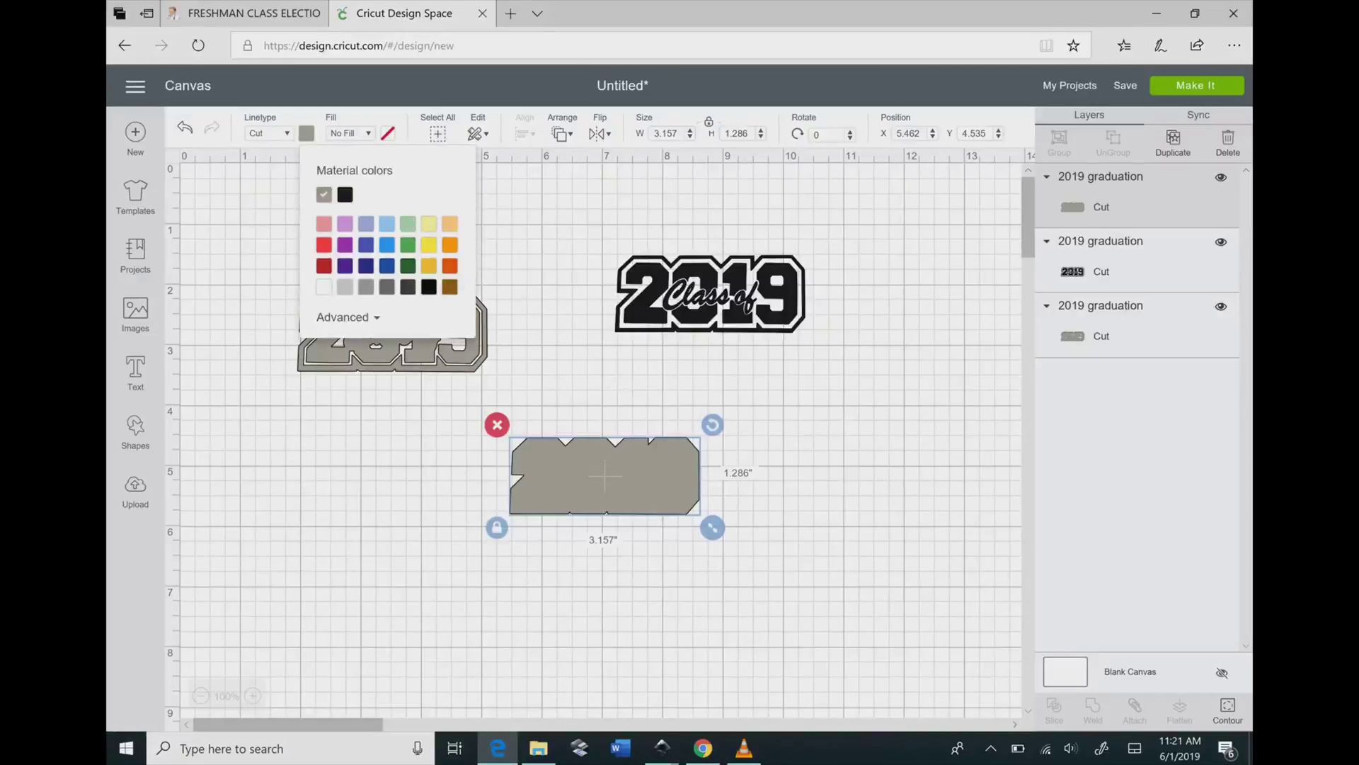
left_click(324, 286)
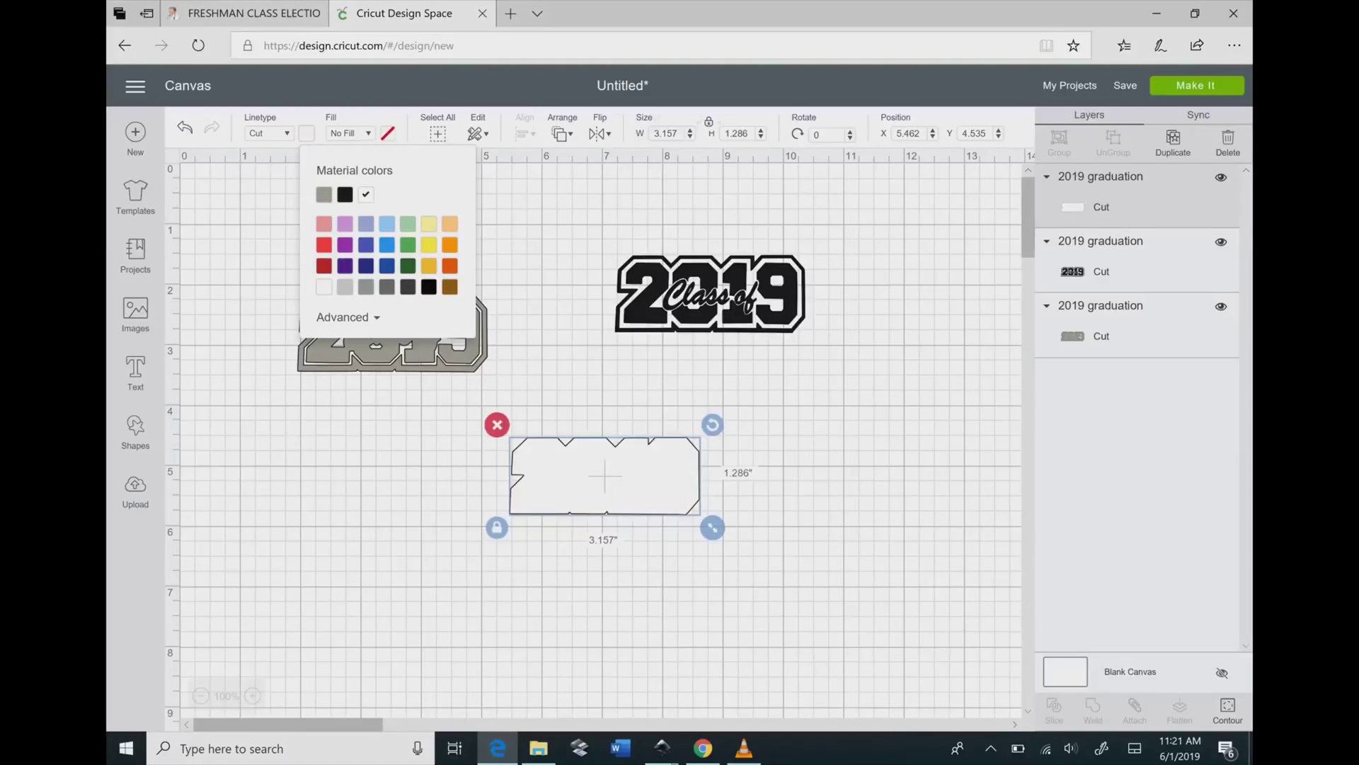
Step: Move the white backing to about X 3.323, Y 4.008 and the gray layer to about X 3.184, Y 2.466, then send the white backing to the back
left_click_drag(605, 475, 475, 443)
key("Escape")
left_click_drag(377, 331, 453, 350)
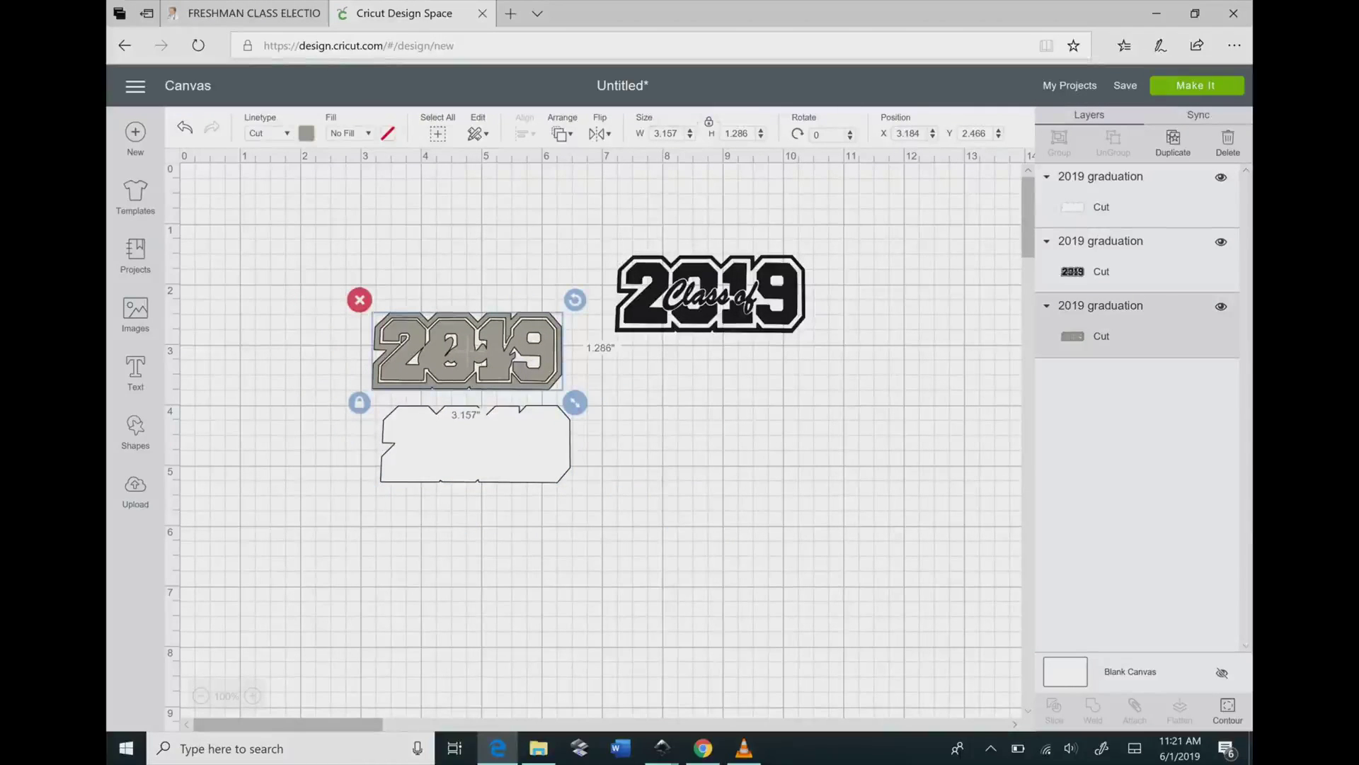
left_click(476, 443)
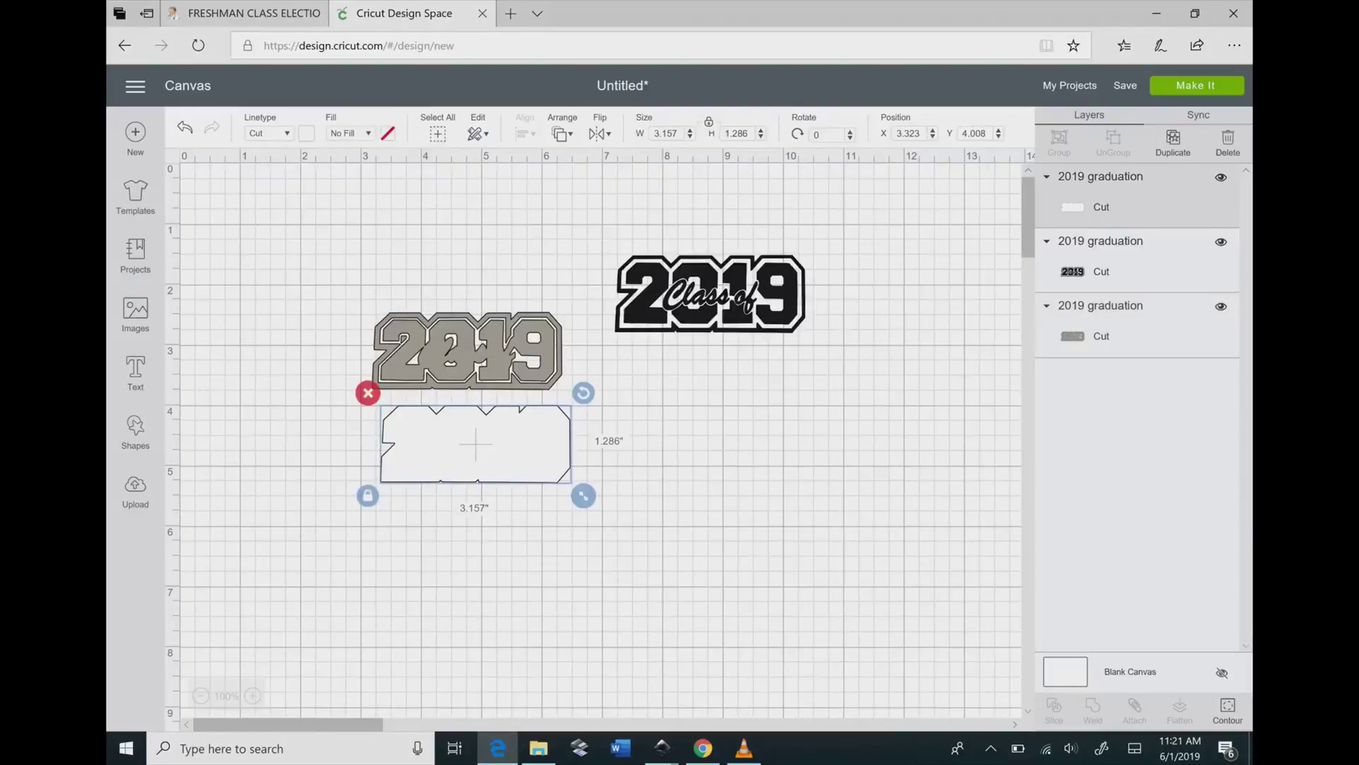
left_click(563, 134)
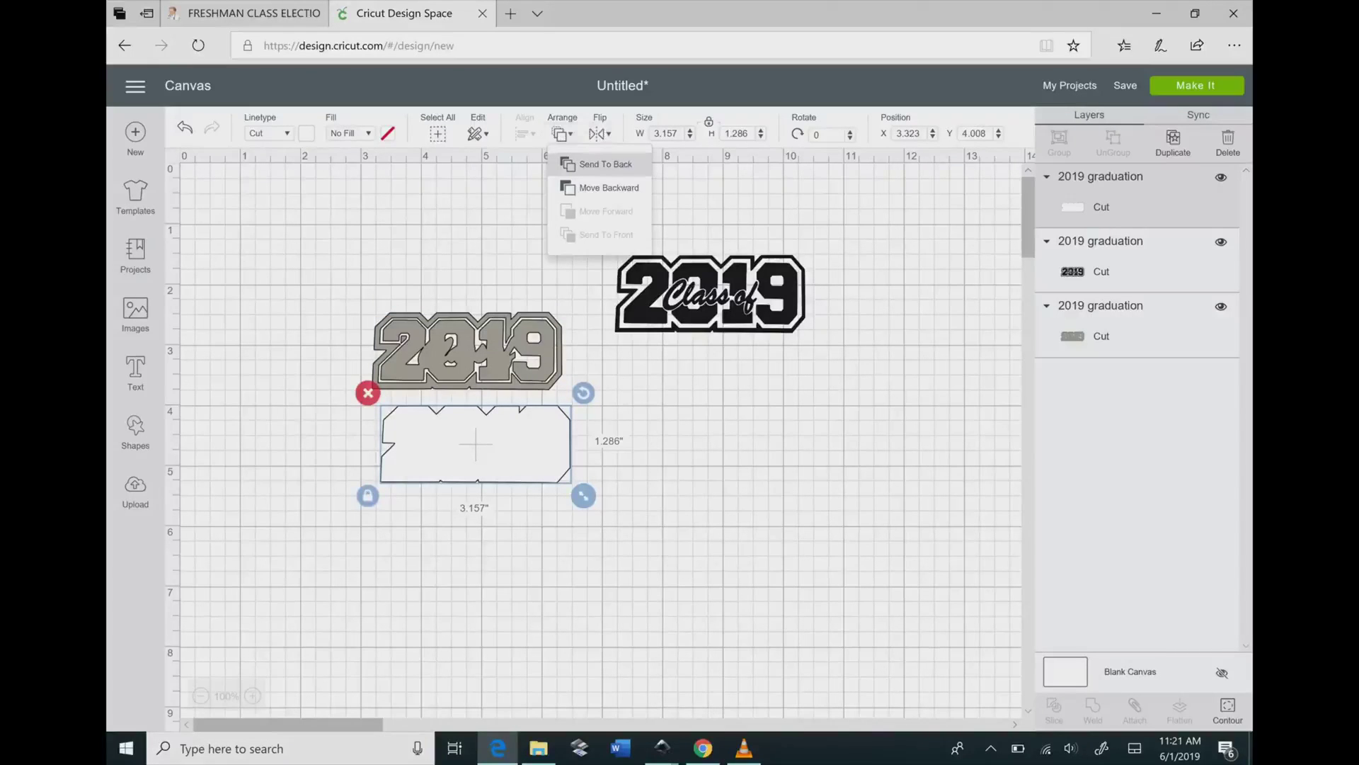
left_click(601, 164)
Step: Stack the gray layer on the white backing at about X 3.309, Y 4.008, and the black layer on top at about X 3.324, Y 3.994
left_click_drag(468, 350, 473, 443)
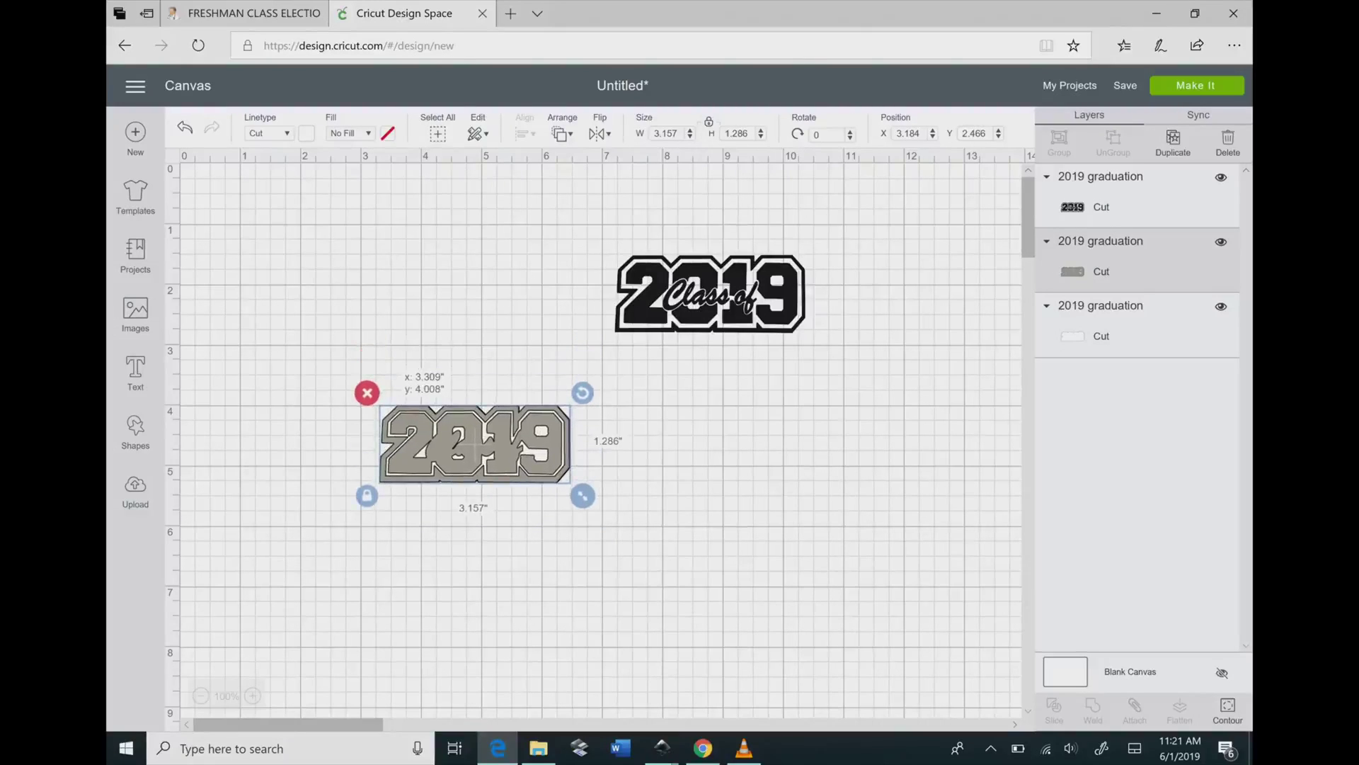
left_click_drag(757, 291, 524, 442)
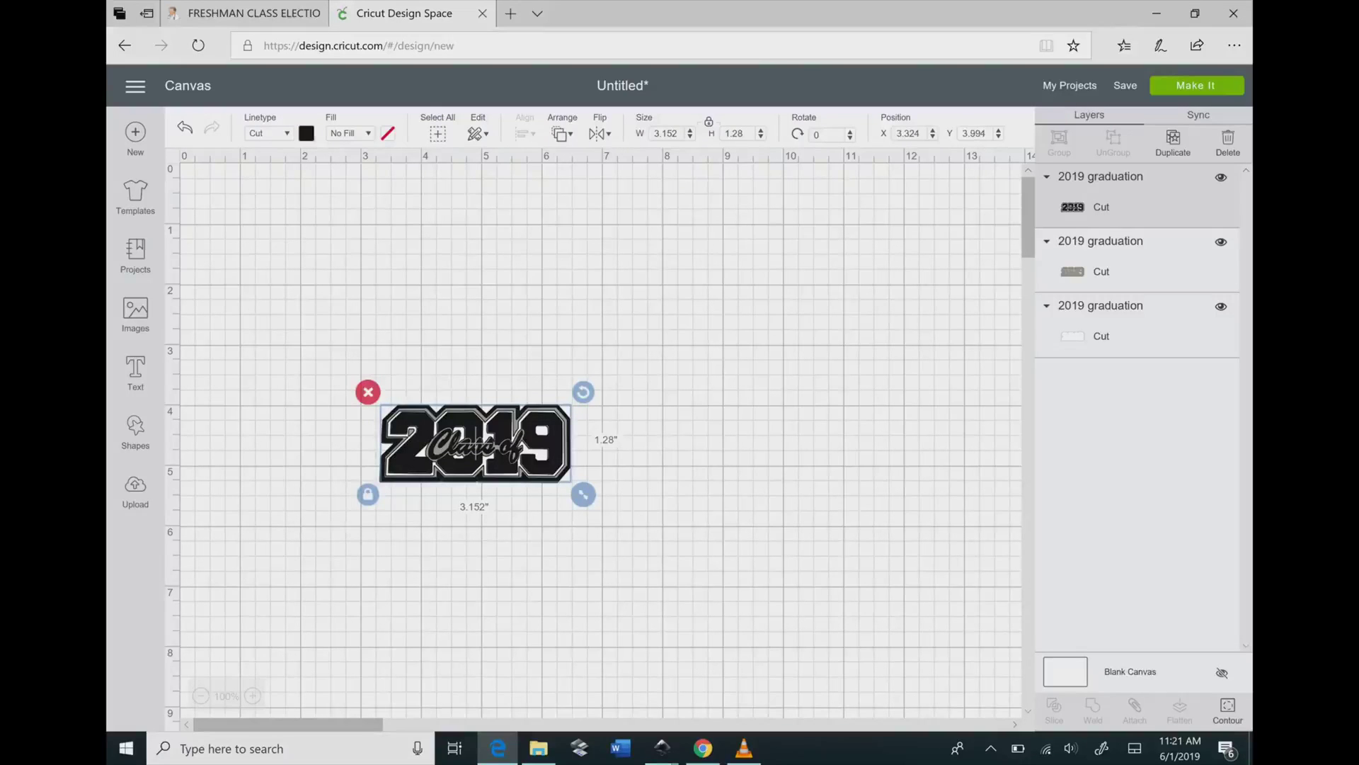
key("Escape")
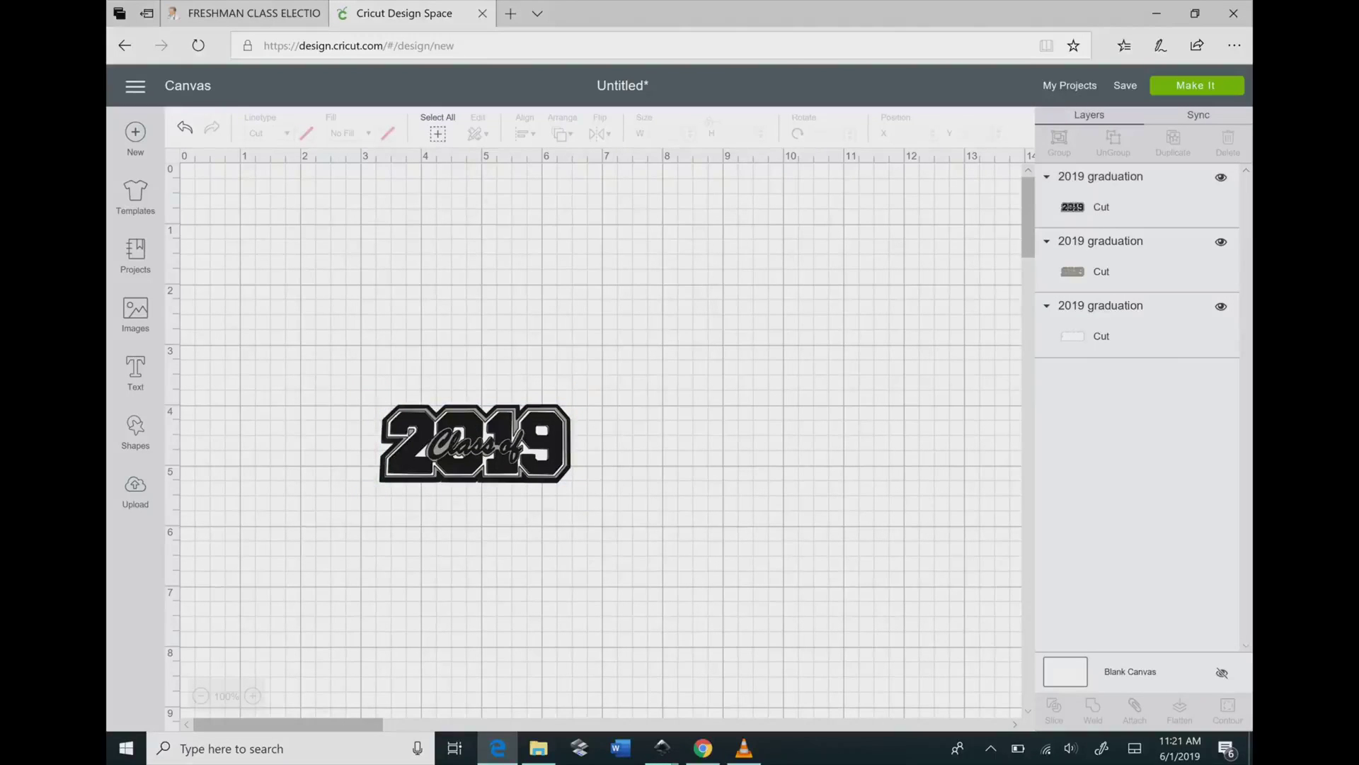
Step: Group the three stacked layers and enlarge the group proportionally to about 7.365 by 3.021 inches
left_click_drag(338, 373, 643, 494)
key("ctrl+g")
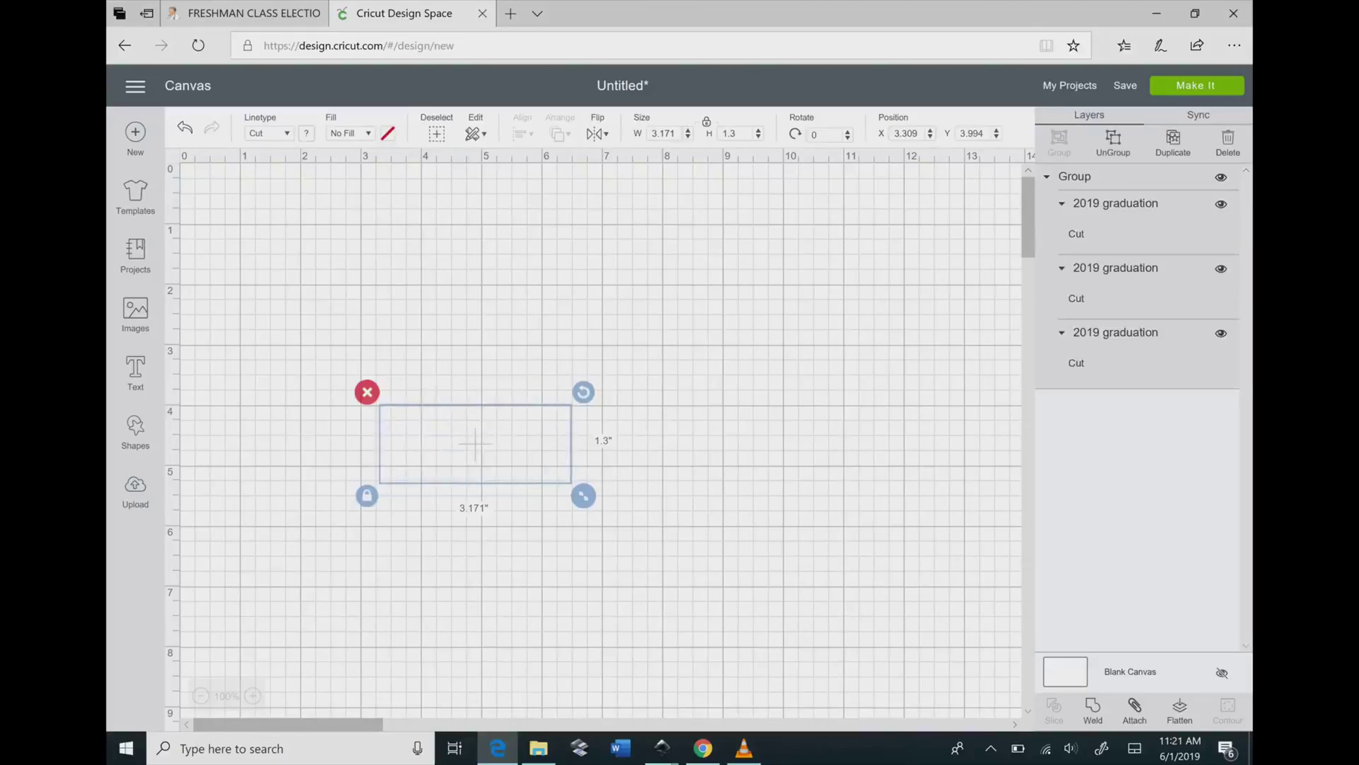
left_click_drag(583, 496, 836, 600)
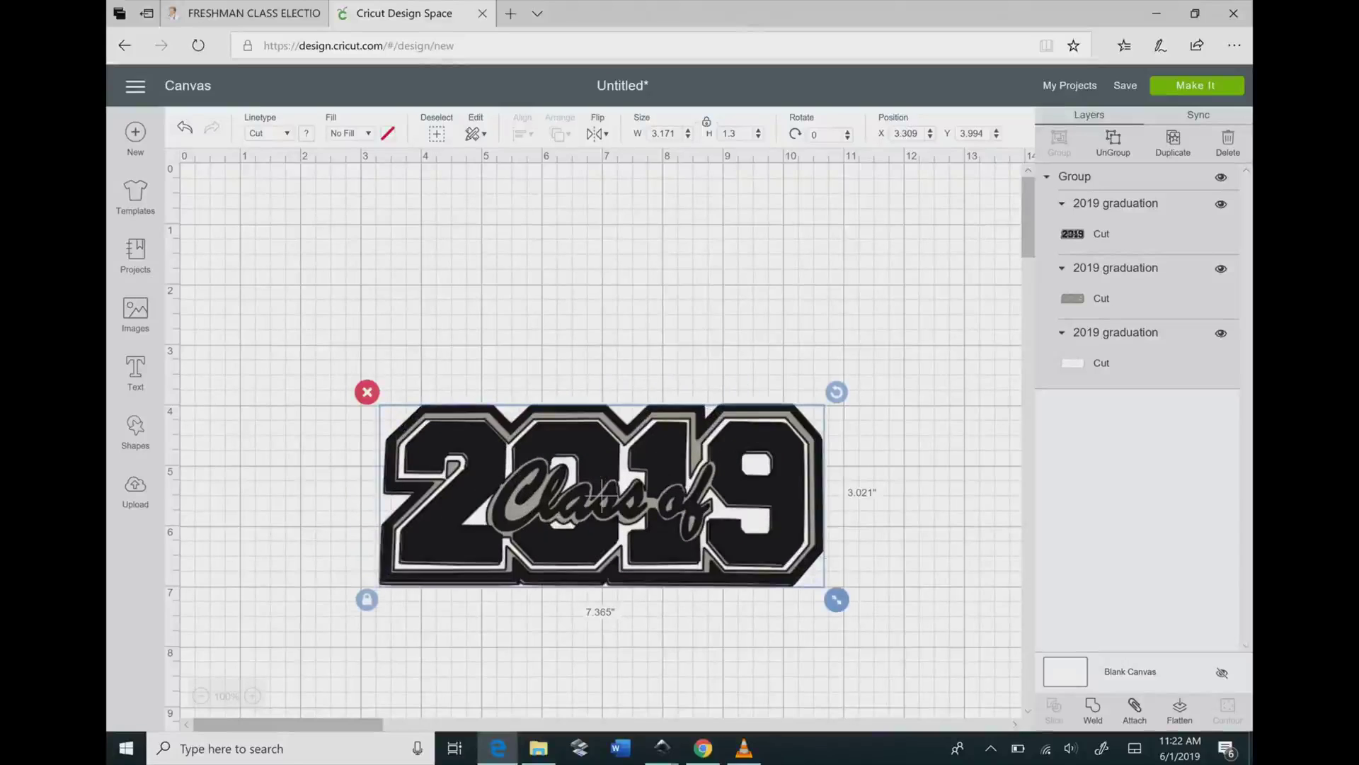
key("Escape")
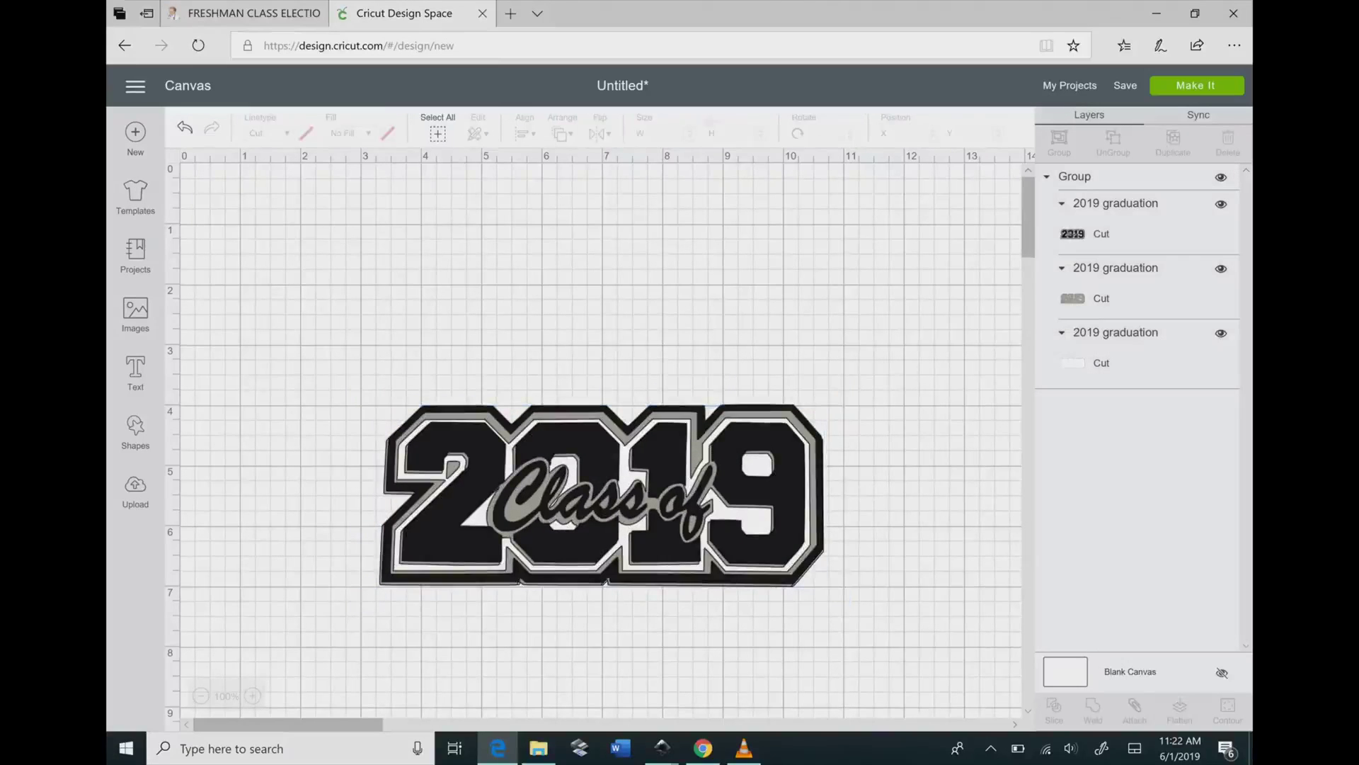